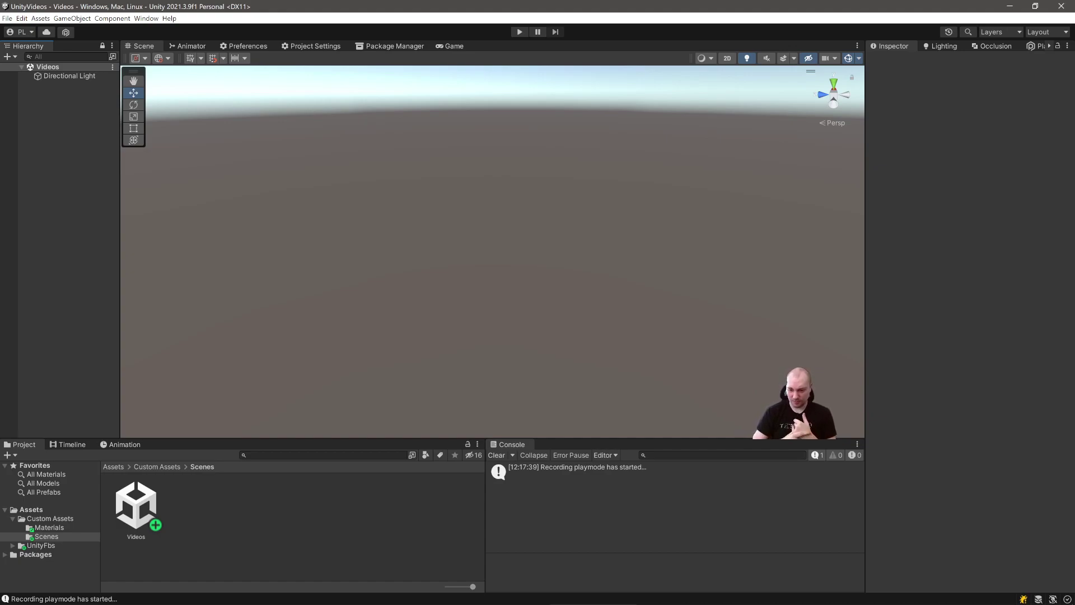
right_click(76, 143)
mouse_move(112, 264)
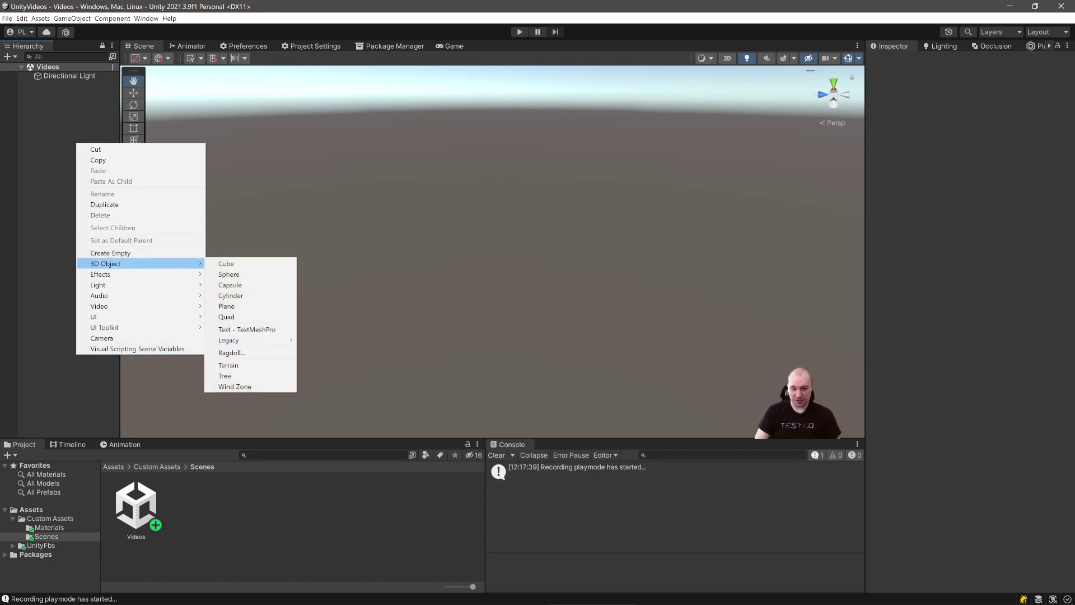
click(392, 252)
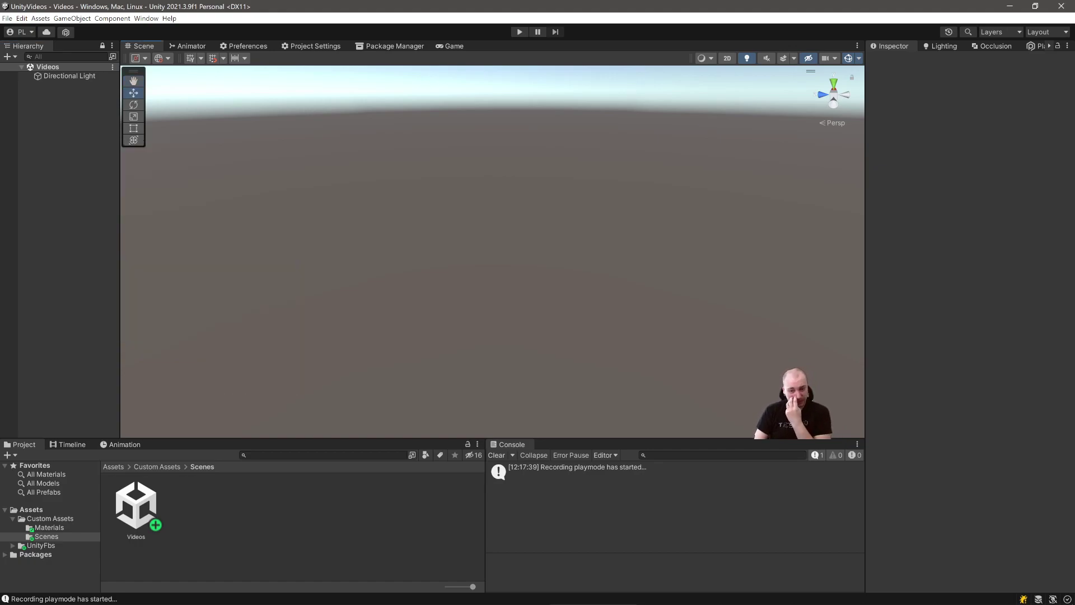
key(q)
right_click(55, 177)
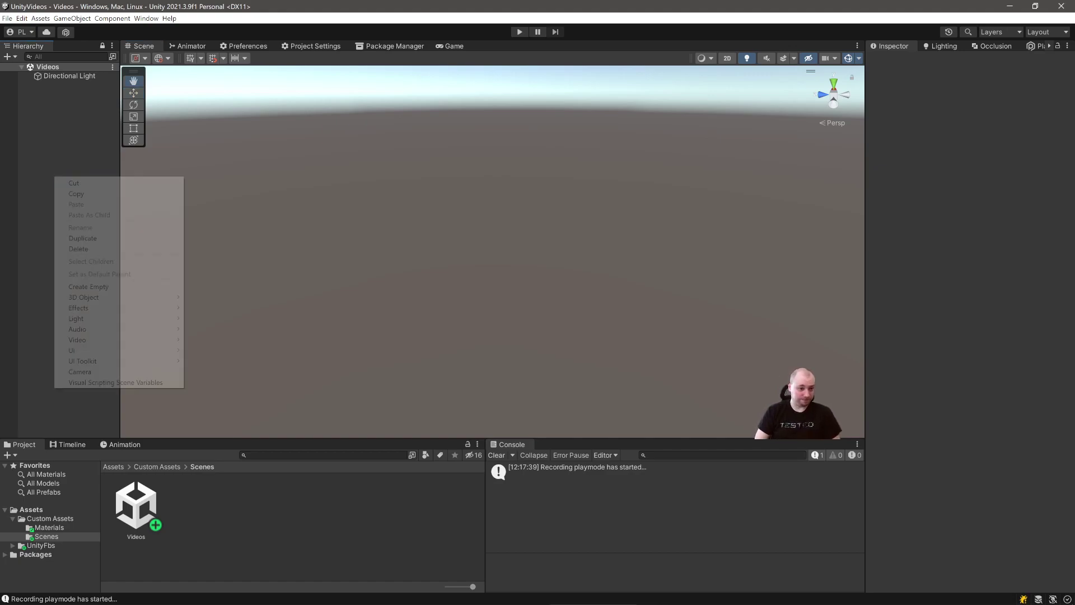
key(Escape)
key(w)
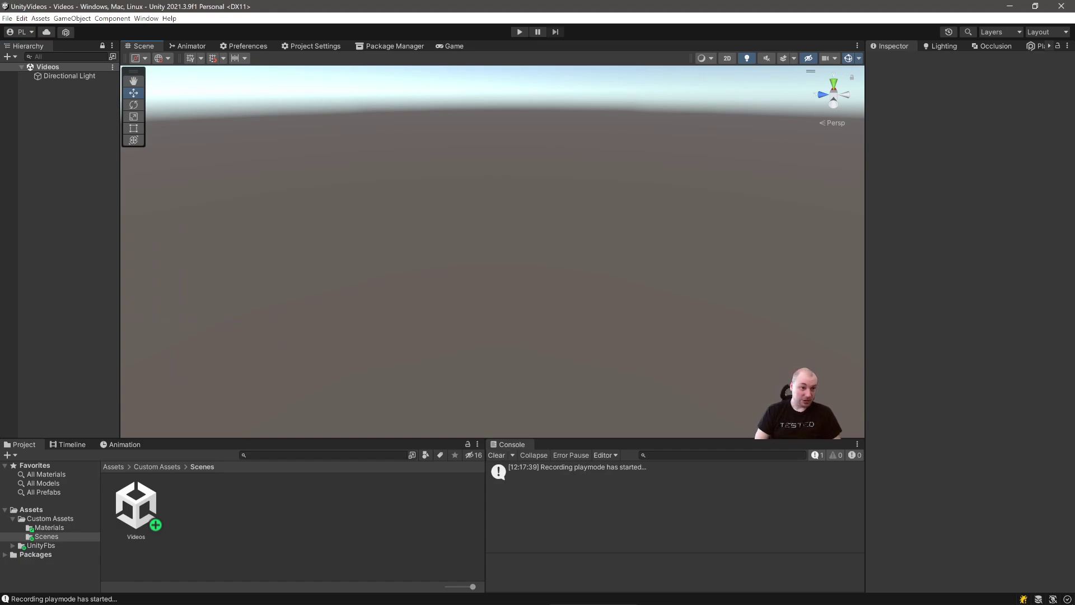
Step: Add a Terrain 3D object to the Videos scene and bring its whole surface into view
key(q)
right_click(66, 164)
mouse_move(128, 284)
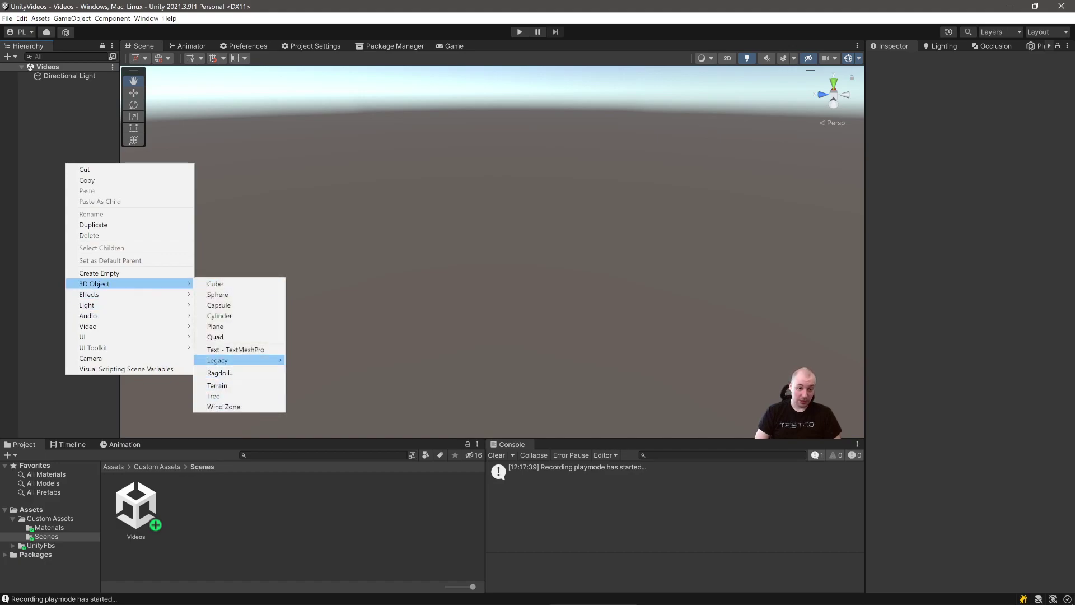
click(217, 385)
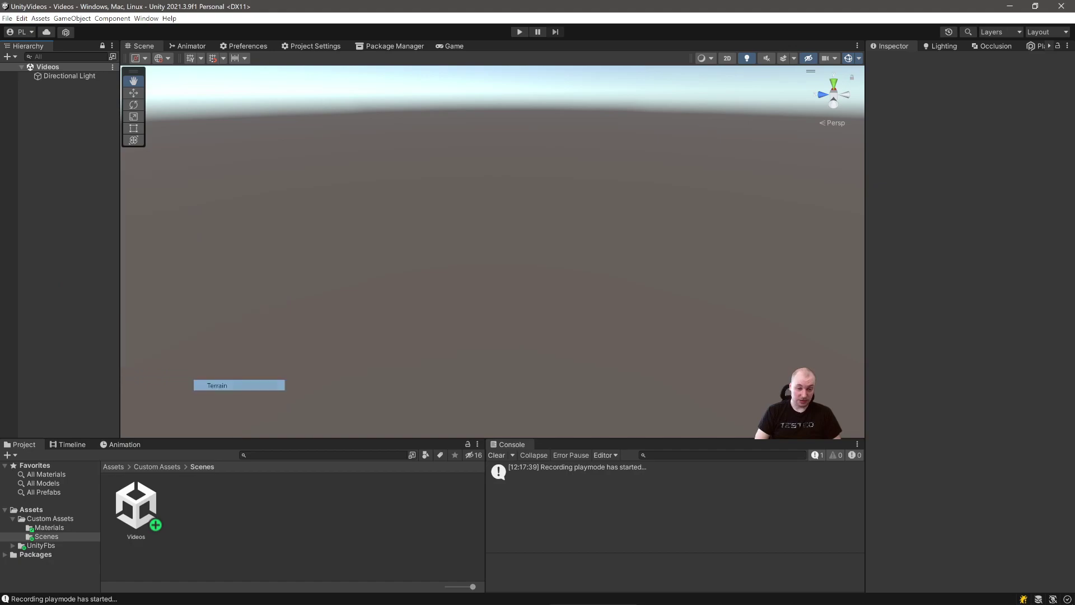
mouse_move(493, 252)
right_down()
mouse_move(358, 297)
mouse_move(443, 302)
mouse_move(465, 280)
mouse_move(442, 285)
mouse_move(422, 266)
mouse_move(483, 235)
right_up()
key(s)
key(d)
right_drag(403, 273, 373, 295)
key(w)
key(s)
key(w)
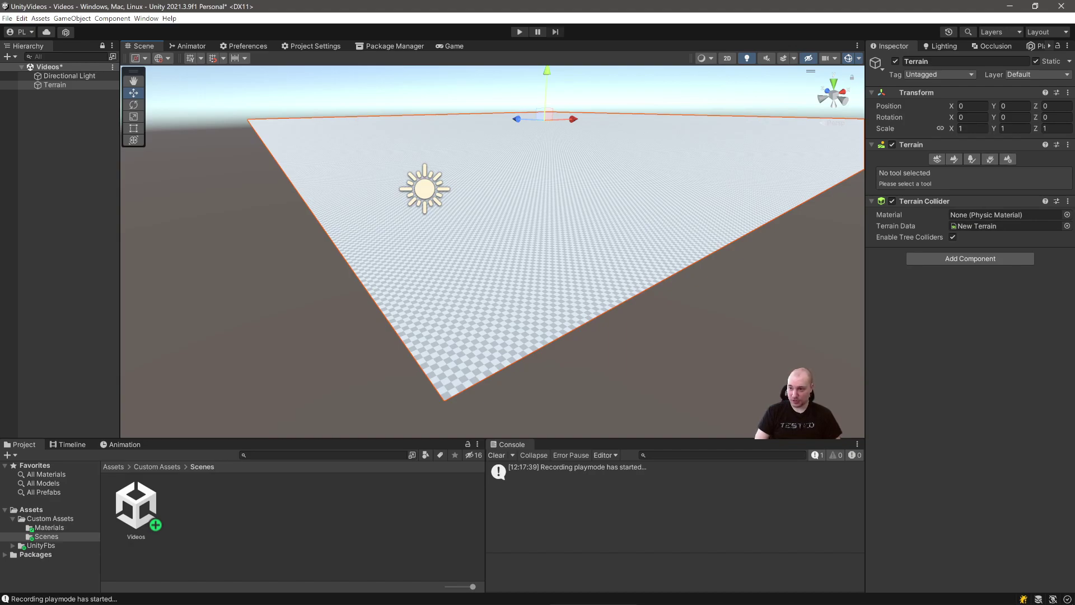
Step: Open the terrain's settings and review the basic, tree and detail, wind and mesh resolution options
click(1008, 159)
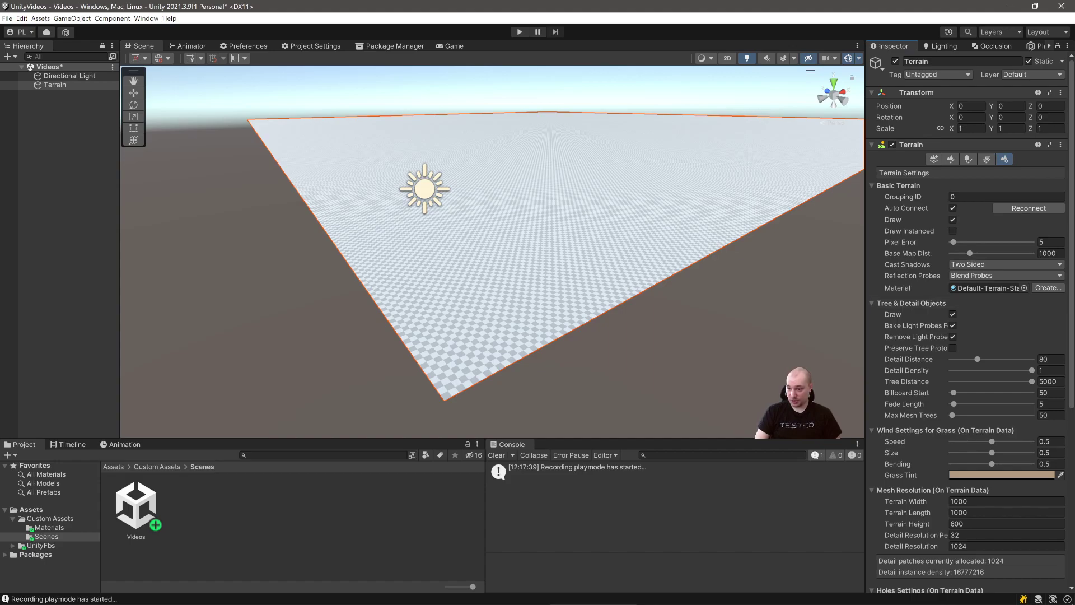
scroll(968, 324, down, 3)
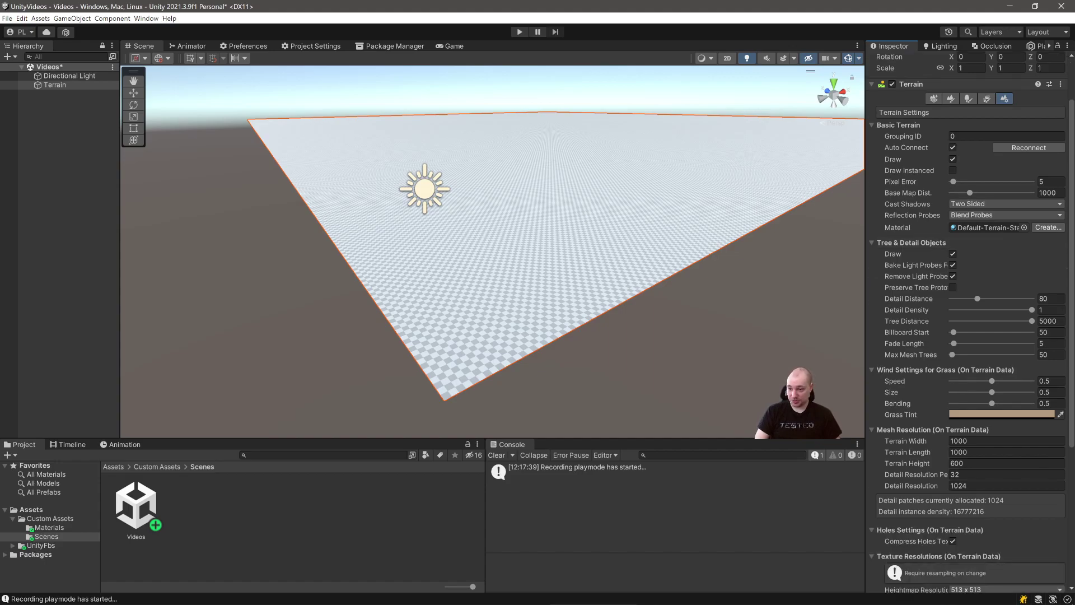
scroll(968, 325, down, 3)
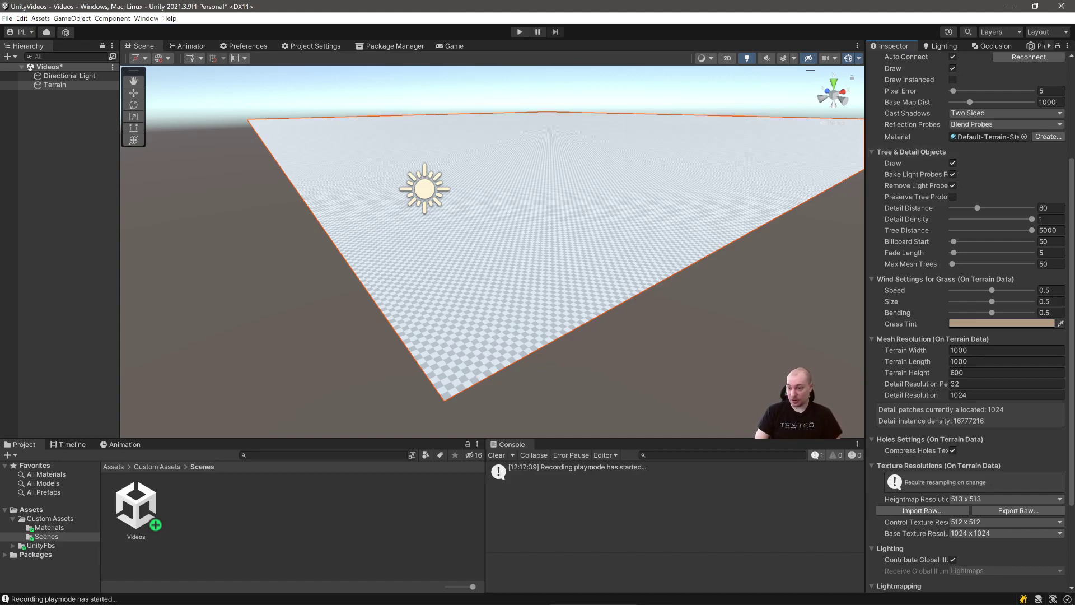
right_drag(615, 235, 570, 240)
middle_drag(570, 239, 339, 329)
right_drag(615, 264, 678, 251)
mouse_move(679, 252)
middle_down()
mouse_move(666, 262)
mouse_move(687, 259)
middle_up()
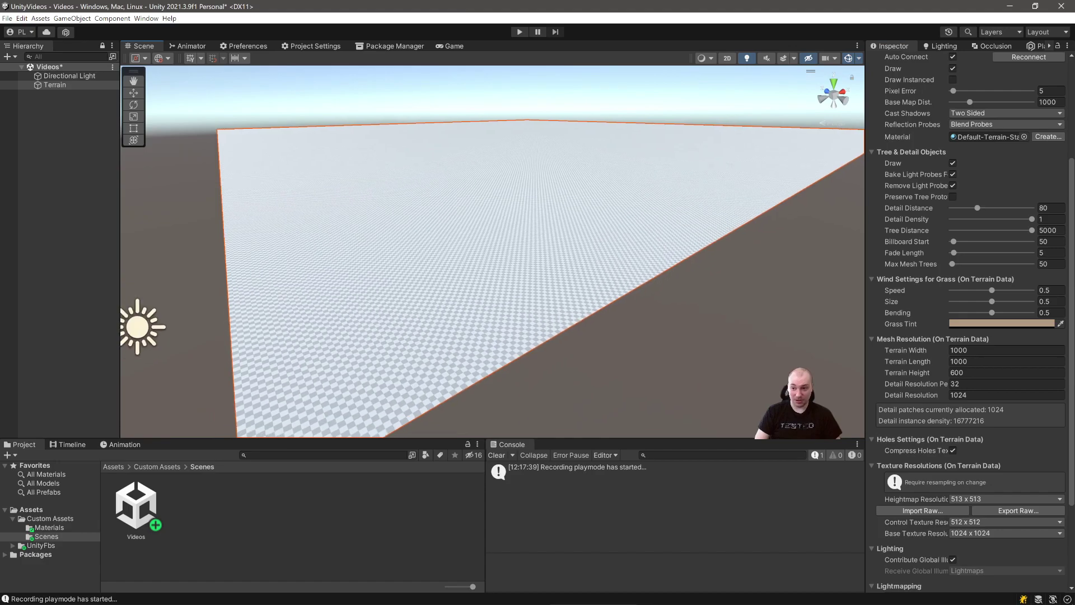
key(s)
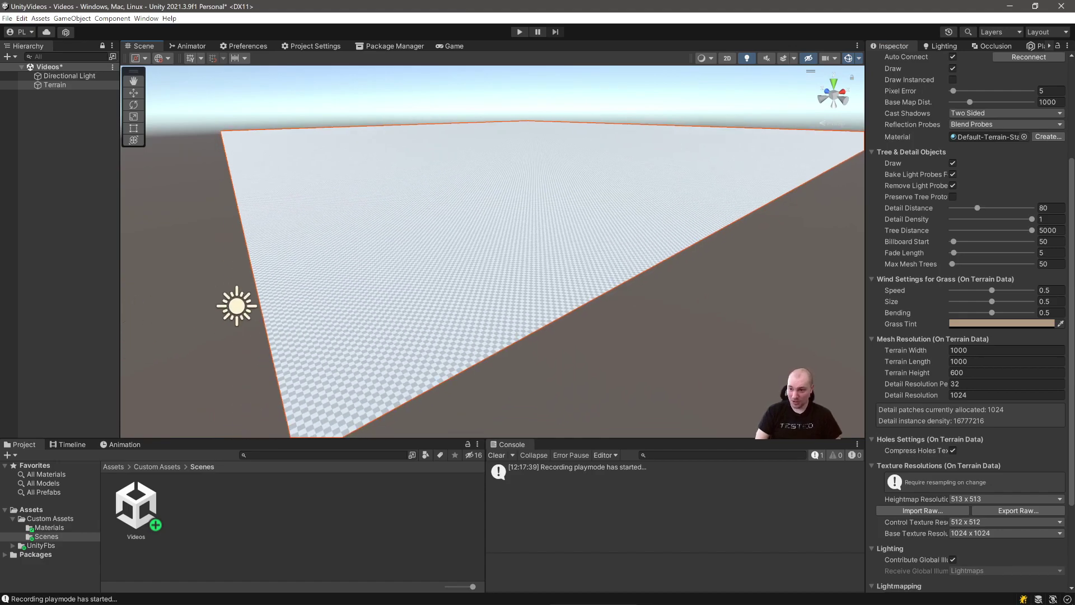
Step: Try a detail distance of 250, billboard start of 2000 and fade length of 200, and undo the accidental terrain deletion
drag(977, 207, 1032, 208)
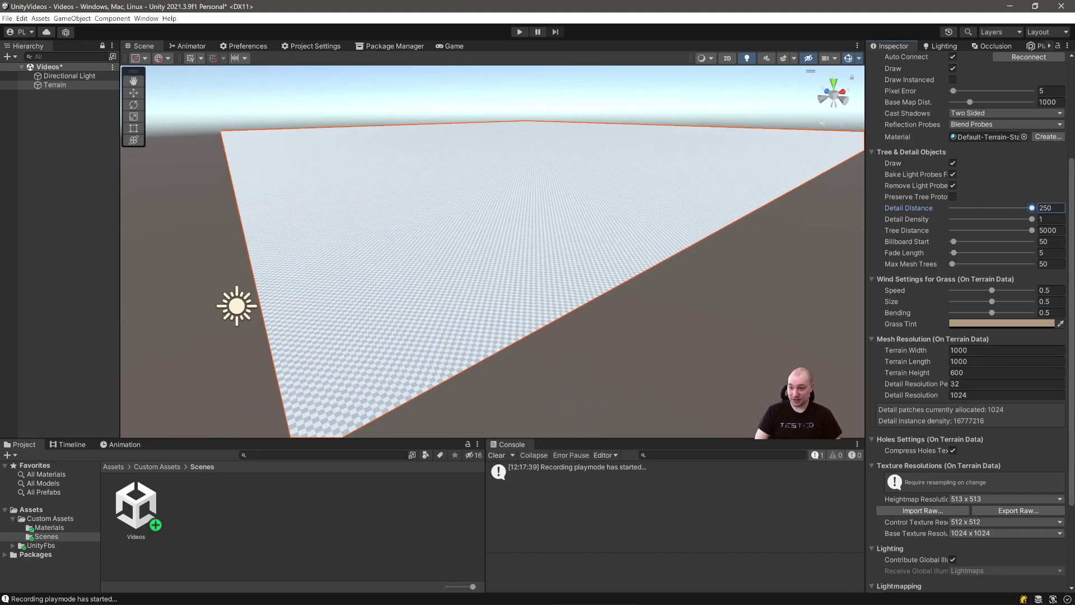
click(1031, 241)
click(1032, 252)
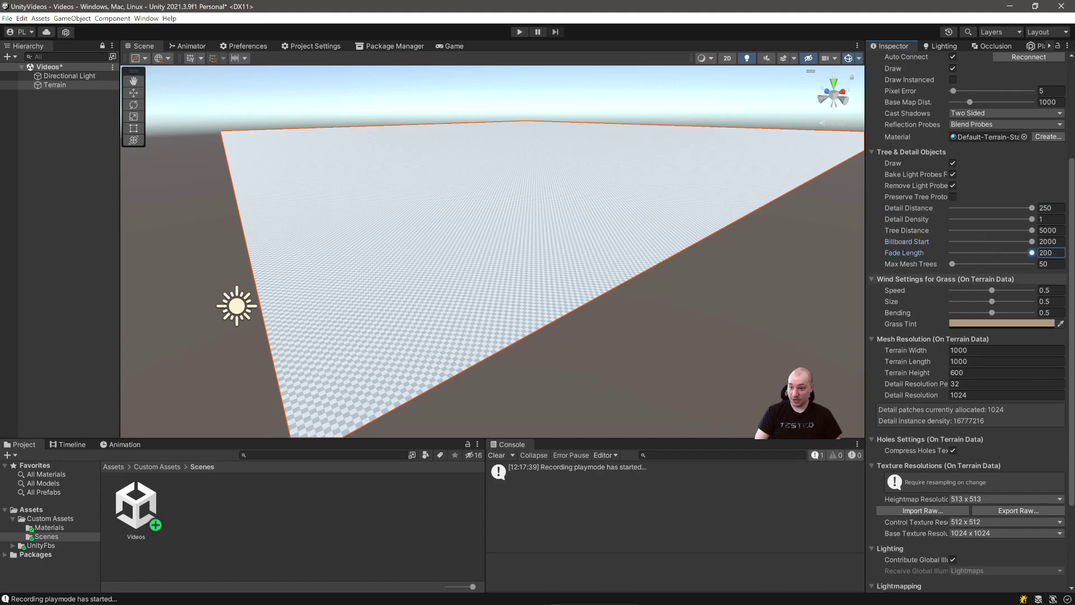
click(1032, 263)
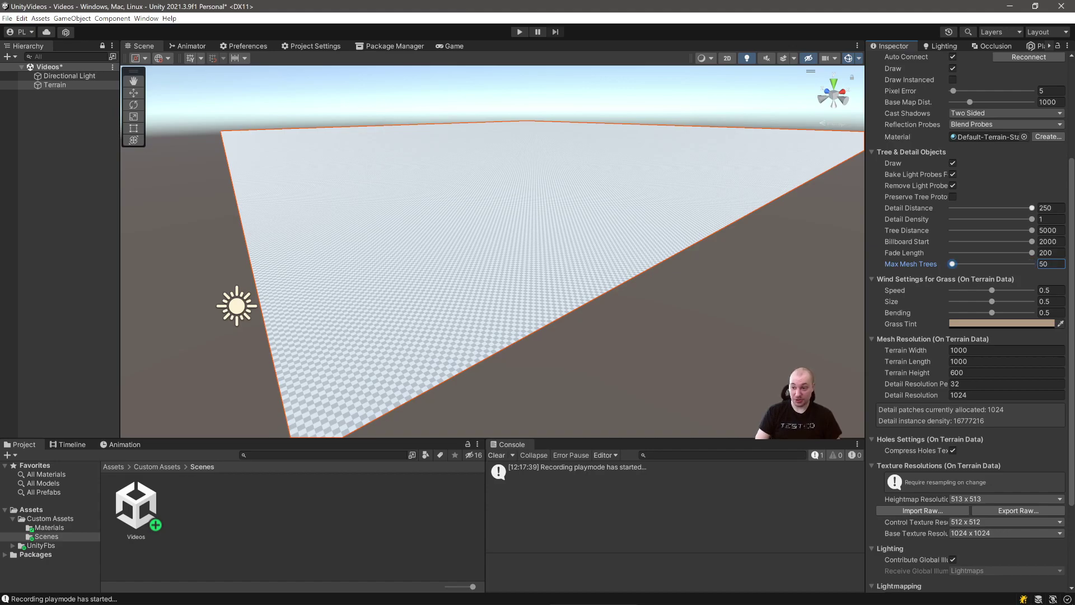
key(Delete)
key(ctrl+z)
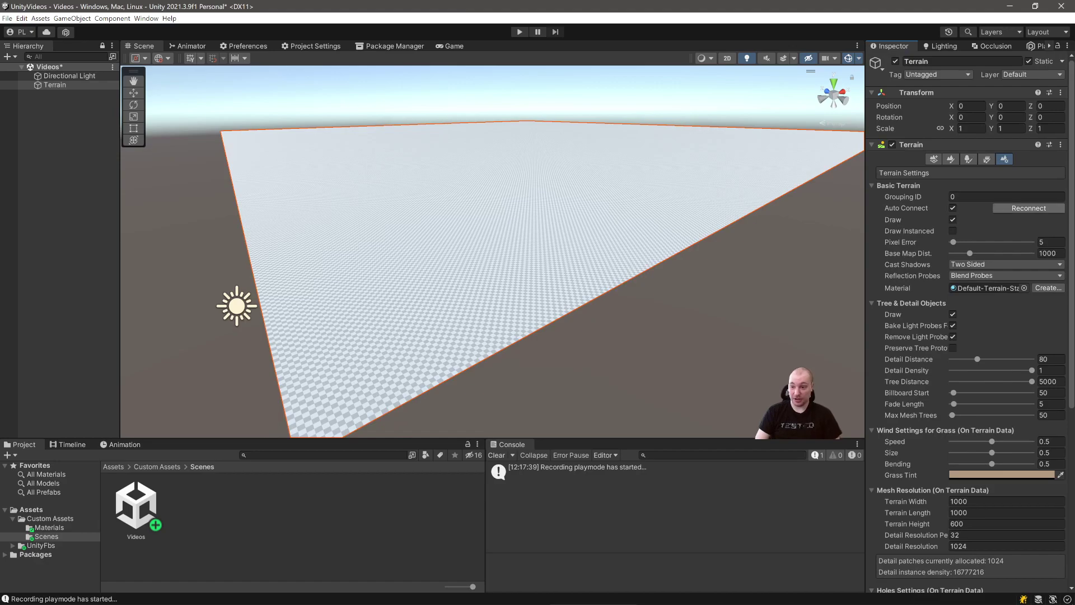
Step: Set the terrain's detail distance to 250, billboard start to 2000, fade length to 200 and max mesh trees to 10000
scroll(968, 336, down, 5)
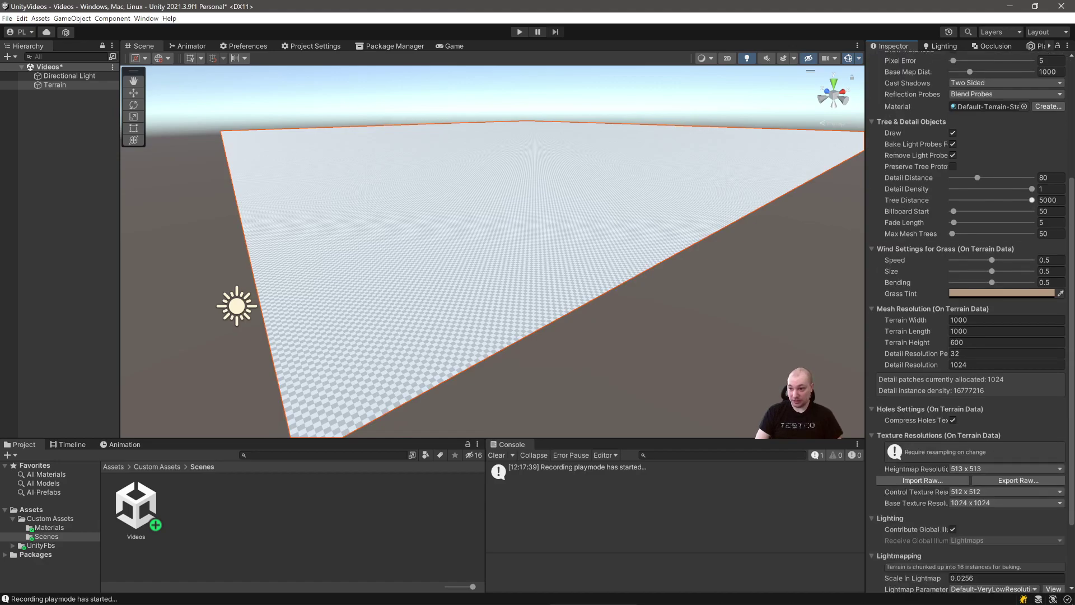
drag(953, 211, 1035, 223)
drag(952, 233, 1034, 233)
drag(977, 178, 1032, 178)
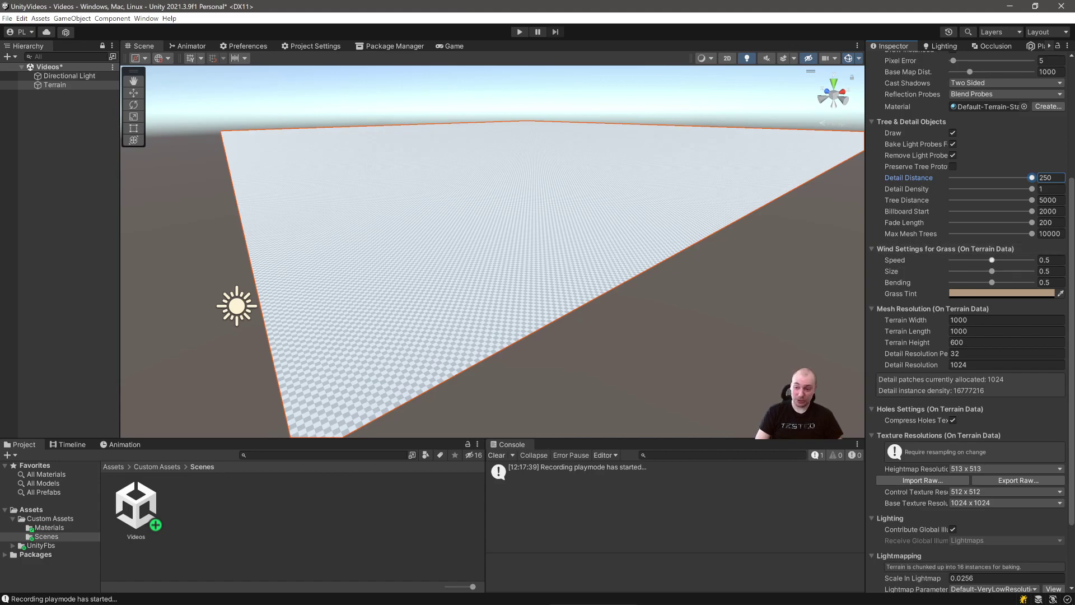
Step: Examine the grass tint colour, the remaining terrain settings and the terrain's extent in the scene
scroll(971, 322, down, 3)
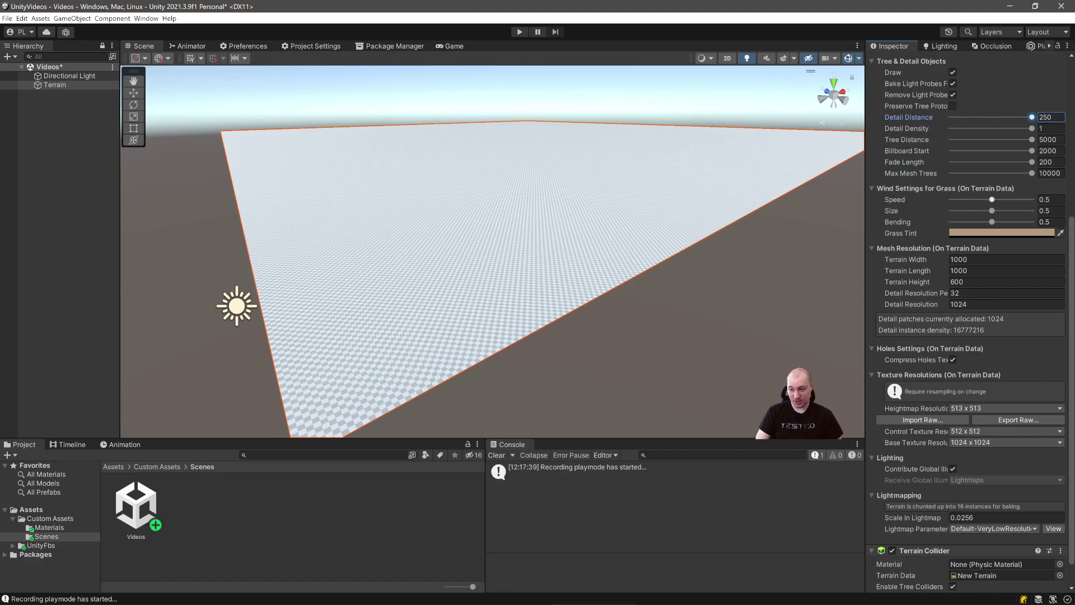
click(1001, 232)
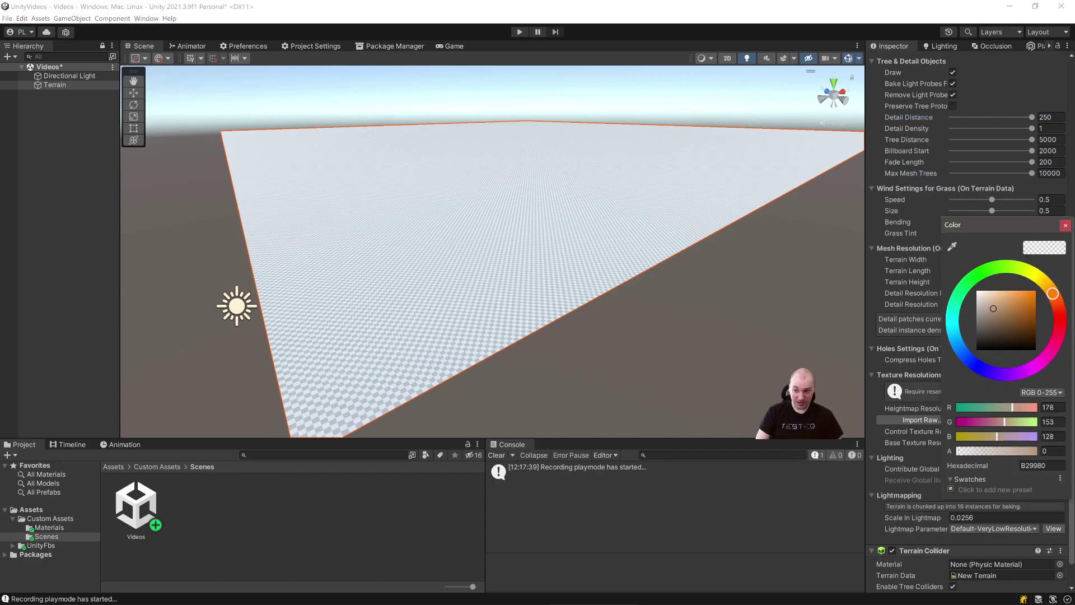
click(1065, 225)
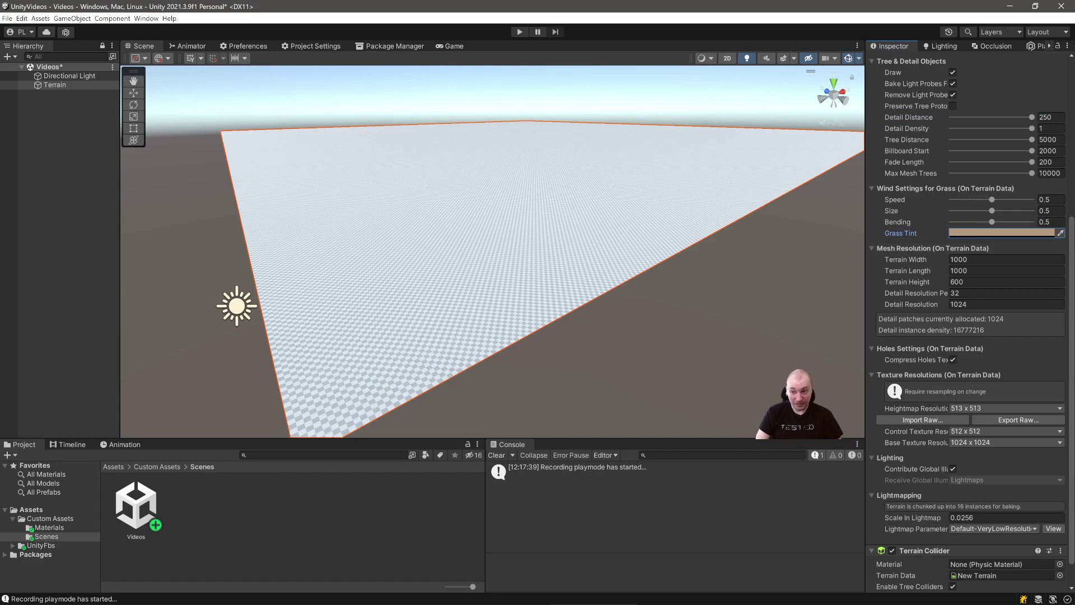
scroll(971, 320, down, 2)
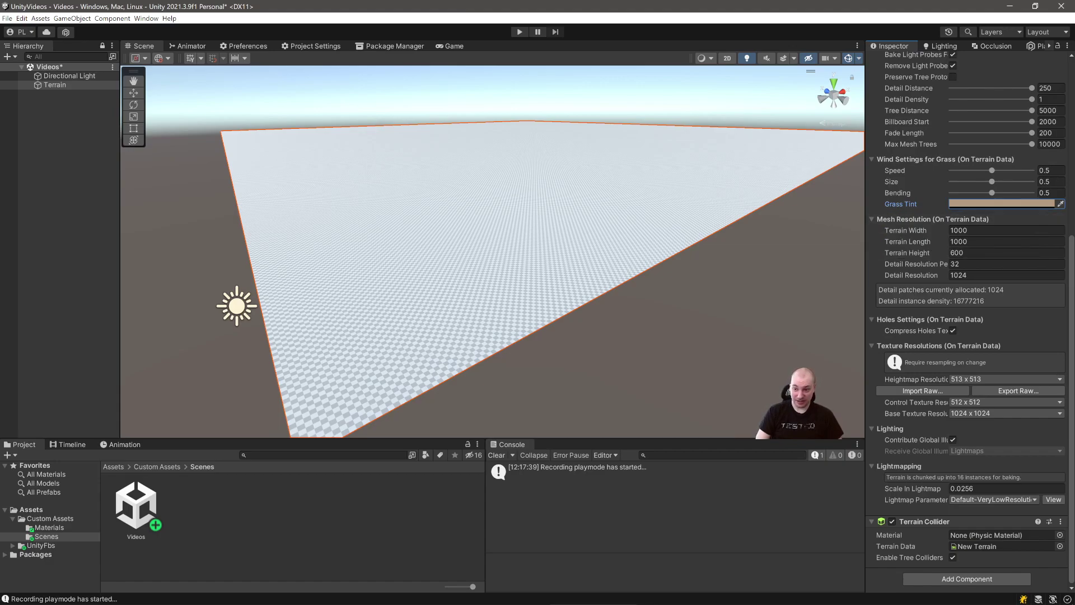
middle_drag(503, 168, 500, 362)
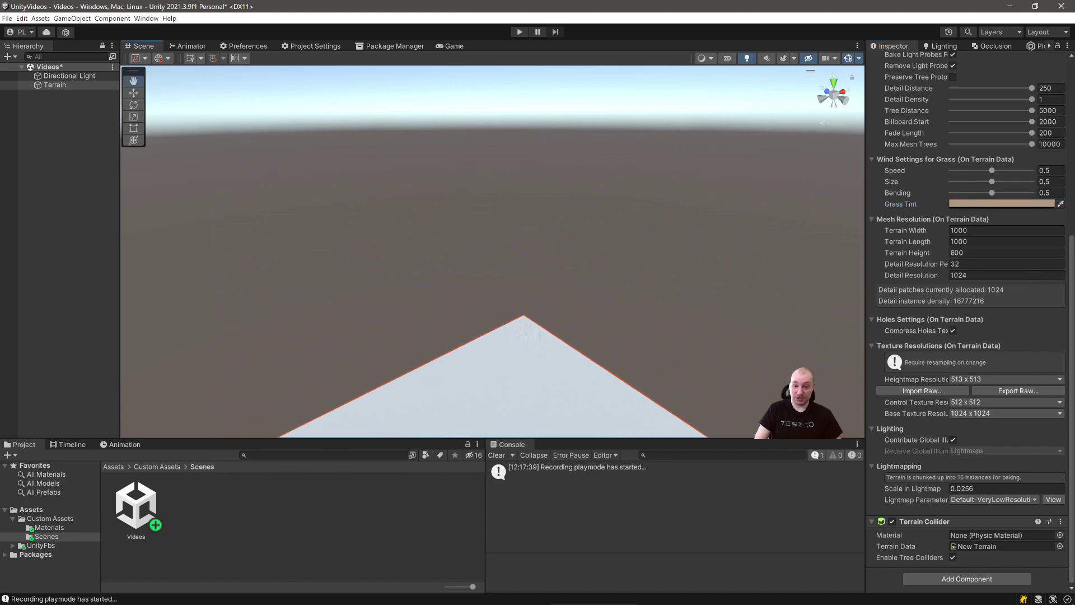
scroll(493, 252, down, 5)
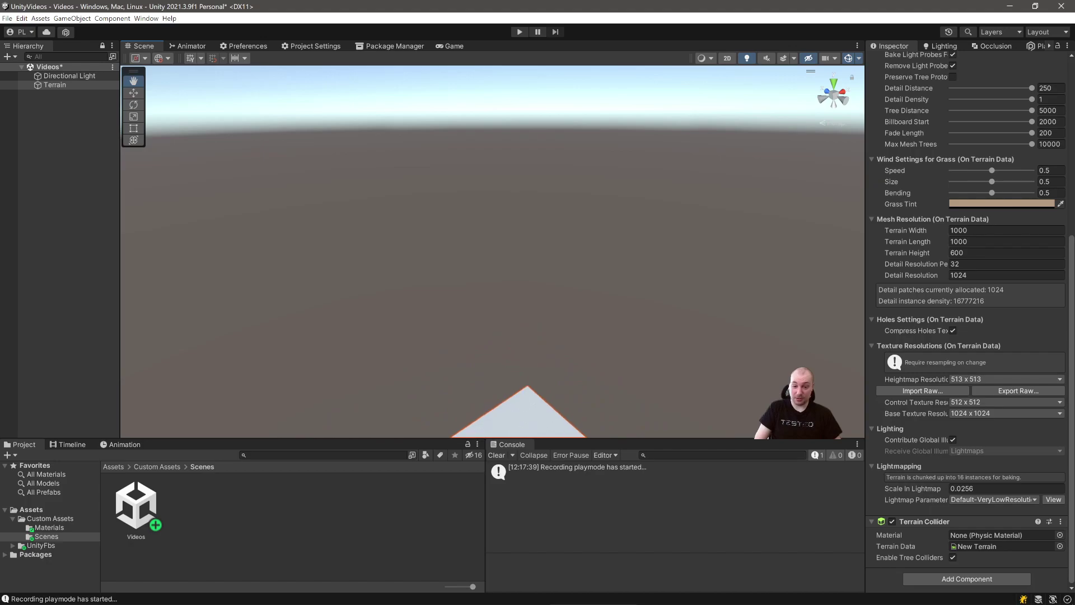
key(q)
key(e)
middle_drag(481, 358, 552, 277)
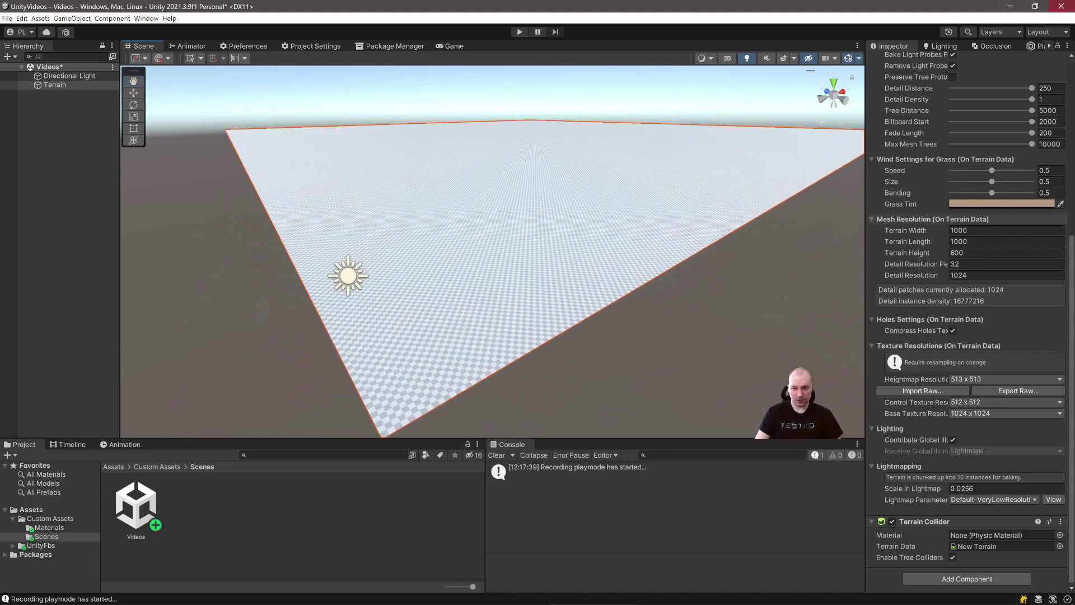
Step: Try a terrain width and length of 100, and undo both size changes
click(976, 231)
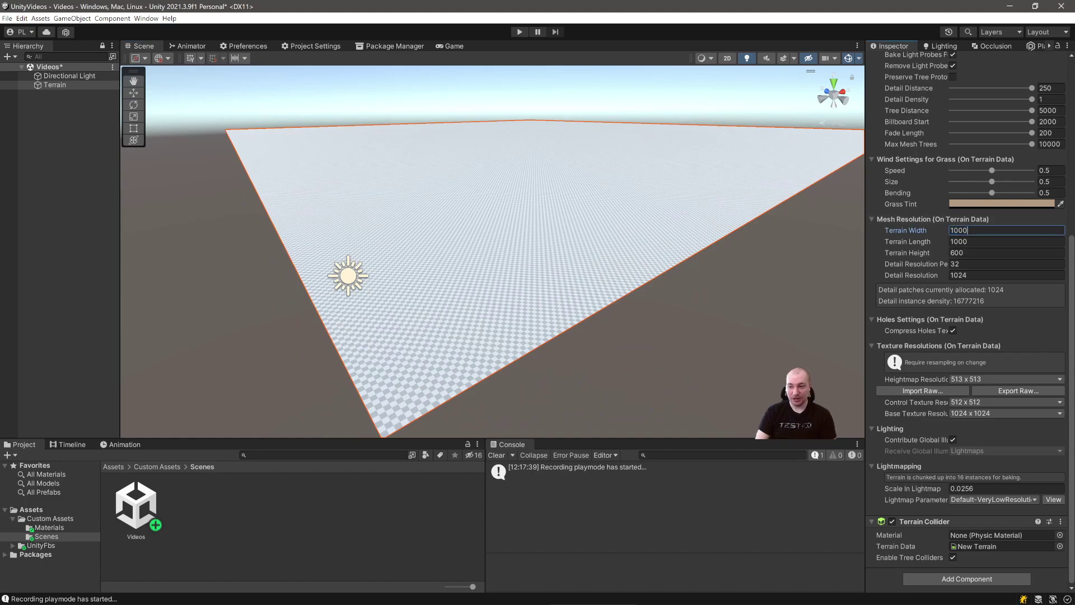
key(Tab)
text(100)
key(Tab)
right_drag(493, 252, 518, 267)
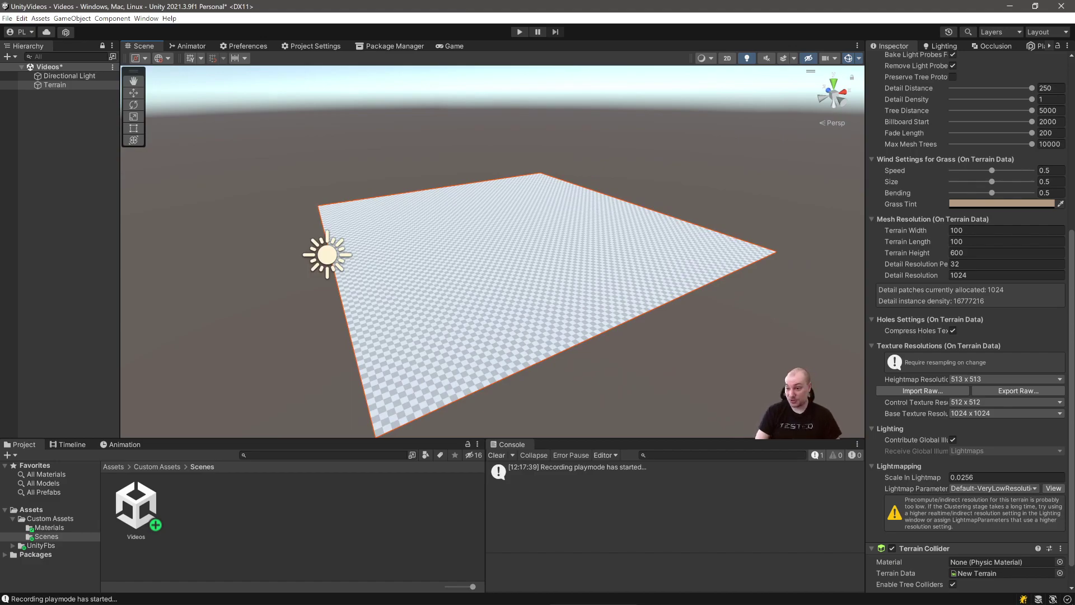
key(ctrl+z)
key(ctrl+z)
Step: Examine the size of the terrain in the scene from several viewpoints
right_drag(504, 263, 807, 179)
key(a)
right_drag(755, 212, 532, 269)
right_drag(615, 291, 650, 263)
key(w)
key(s)
key(w)
key(s)
mouse_move(549, 297)
right_down()
mouse_move(571, 303)
mouse_move(560, 303)
right_up()
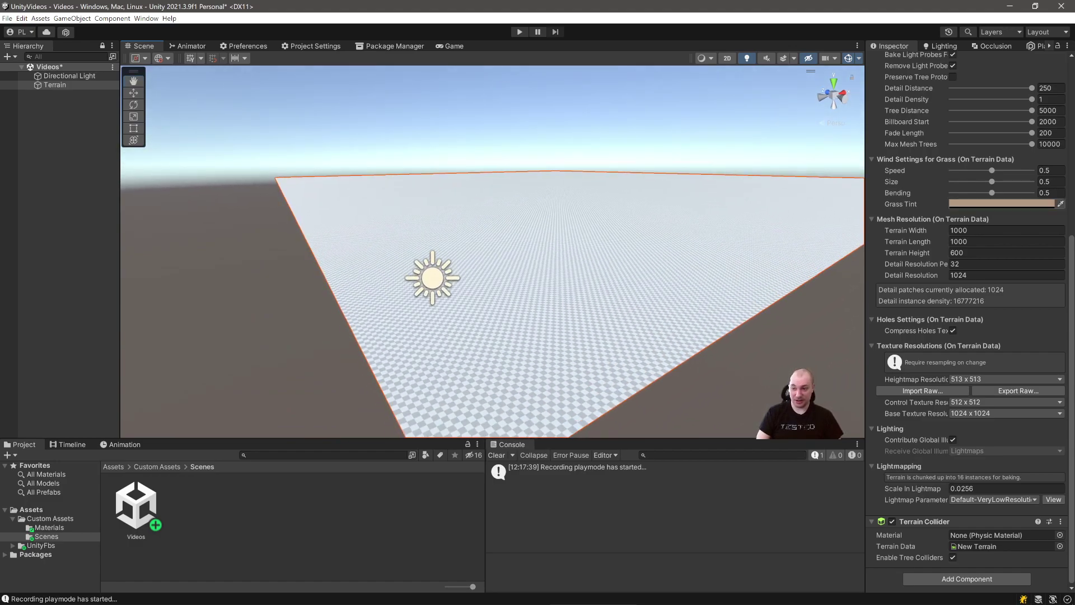
Step: Set both the terrain width and the terrain length to 100 in the mesh resolution settings
click(974, 231)
text(100)
key(Tab)
key(Tab)
click(974, 242)
text(100)
key(Tab)
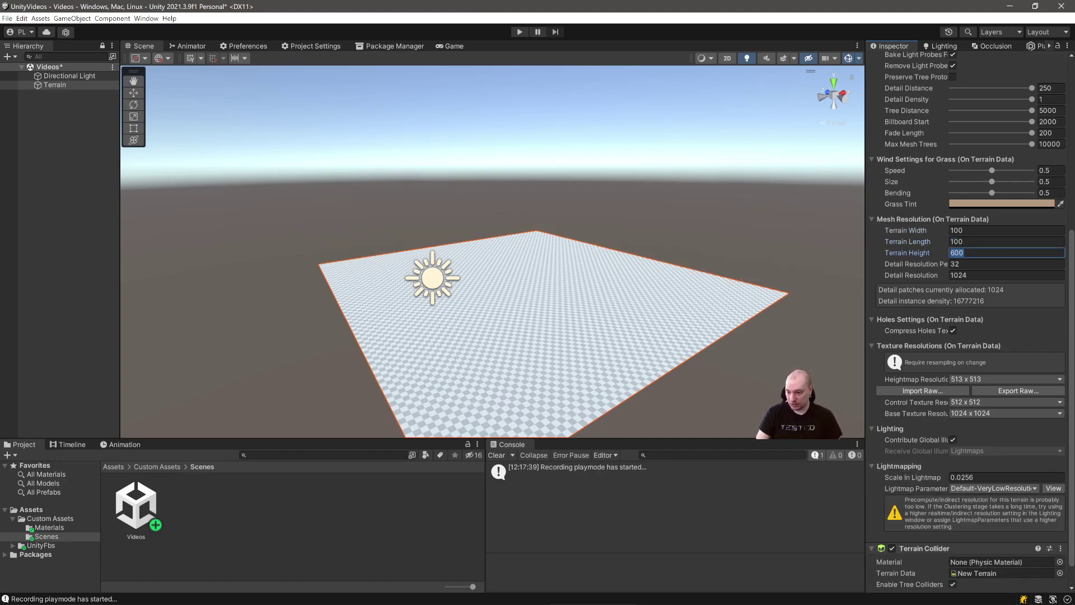
Step: Set the terrain's lightmap parameters to Default-HighResolution
click(994, 488)
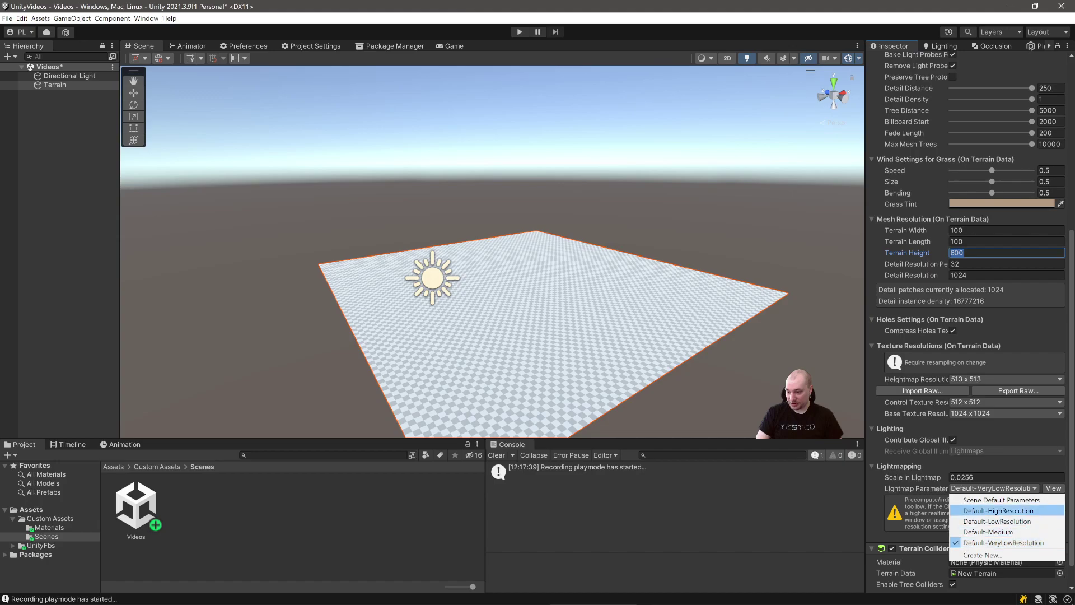
click(998, 510)
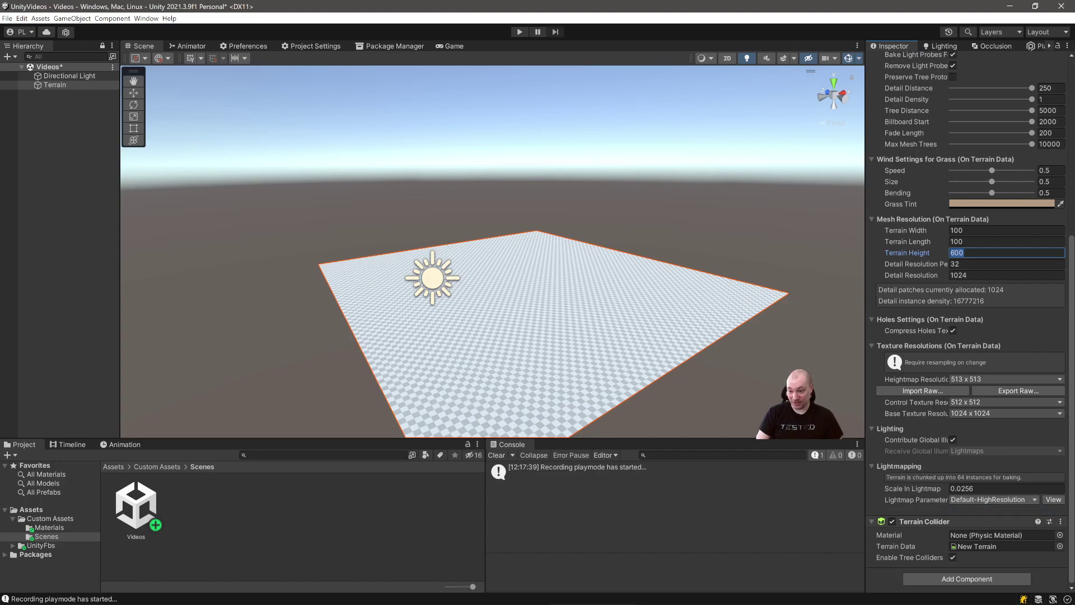
right_drag(537, 240, 551, 303)
Step: Look at the Paint Details tool and switch the terrain to the Create Neighbor Terrains tool
scroll(968, 313, up, 8)
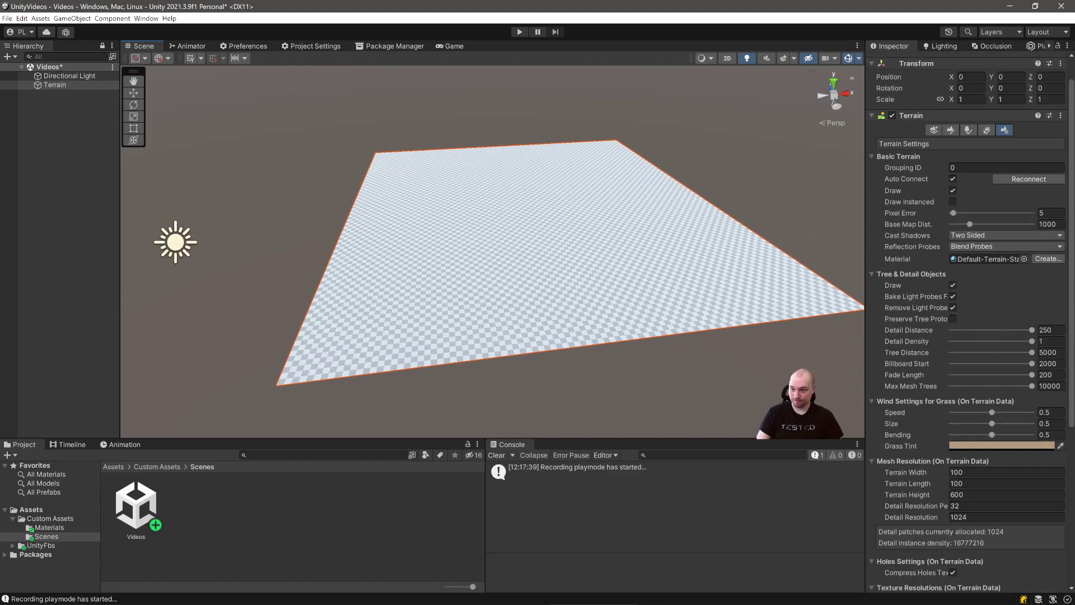
click(986, 130)
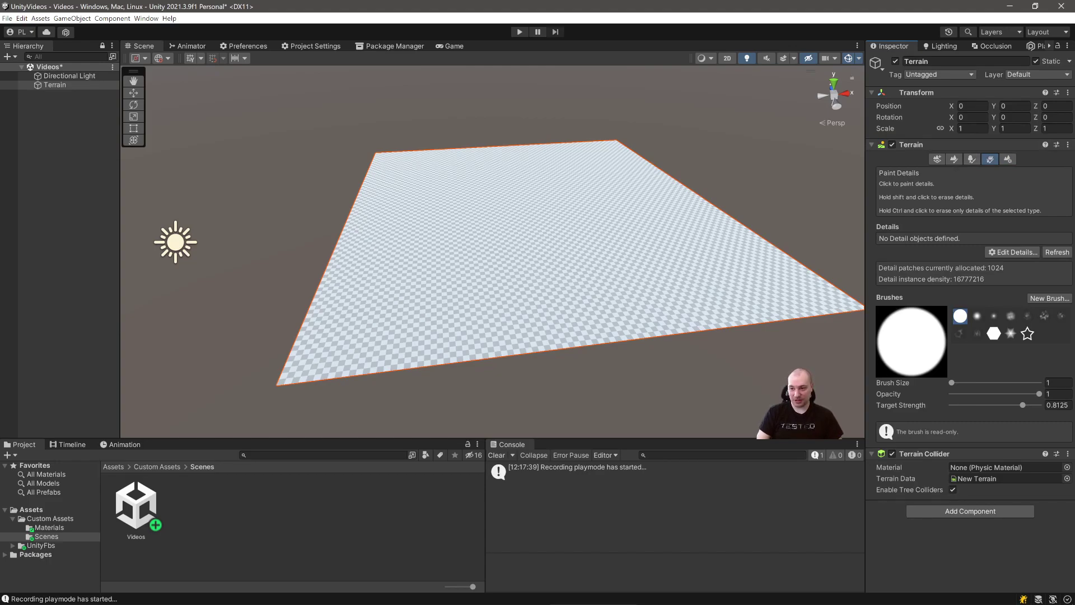
click(936, 159)
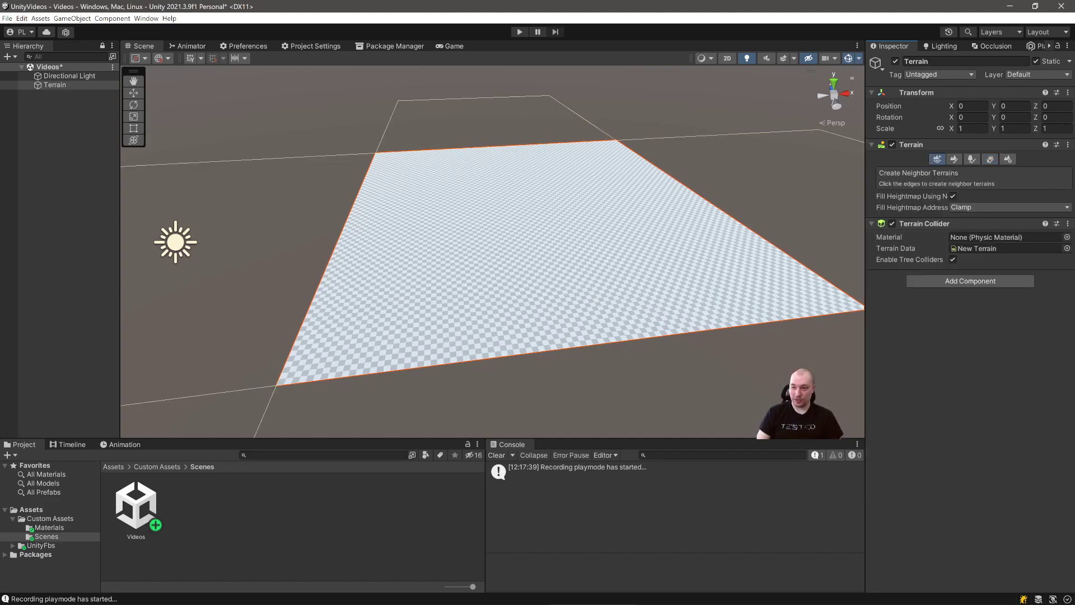
key(f)
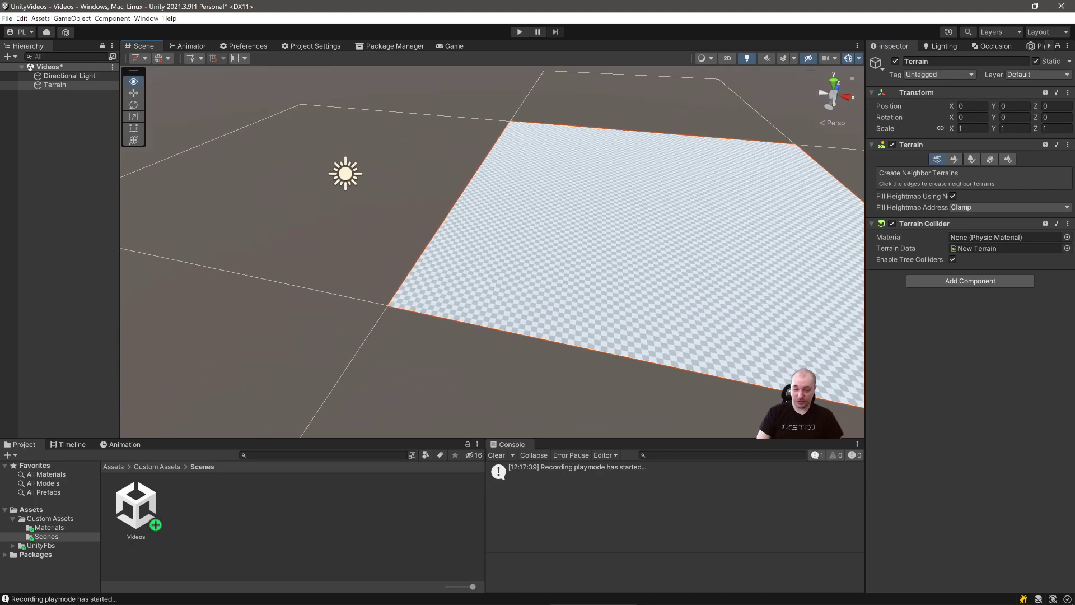
Step: Create neighbor terrains on all four sides of the terrain and at one of its far corners
click(745, 230)
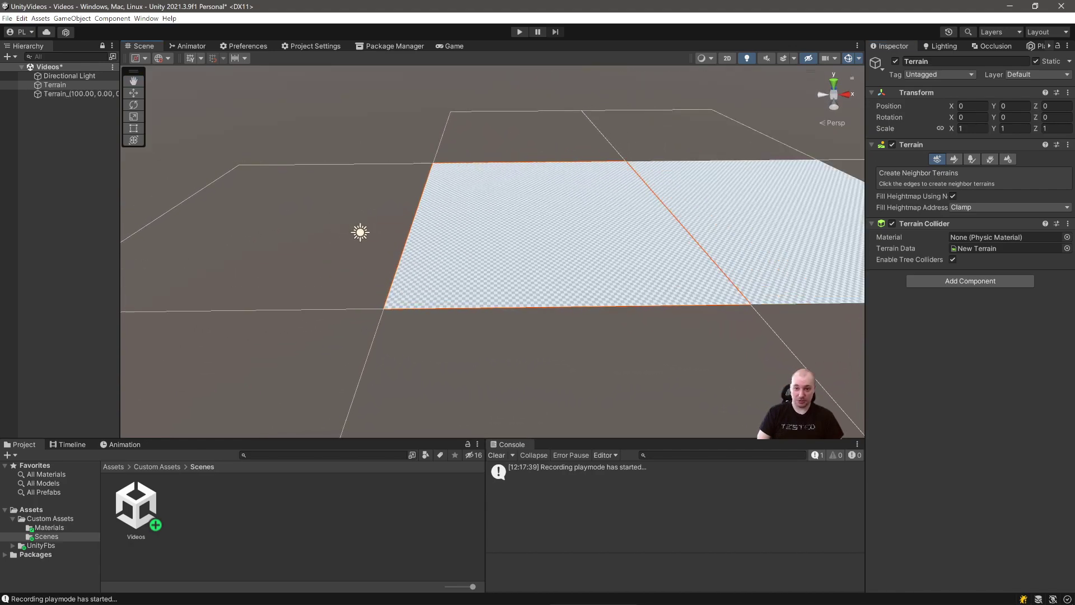
click(529, 139)
click(675, 138)
click(313, 241)
click(560, 364)
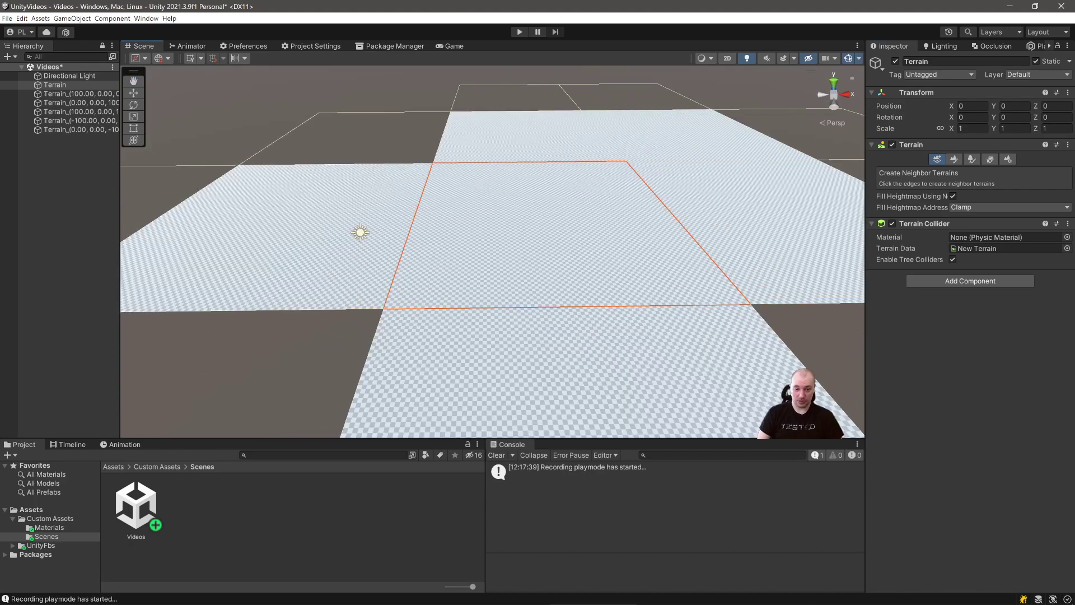
Step: Undo the creation of all the neighbor terrains so that only the original terrain is left
key(ctrl+z)
key(ctrl+z)
key(ctrl+z)
key(ctrl+z)
key(ctrl+z)
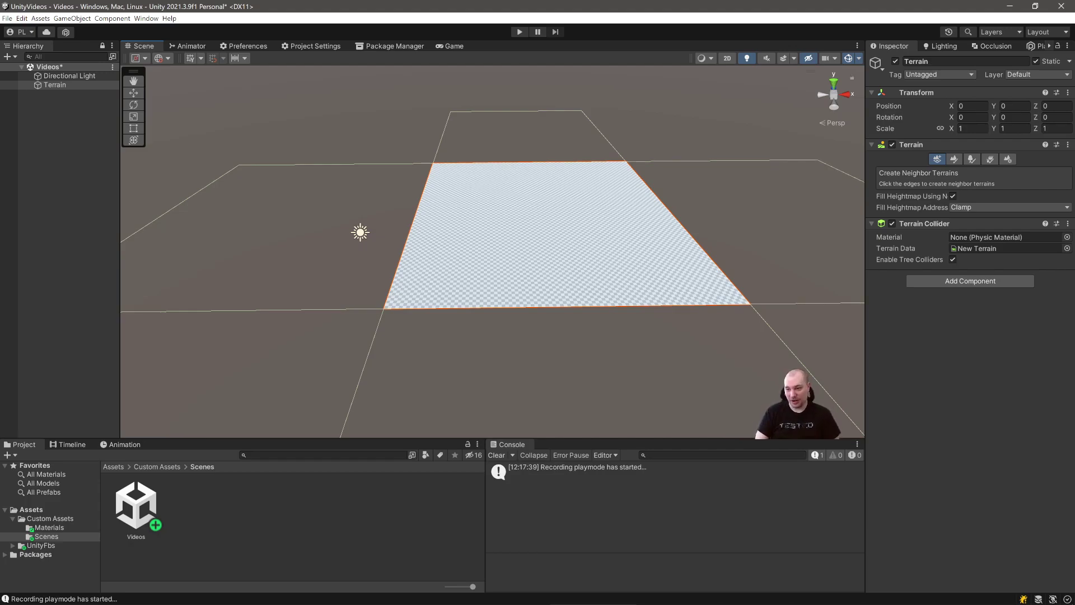
Step: Create neighbor terrains on three sides of the original terrain and undo them
click(755, 227)
click(560, 361)
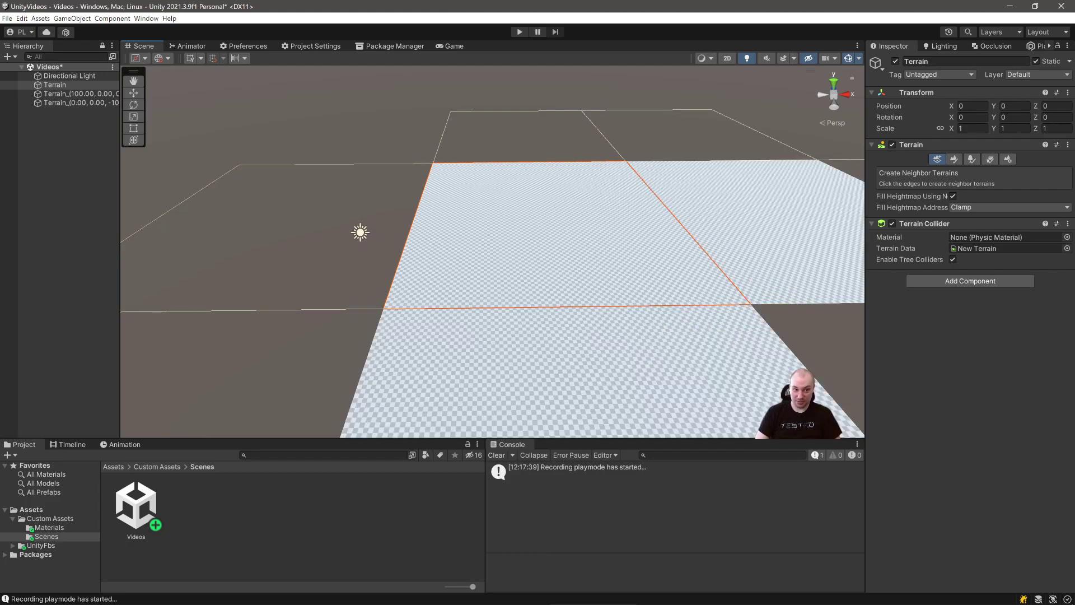
click(302, 240)
key(ctrl+z)
key(ctrl+z)
key(ctrl+z)
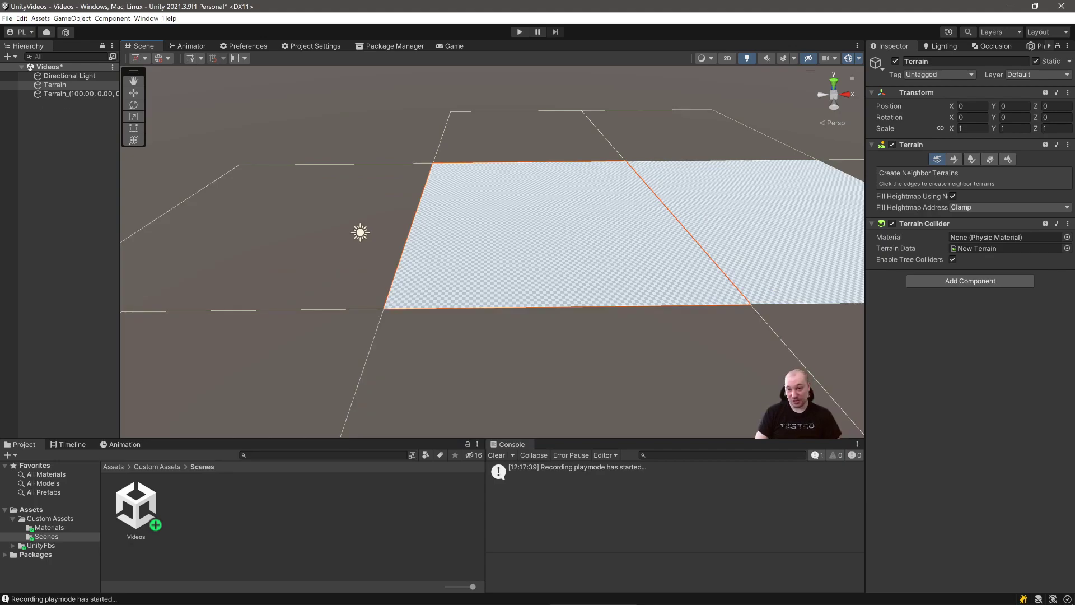
Step: Switch the terrain from creating neighbors to the Paint Terrain tool
mouse_move(492, 252)
right_down()
mouse_move(467, 252)
mouse_move(531, 251)
mouse_move(508, 245)
right_up()
key(w)
key(a)
key(d)
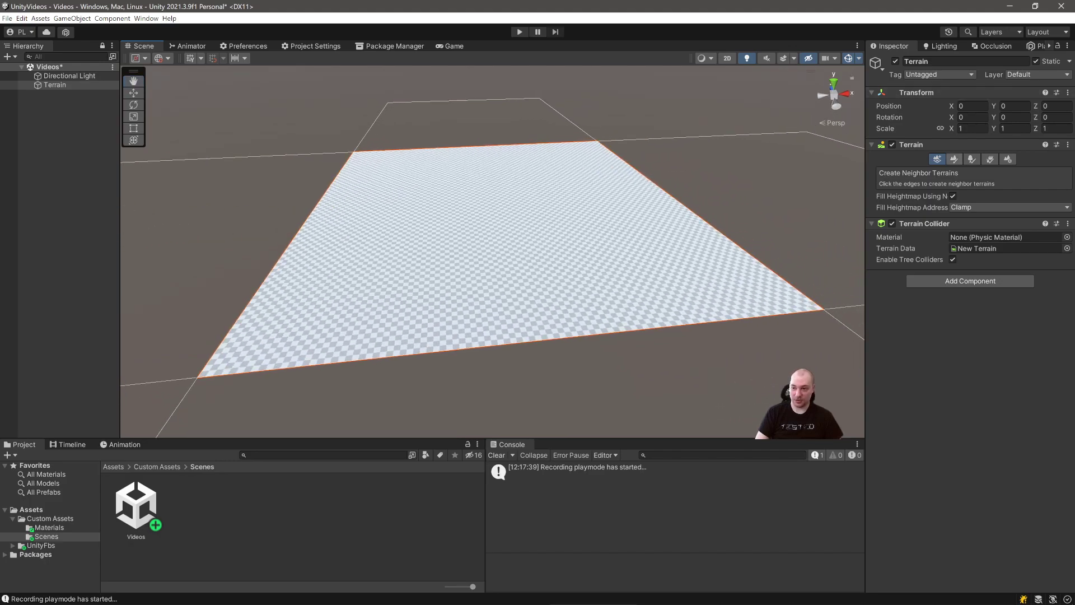
click(954, 159)
right_drag(493, 252, 486, 253)
key(a)
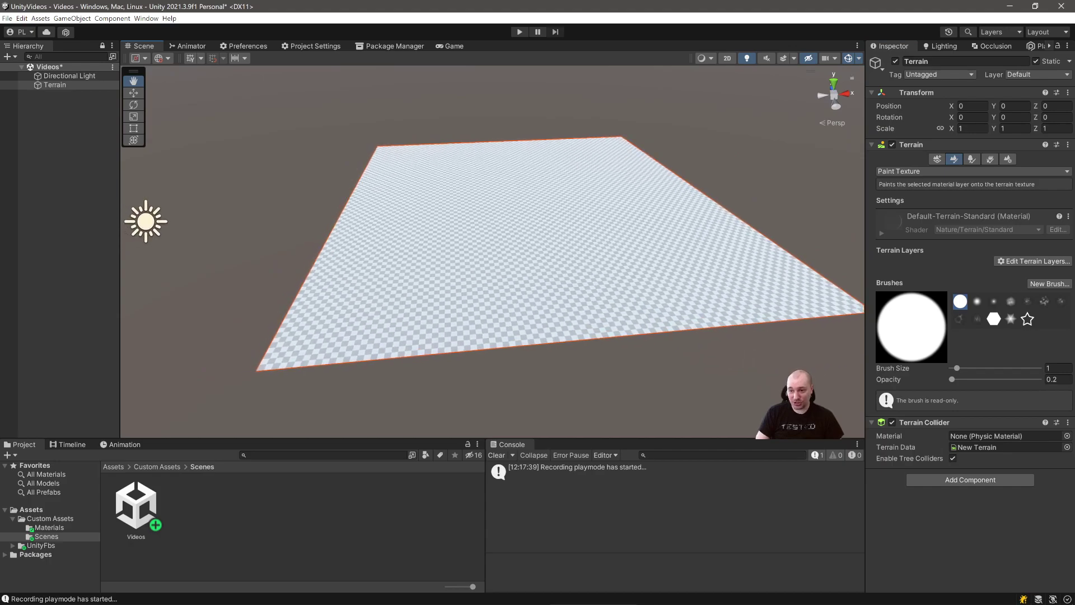
Step: Look through the available terrain painting modes and keep Paint Texture as the active mode
click(952, 171)
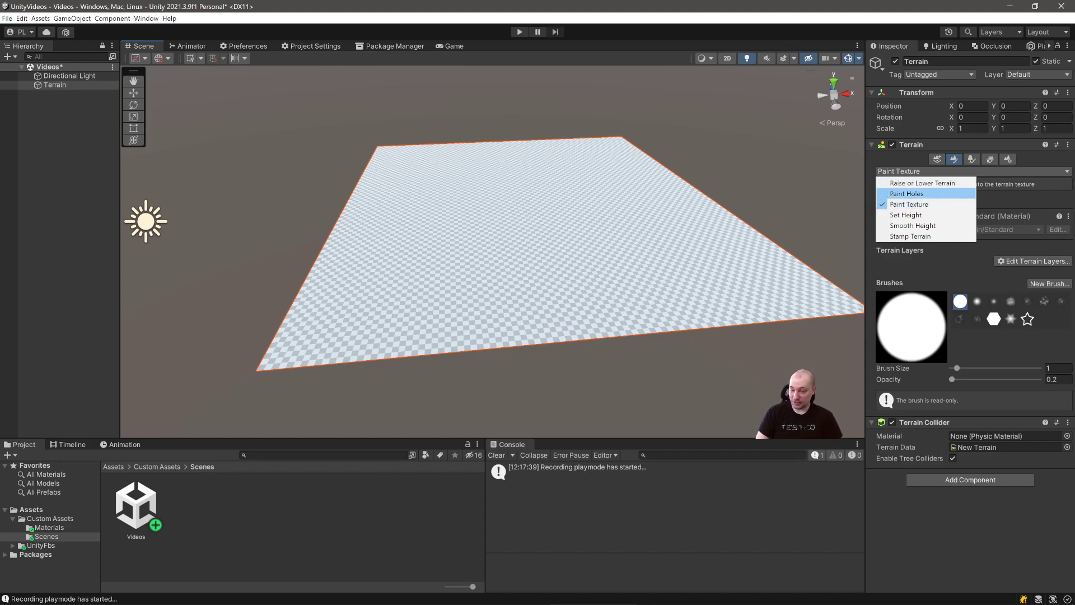
click(602, 218)
mouse_move(602, 218)
right_down()
mouse_move(589, 217)
mouse_move(600, 216)
right_up()
key(d)
key(a)
key(w)
key(s)
key(w)
click(952, 171)
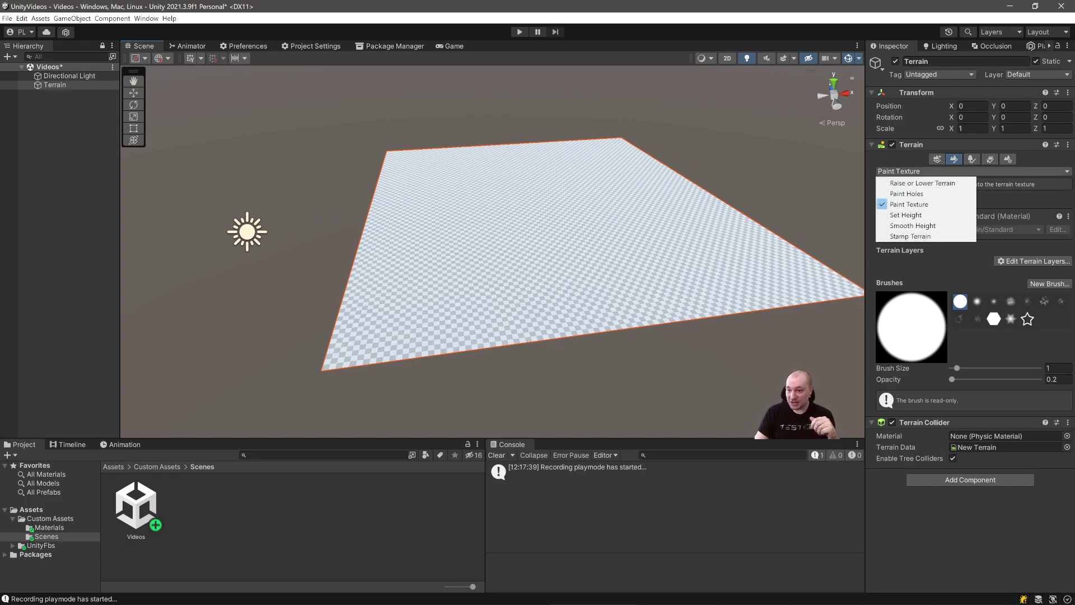
click(909, 204)
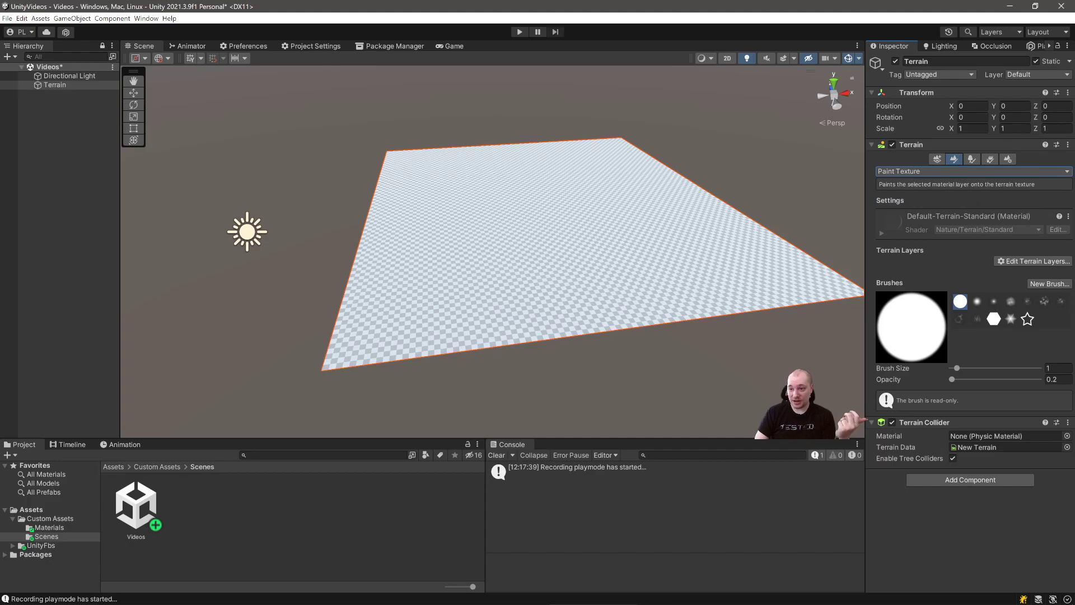
mouse_move(578, 205)
right_down()
mouse_move(564, 209)
mouse_move(580, 204)
right_up()
key(d)
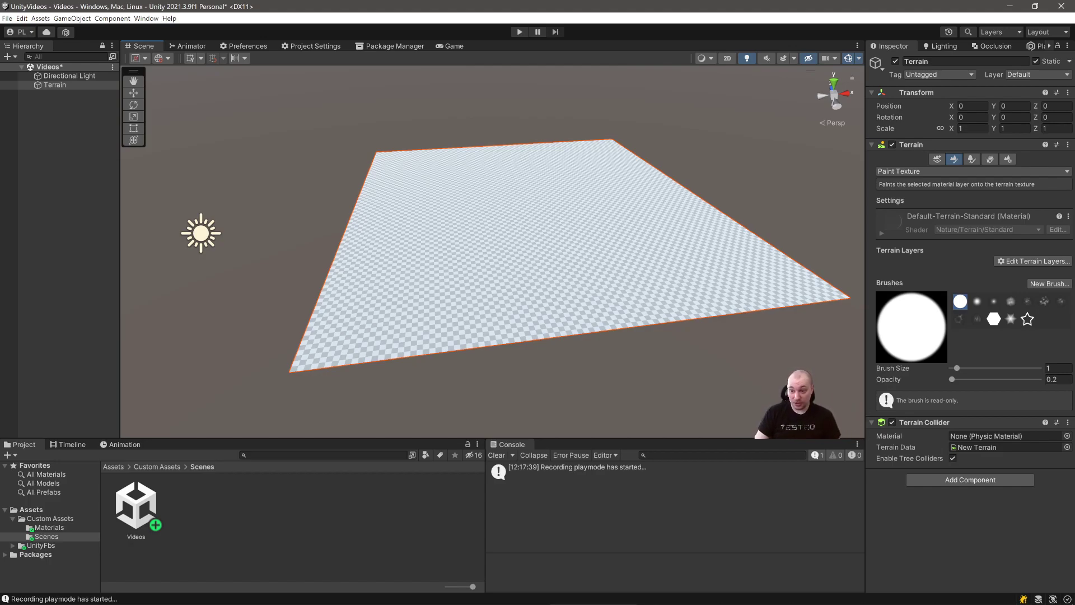
Step: Try several brush shapes, including the hexagon, the star and a soft round brush, and return to the solid round brush
click(993, 318)
mouse_move(576, 238)
right_down()
mouse_move(481, 241)
mouse_move(610, 242)
right_up()
click(960, 302)
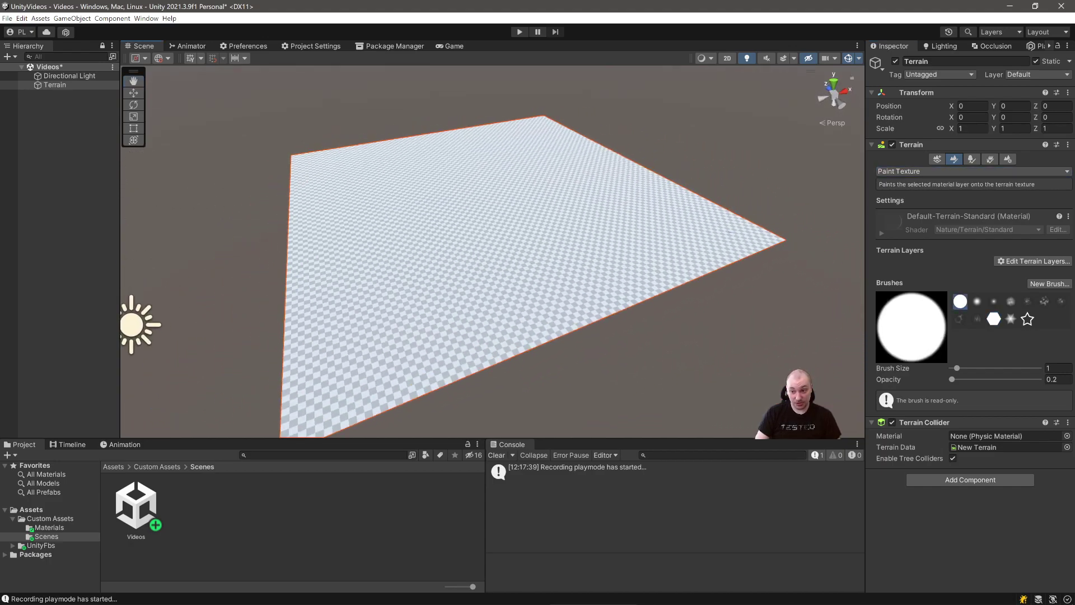
click(1027, 320)
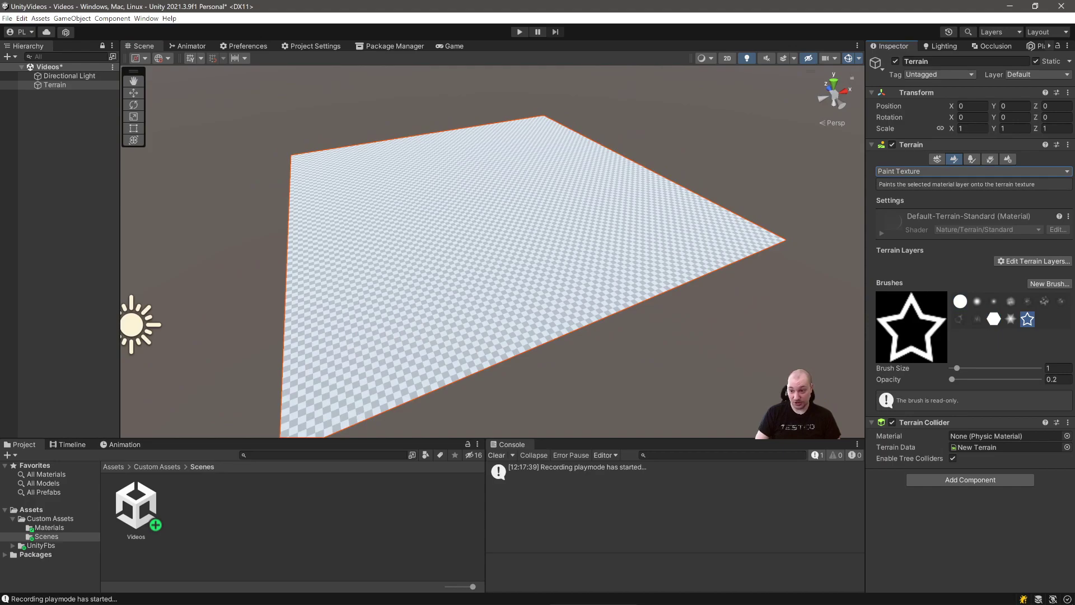
click(960, 319)
click(1027, 319)
click(993, 302)
right_drag(538, 252, 489, 266)
key(s)
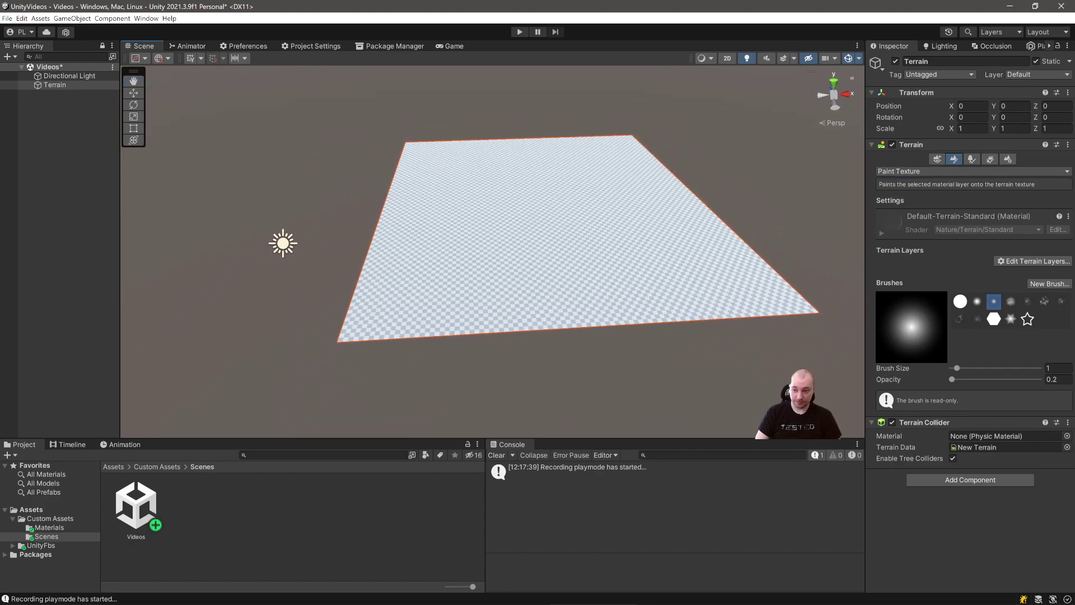
click(960, 301)
click(1032, 261)
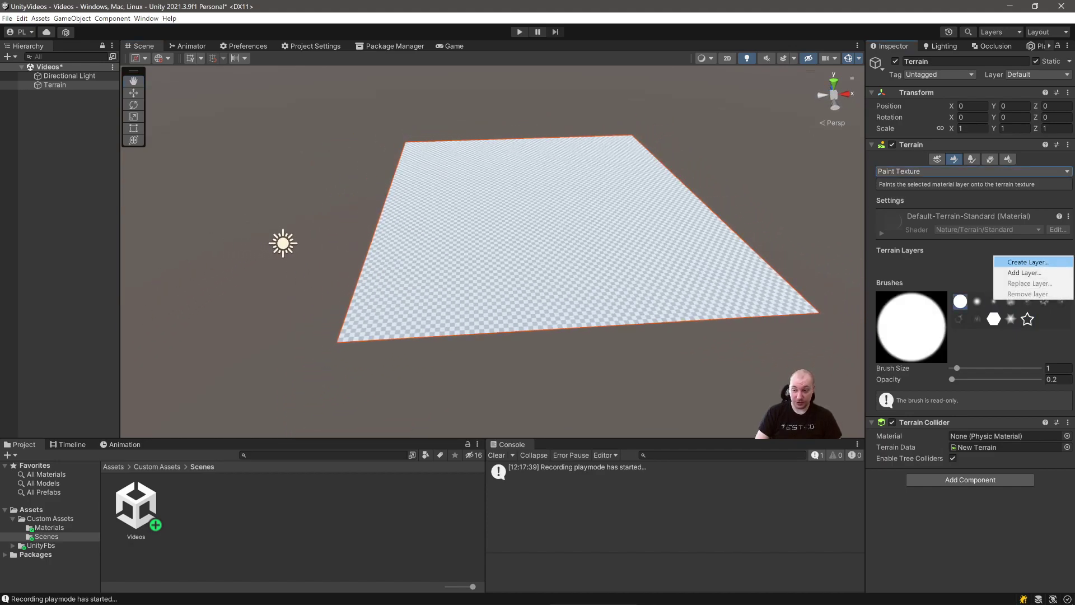
click(1028, 262)
drag(812, 219, 397, 116)
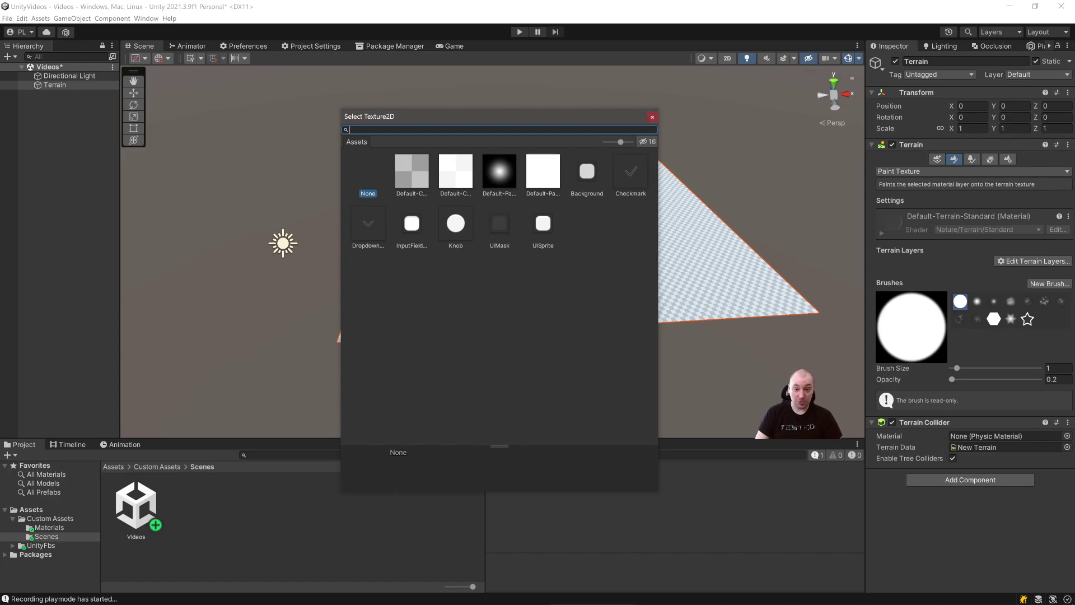
click(652, 116)
Step: Switch to the ambientCG site in the browser and open the mossy Ground 037 material from the full asset list
click(680, 595)
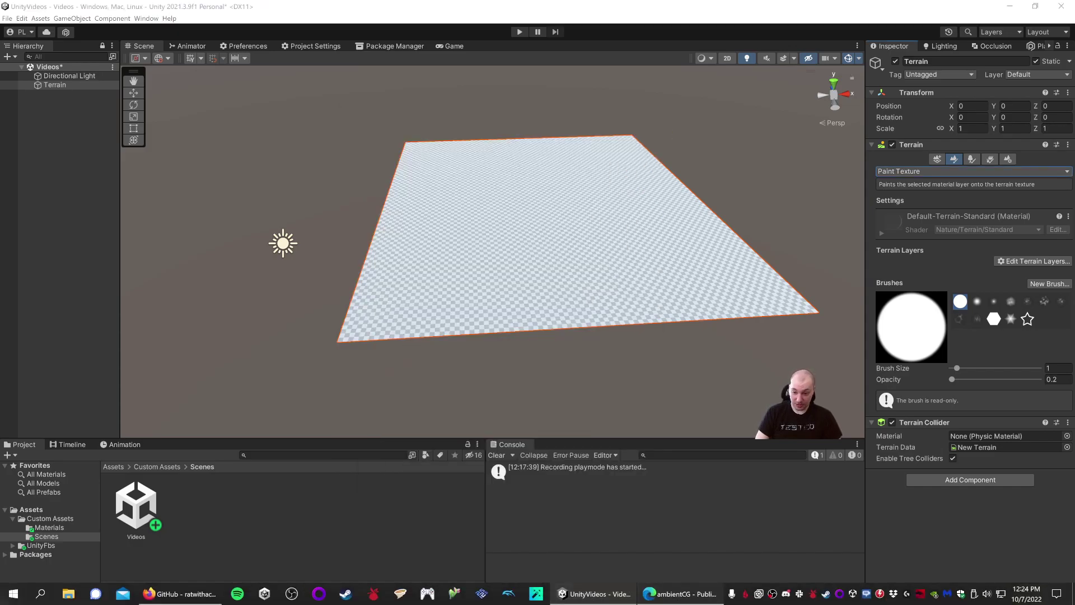
click(244, 325)
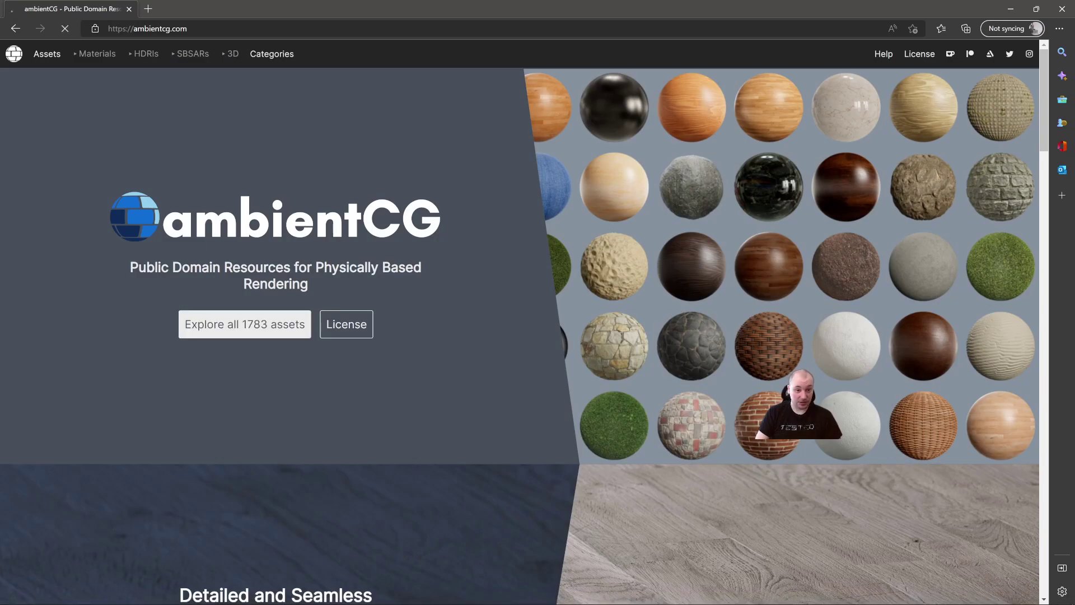
scroll(520, 322, down, 10)
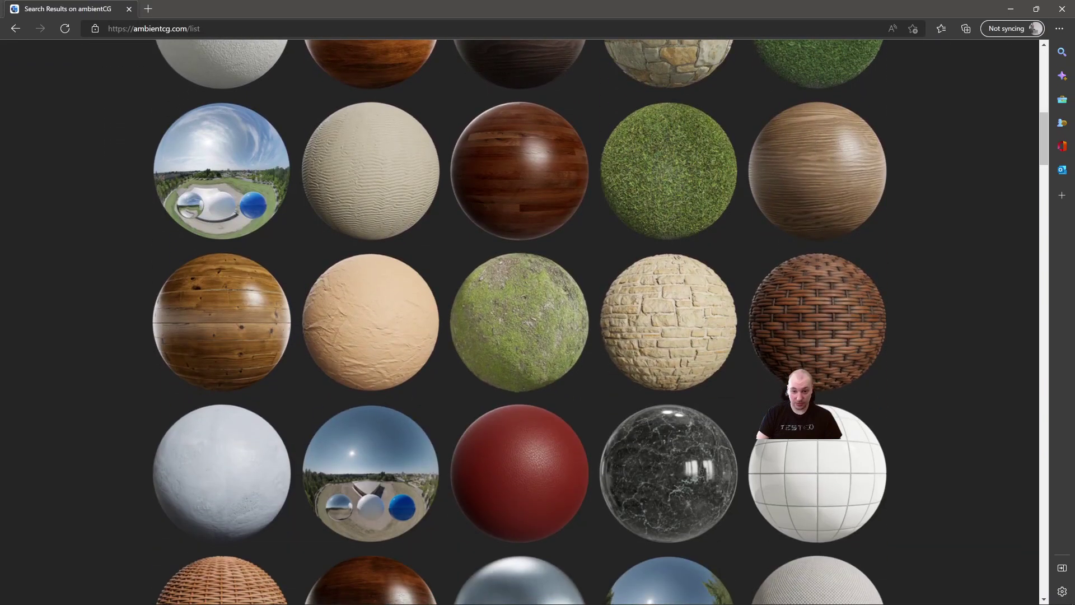
click(520, 322)
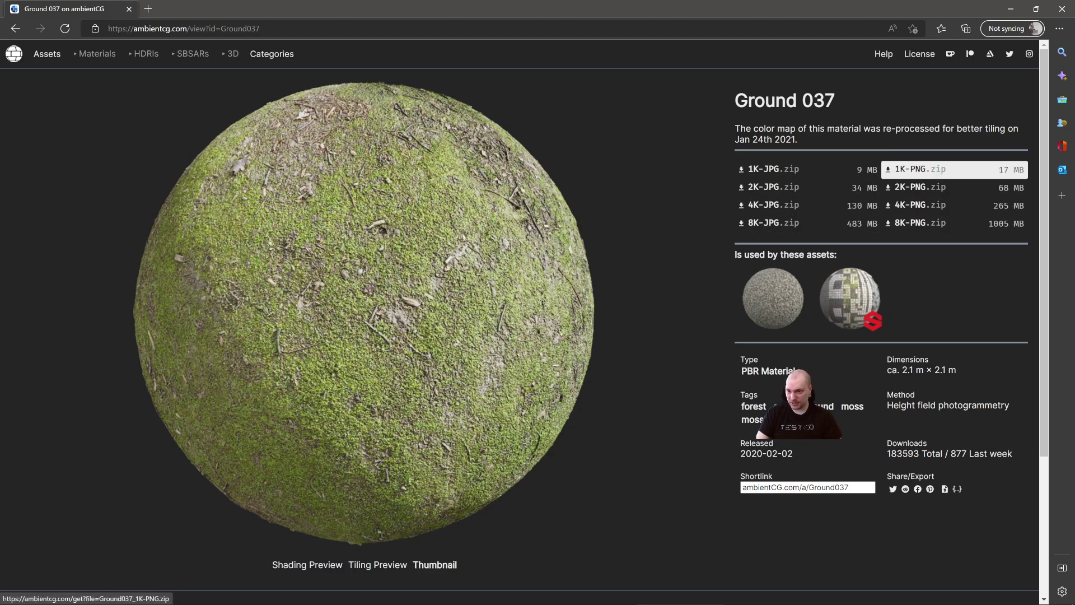
Step: Download the Ground 037 material in the 2K-JPG version
mouse_move(952, 224)
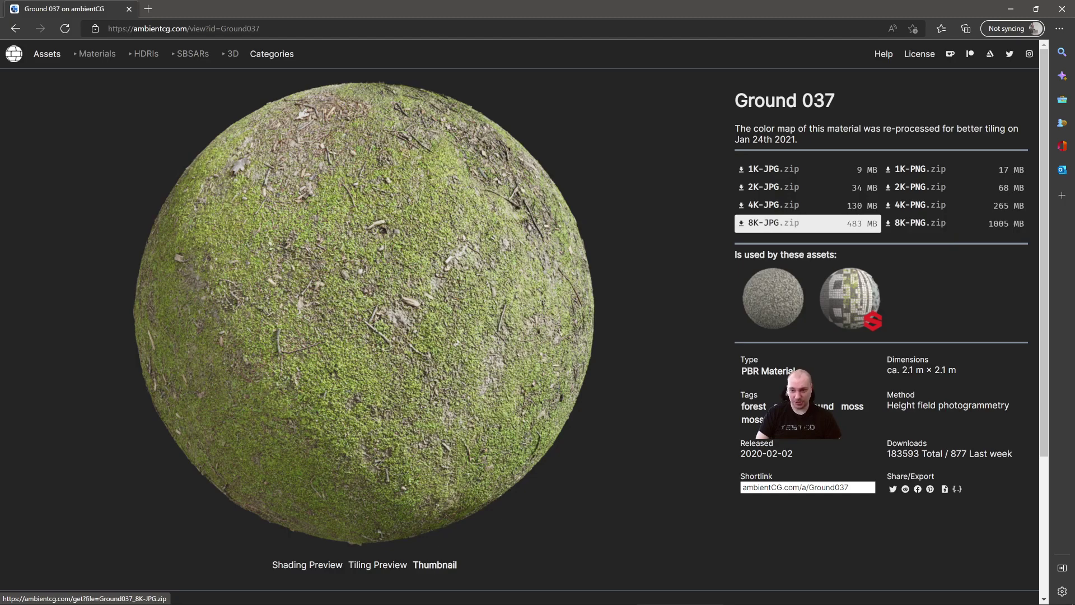
mouse_move(814, 222)
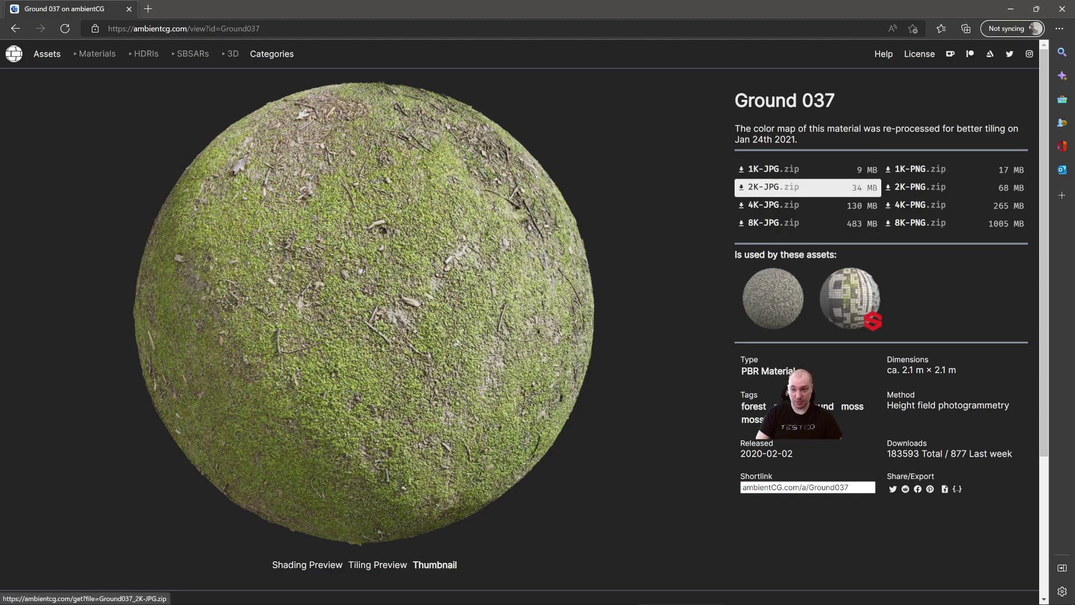
mouse_move(782, 188)
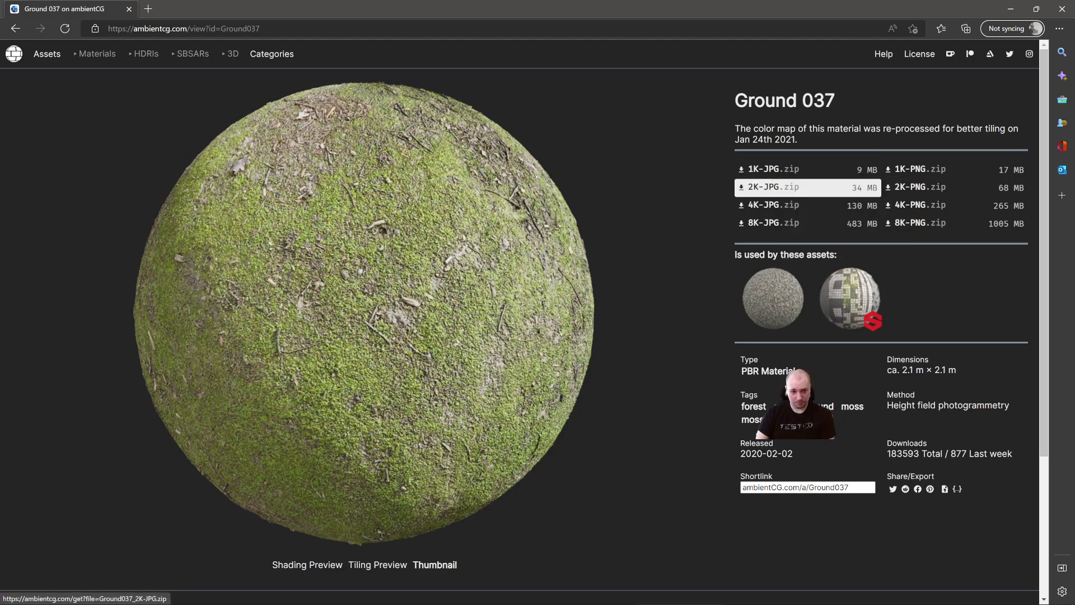
mouse_move(836, 188)
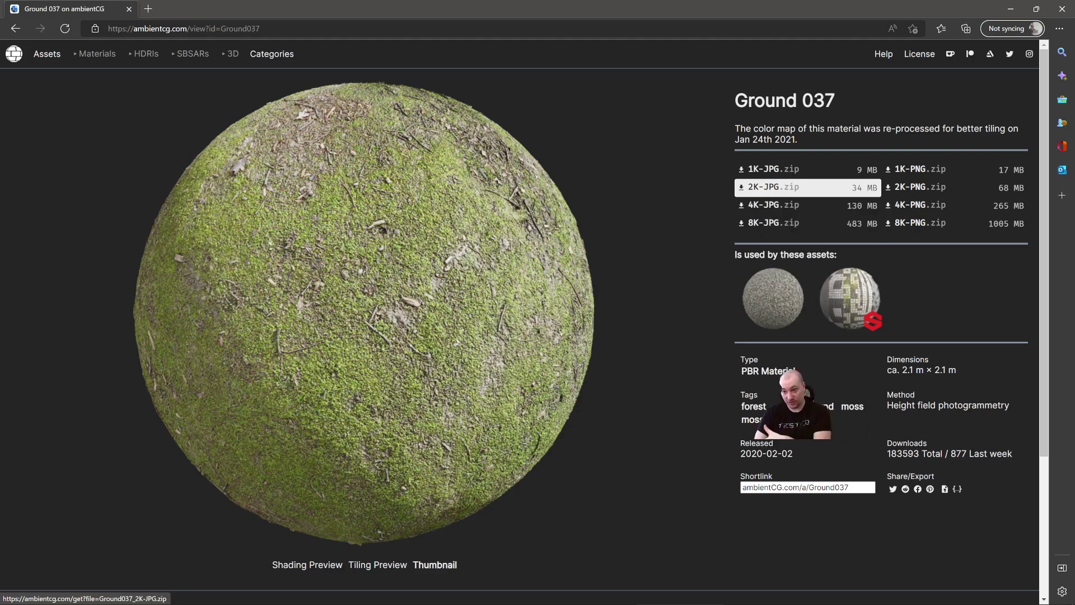
click(773, 187)
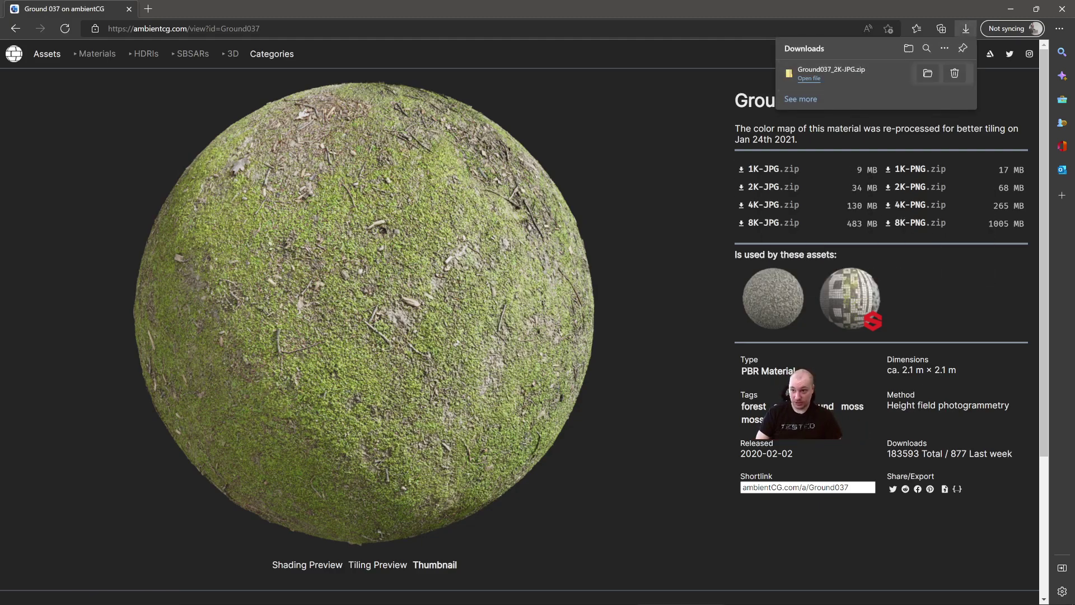
Step: Show the downloaded Ground037_2K-JPG.zip in its folder and extract it
click(927, 73)
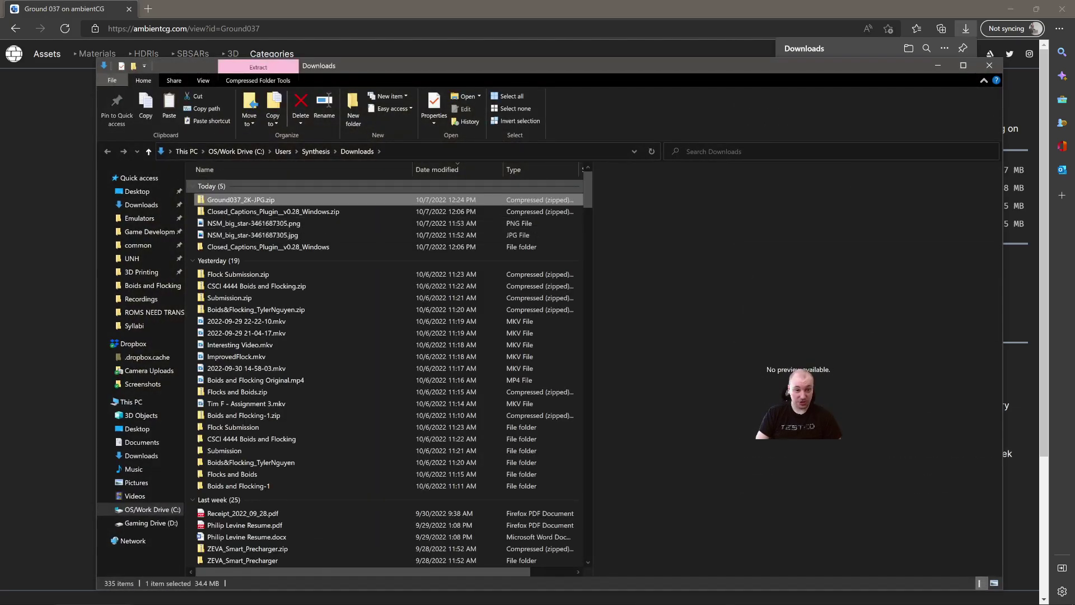
drag(241, 200, 283, 201)
click(259, 80)
click(362, 111)
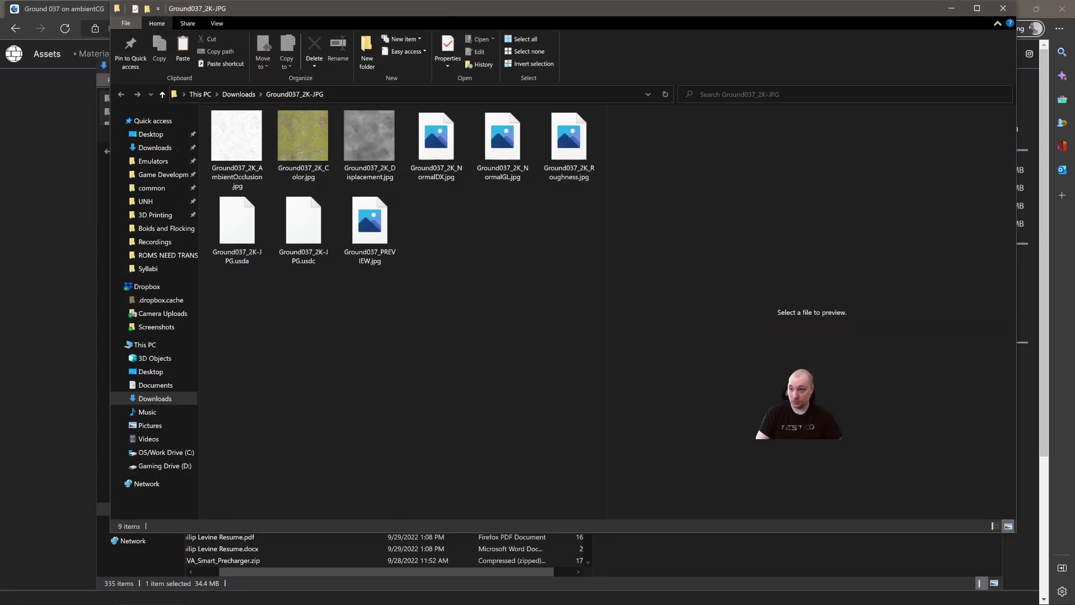
Step: Import the six Ground037 texture maps, from AmbientOcclusion to Roughness, into the Scenes folder of the Unity project
drag(825, 14, 896, 77)
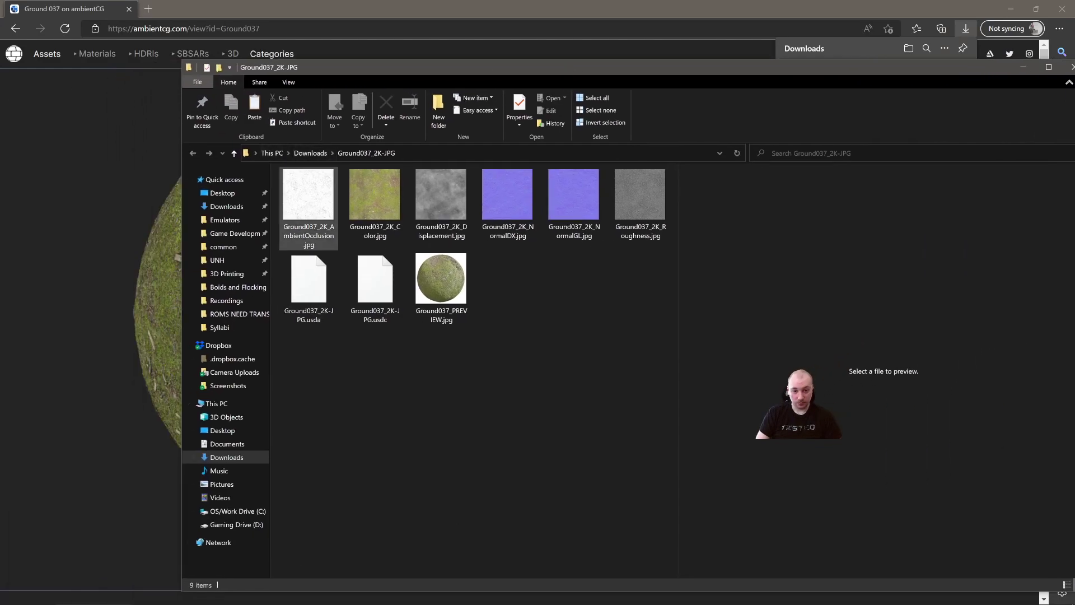
click(308, 201)
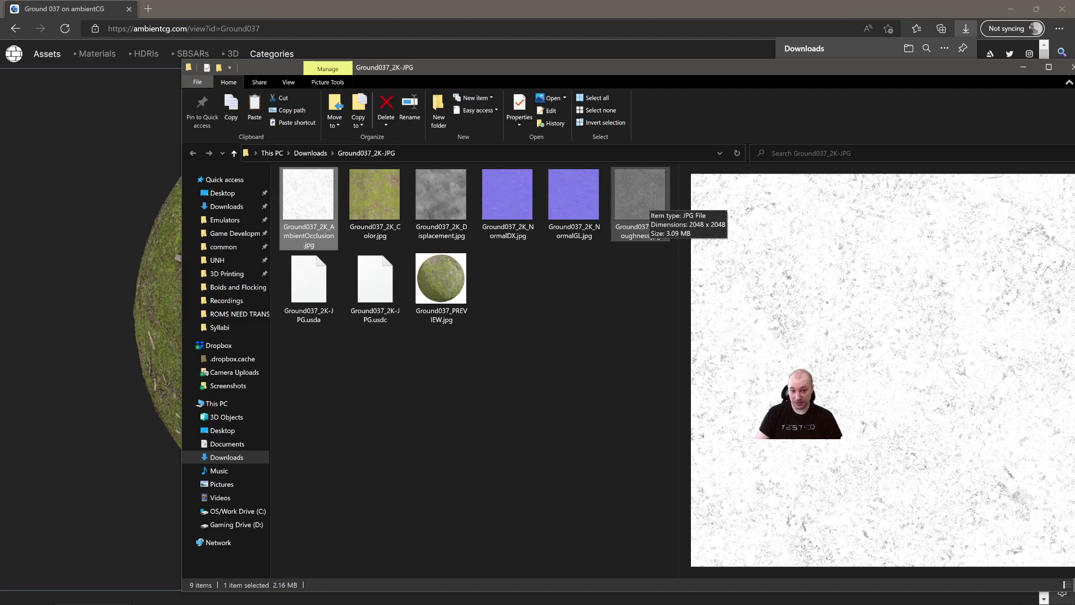
shift+click(640, 202)
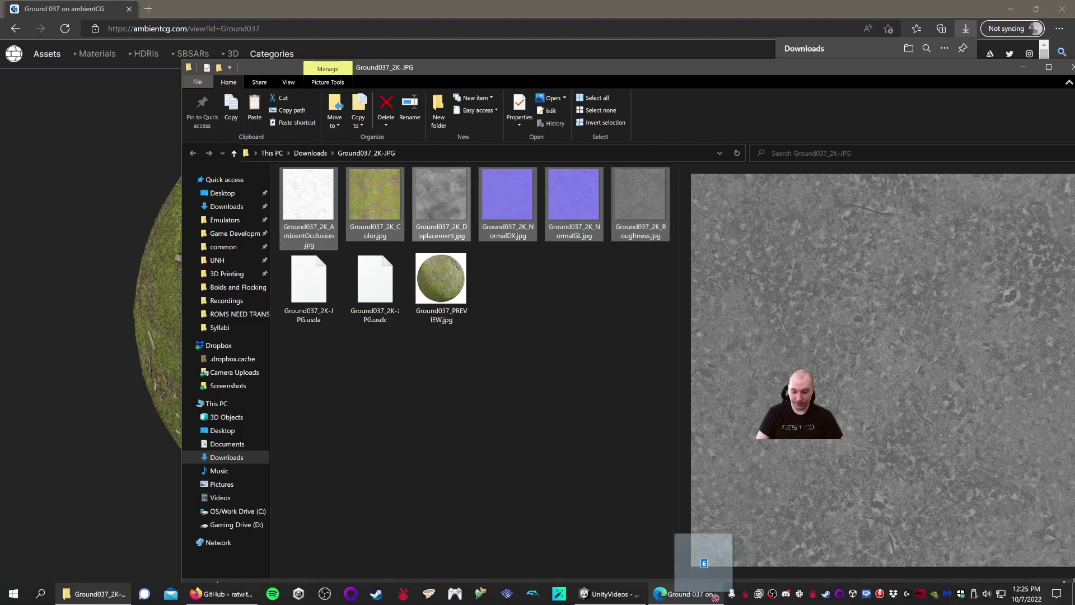
click(610, 593)
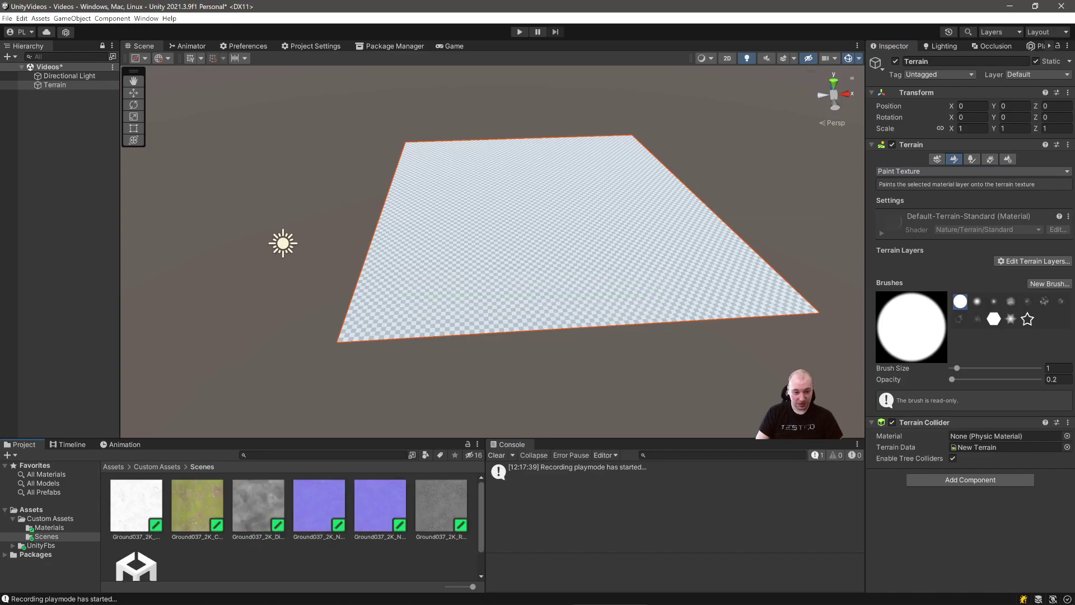
Step: Switch back to ambientCG in the browser, return to the asset list and search it for "dirt"
mouse_move(684, 593)
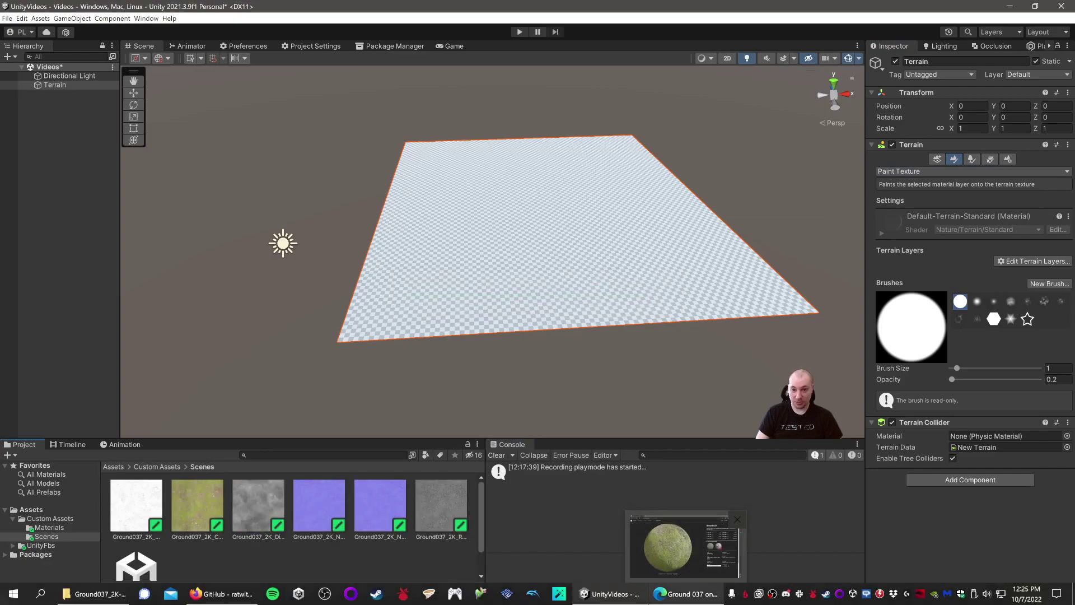
click(684, 546)
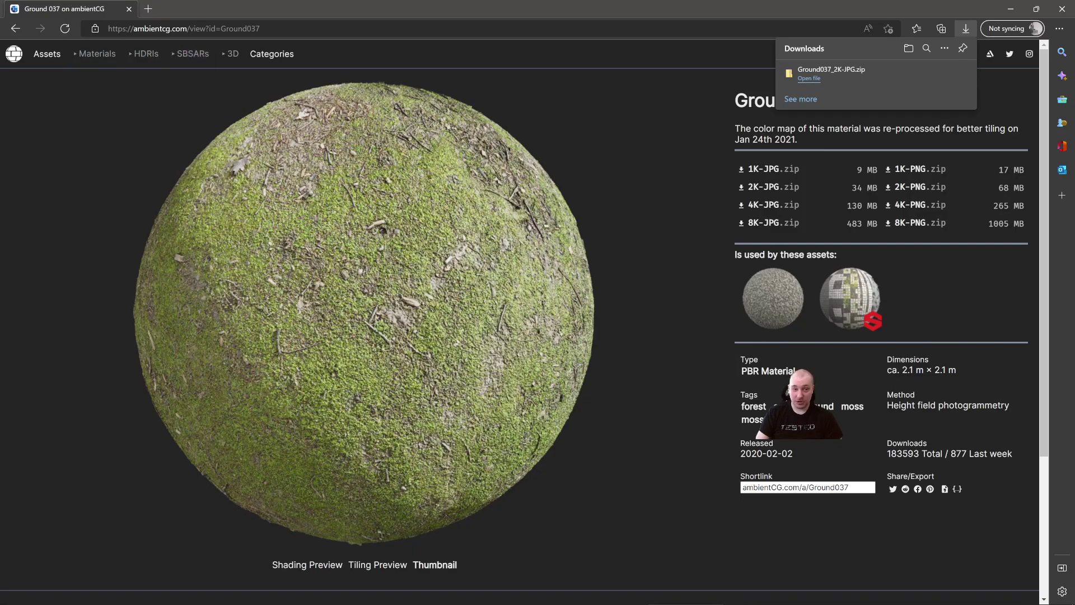
click(15, 28)
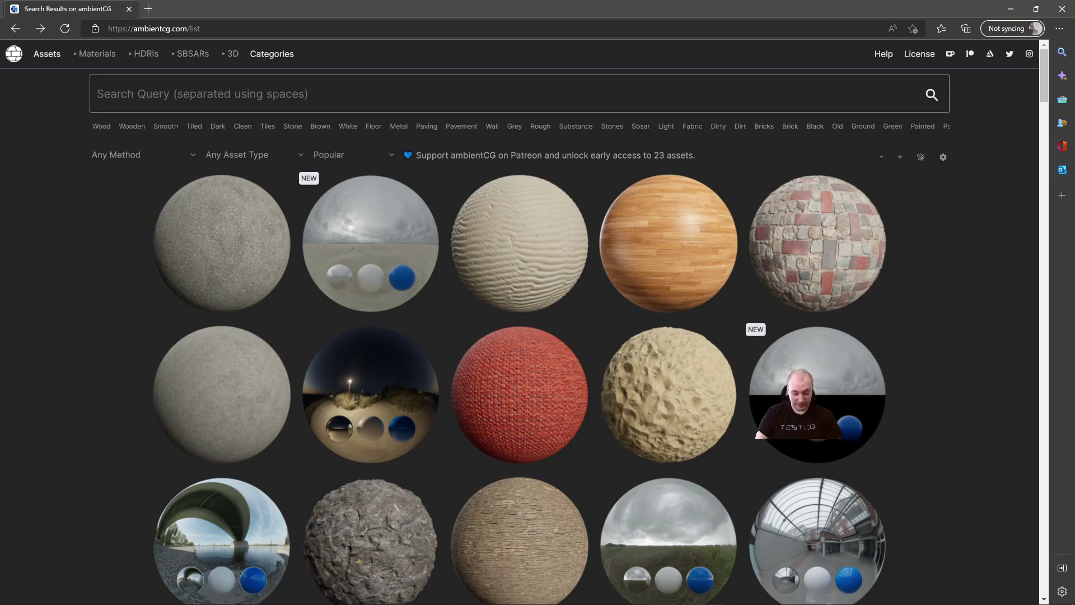
text(dirt)
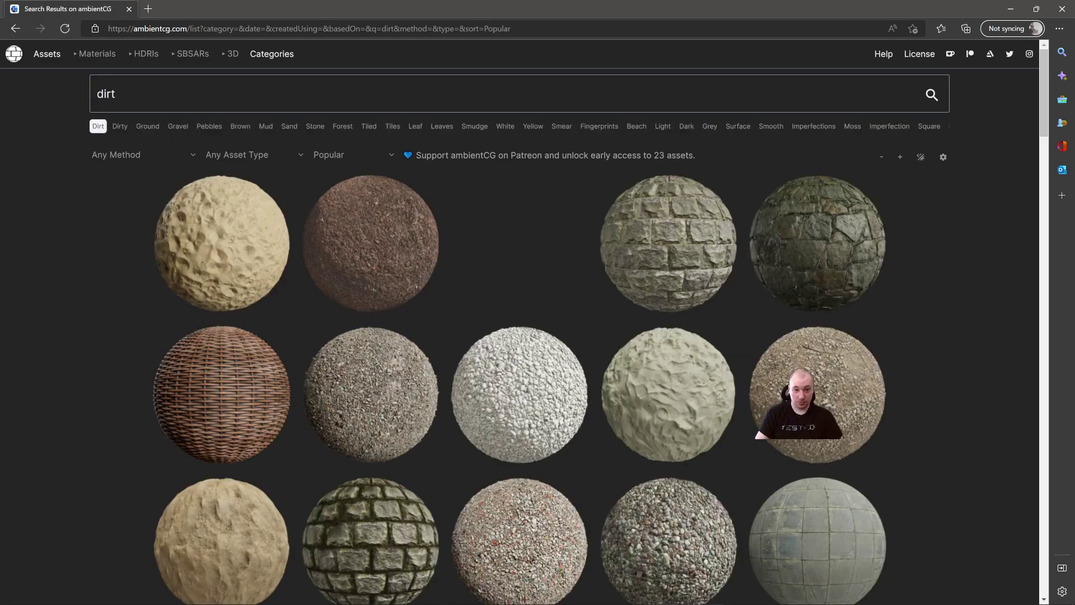
Step: Pick the Ground 042 leaf-litter material from the dirt results and download its 2K-JPG version
scroll(96, 108, down, 3)
scroll(370, 336, down, 10)
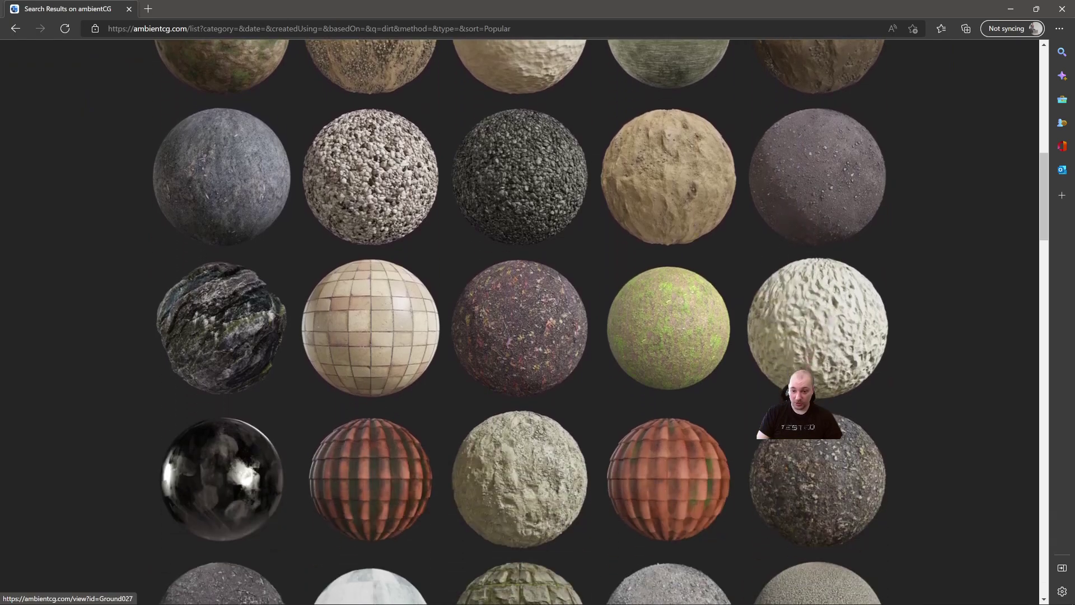
scroll(520, 302, down, 2)
scroll(520, 224, up, 2)
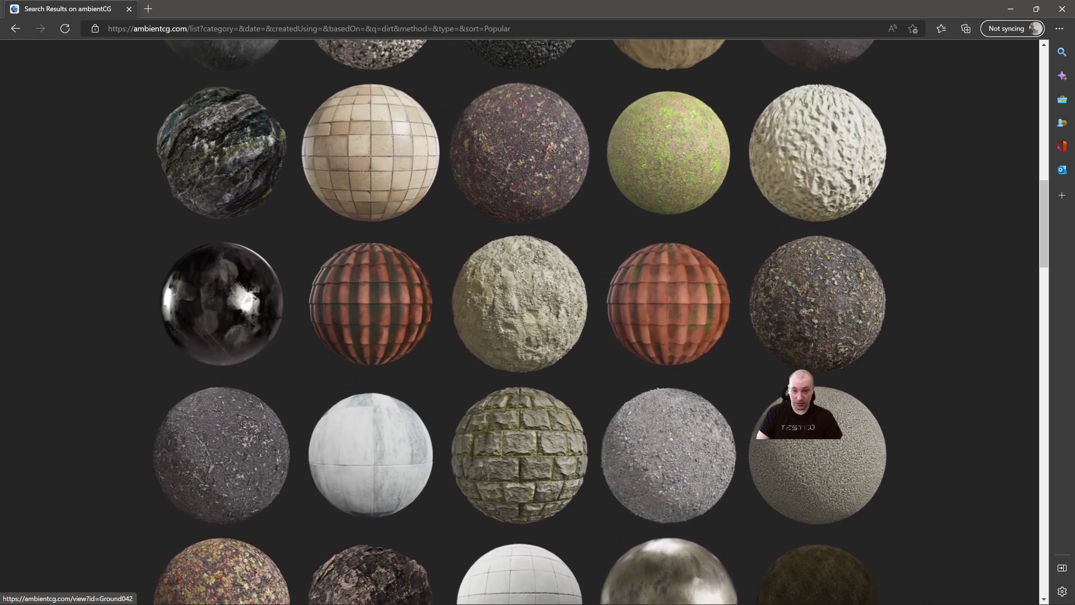
click(519, 153)
click(773, 165)
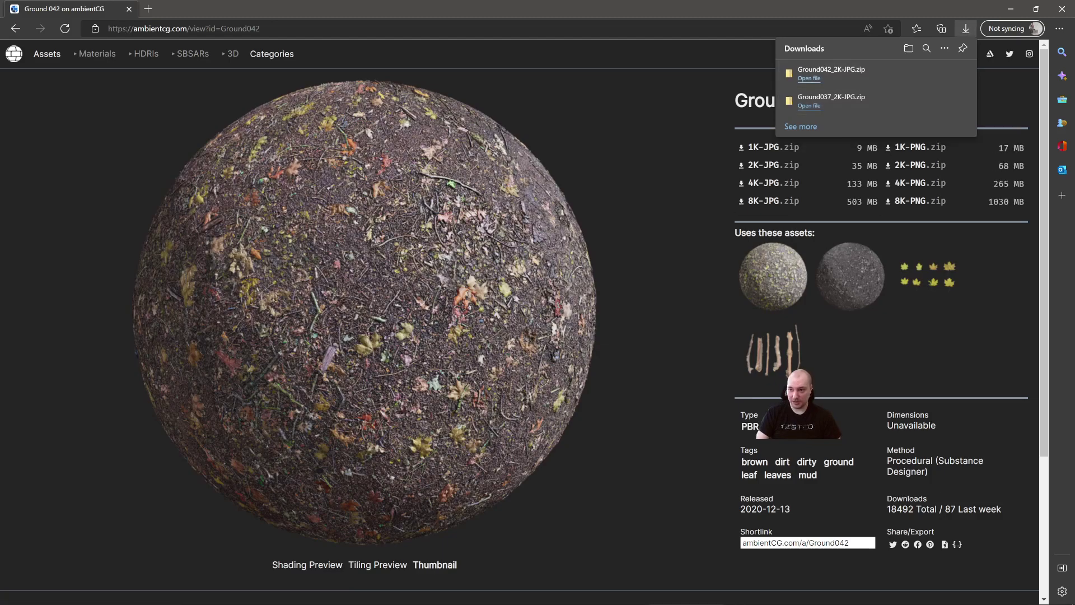
Step: Show the downloaded Ground042_2K-JPG.zip in its folder and extract it to the suggested location
click(927, 73)
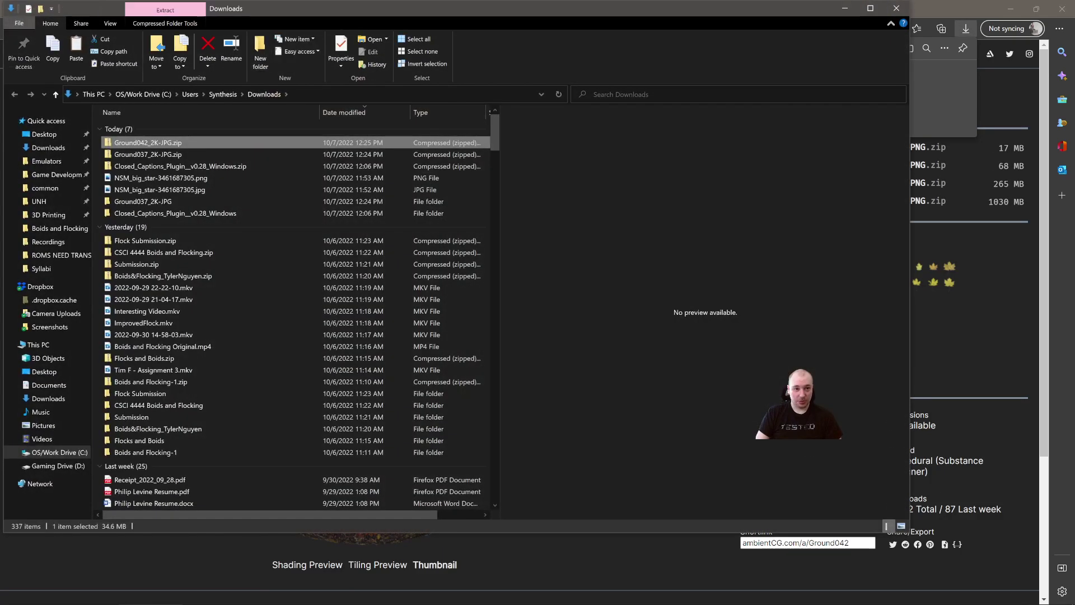
click(269, 52)
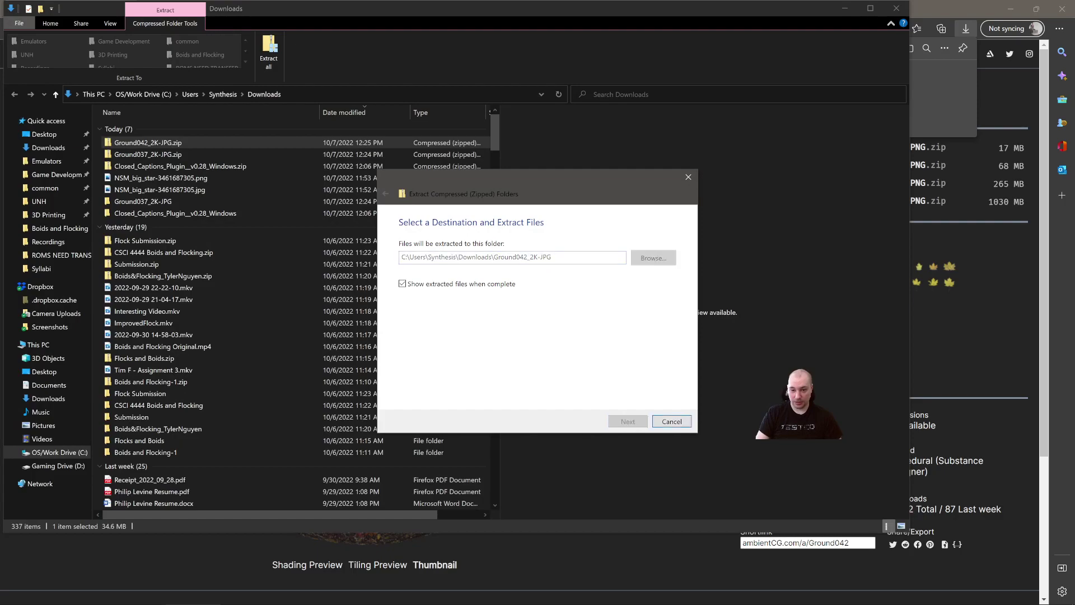
key(Escape)
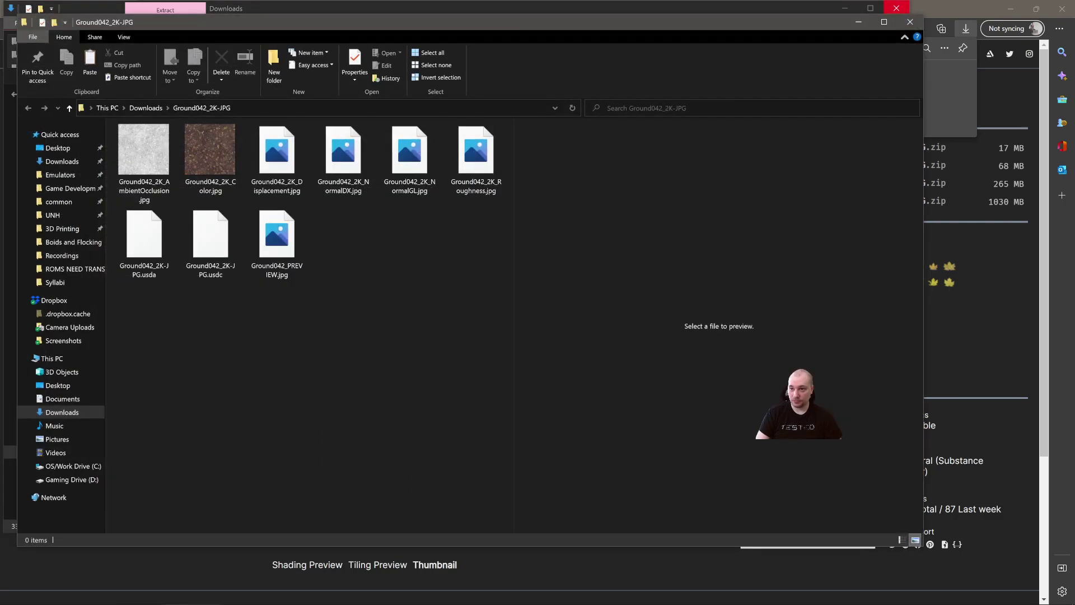
Step: Import the six Ground042 texture maps, from AmbientOcclusion to Roughness, into the Scenes folder of the Unity project
click(896, 7)
click(144, 160)
shift+click(476, 160)
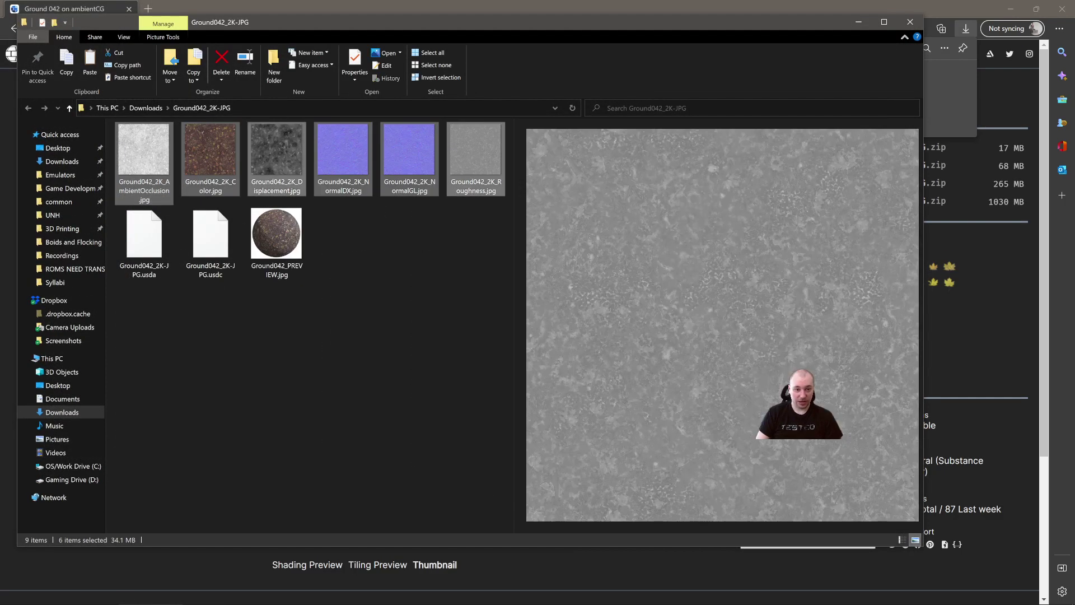
click(627, 593)
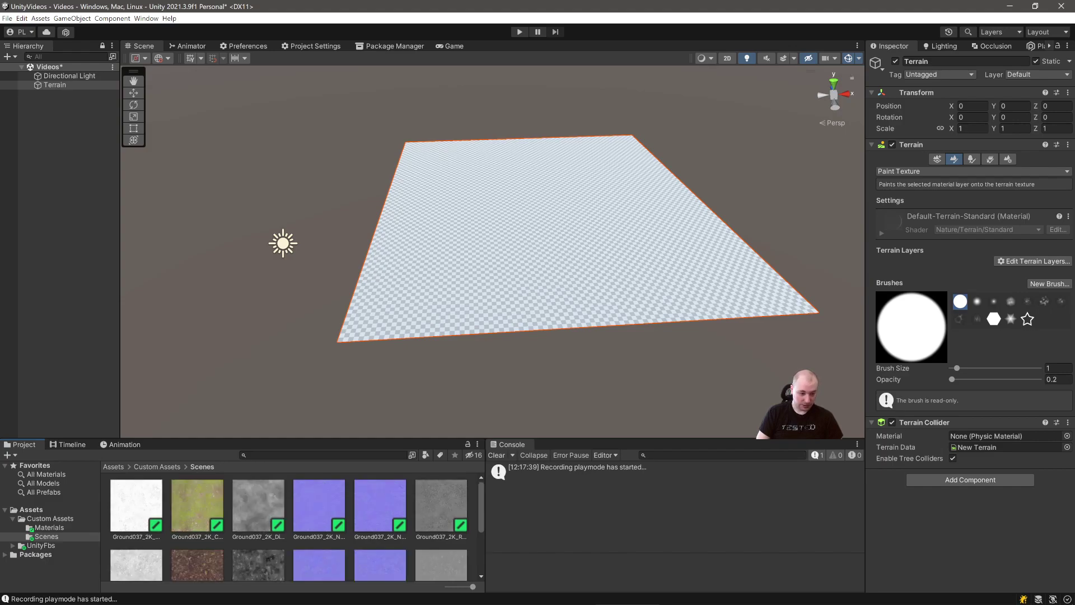
Step: Review the imported Ground037 and Ground042 texture maps in the Scenes folder
click(197, 506)
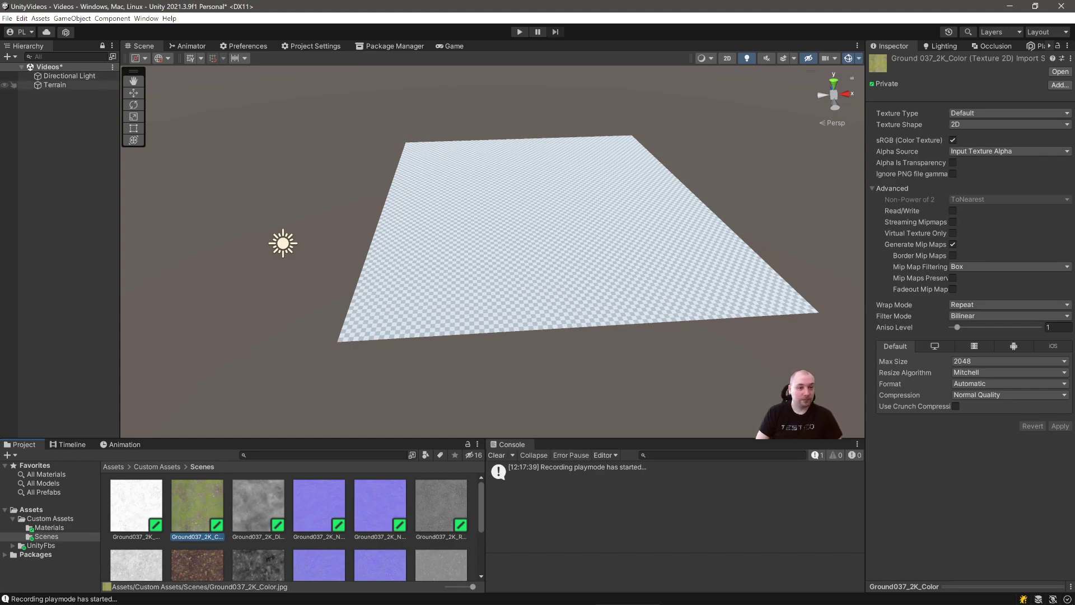
click(55, 85)
middle_drag(538, 235, 477, 247)
click(136, 505)
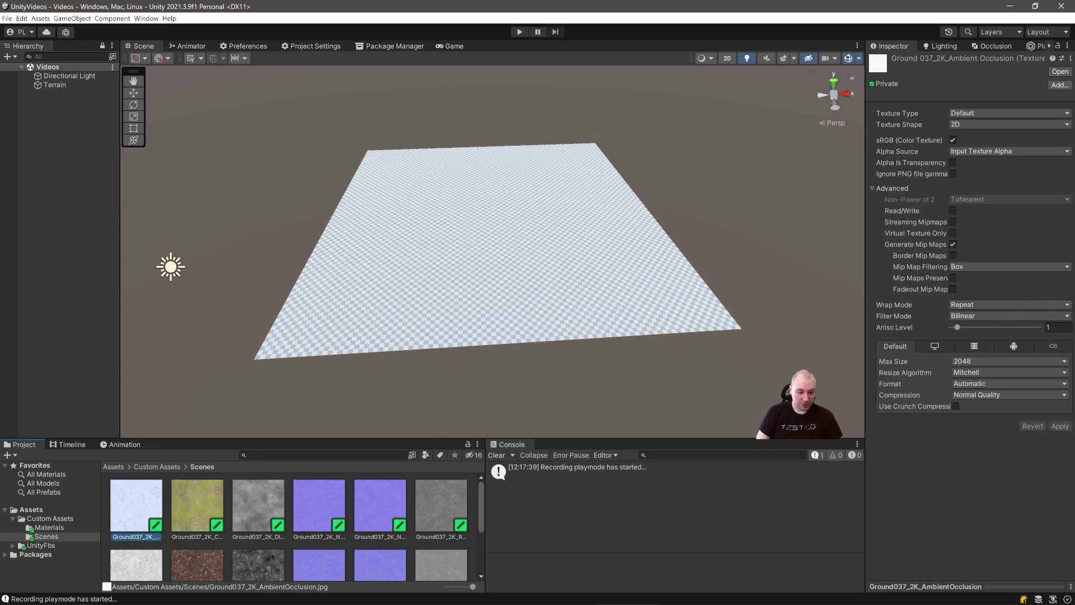
shift+click(441, 505)
scroll(441, 520, down, 3)
scroll(298, 526, up, 1)
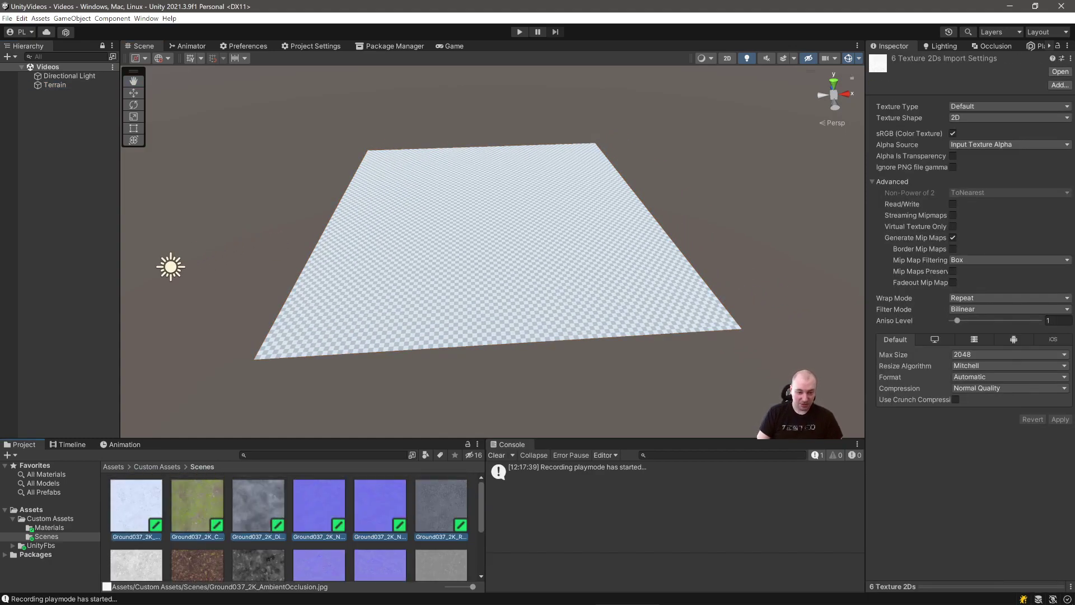
scroll(298, 527, down, 2)
scroll(298, 526, up, 2)
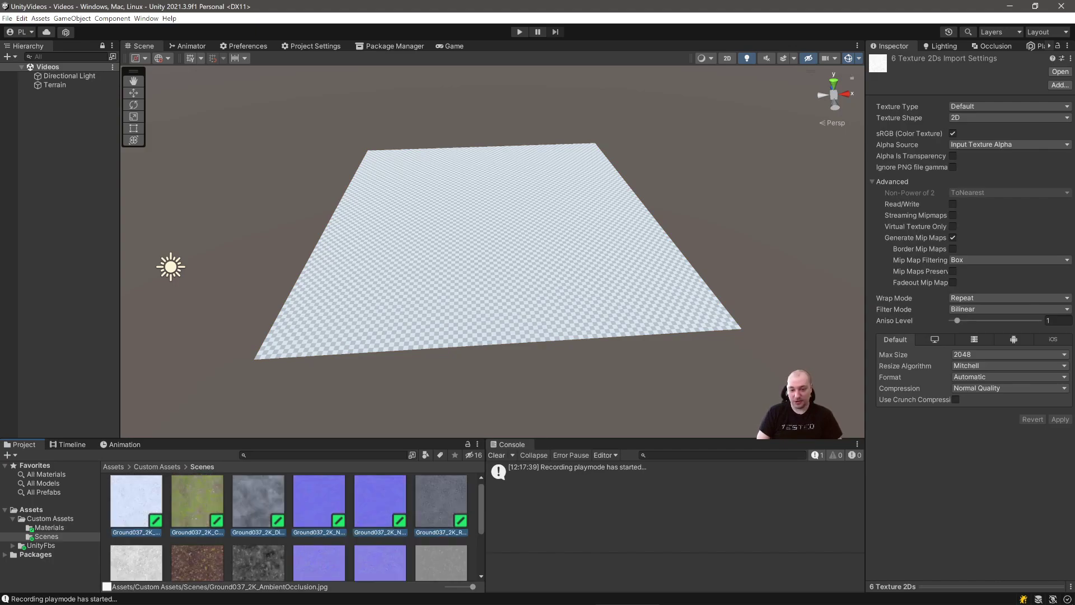
click(289, 526)
scroll(289, 526, down, 2)
scroll(288, 526, up, 2)
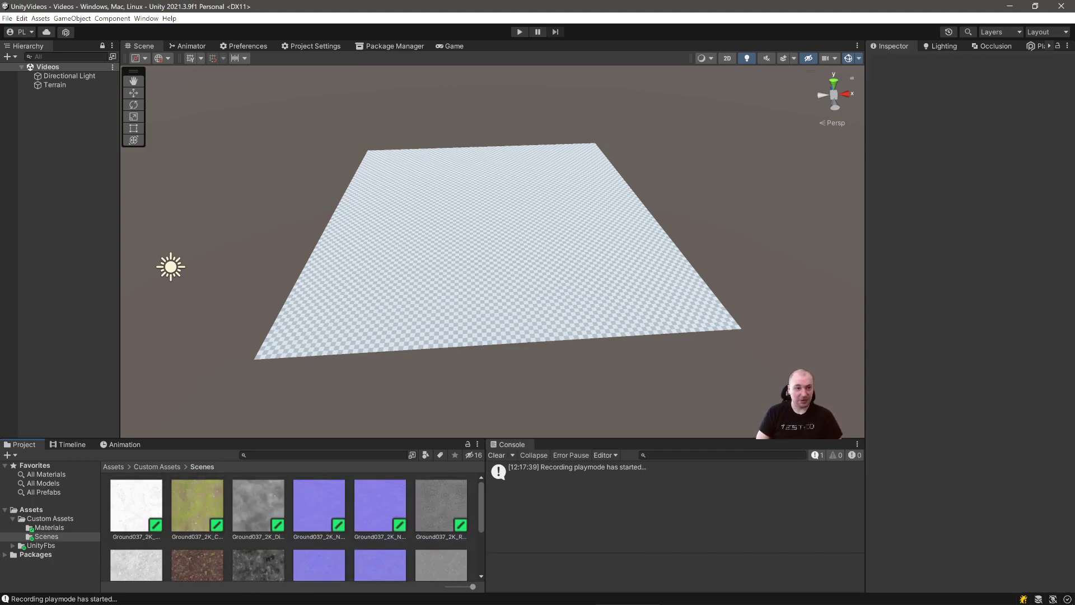
Step: Create a new terrain layer on the Terrain using the Ground037_2K_Color texture
click(55, 85)
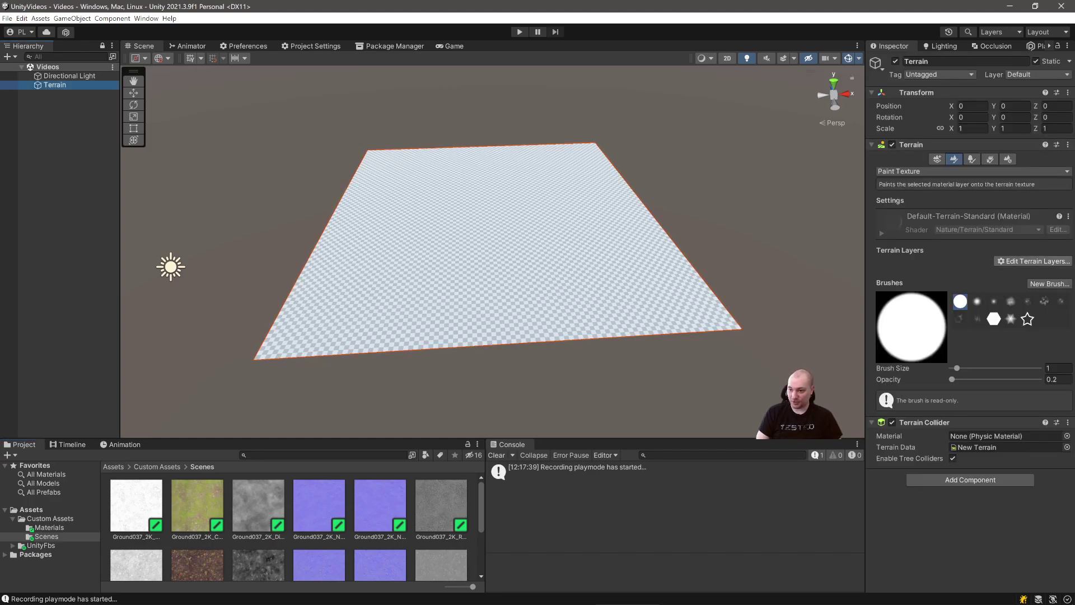
click(1036, 260)
click(1028, 261)
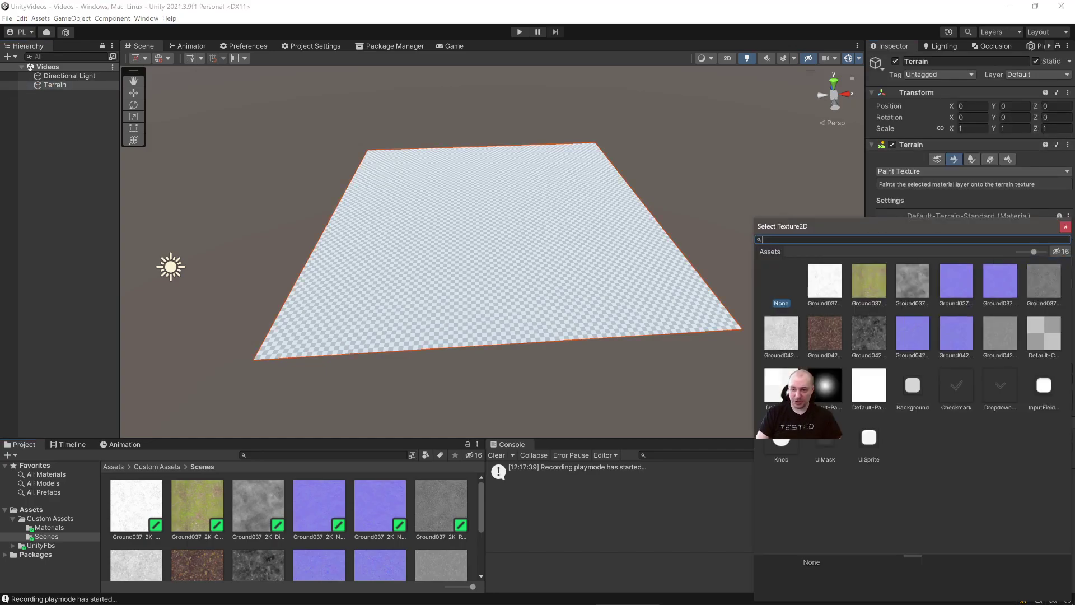
drag(884, 228, 373, 112)
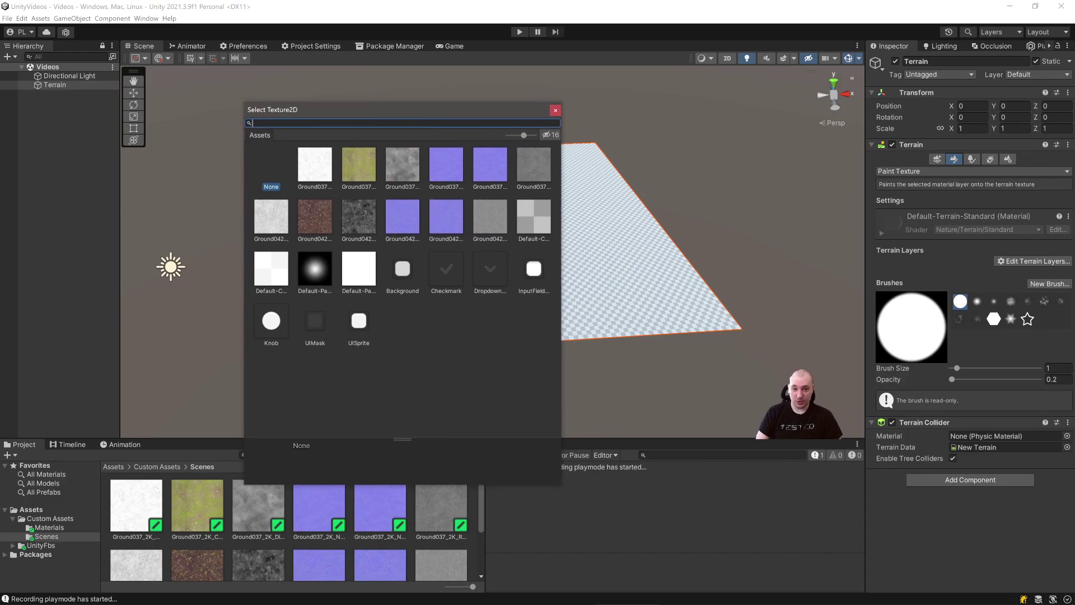
double_click(358, 164)
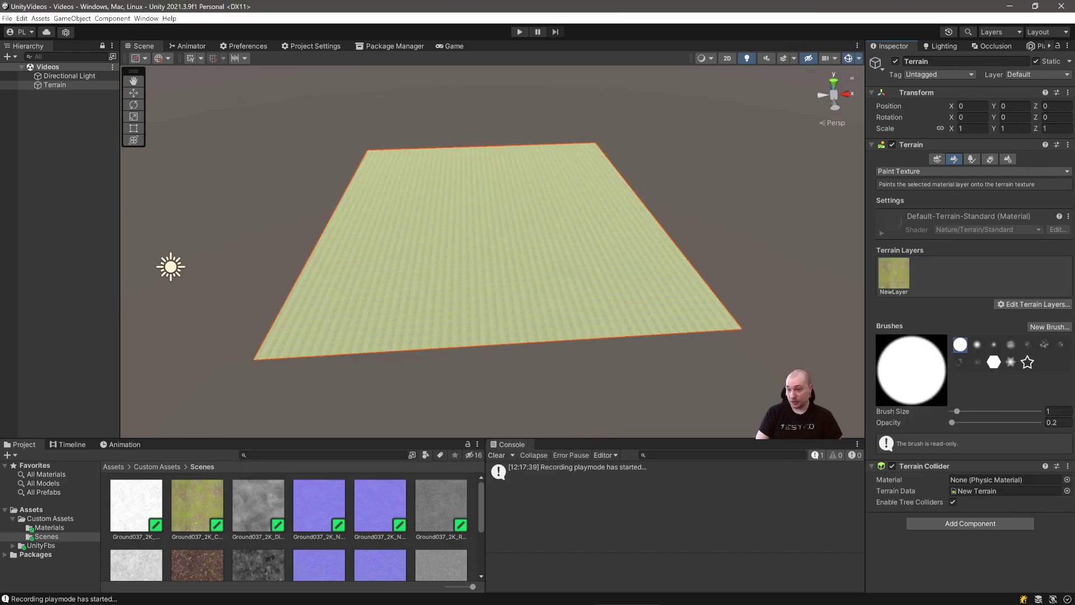
Step: Assign the Ground037_2K_NormalDX texture as the normal map of the grassy terrain layer
mouse_move(493, 252)
right_down()
mouse_move(408, 274)
mouse_move(347, 313)
mouse_move(409, 314)
mouse_move(476, 285)
mouse_move(560, 274)
mouse_move(577, 230)
mouse_move(605, 227)
mouse_move(489, 246)
mouse_move(494, 260)
right_up()
key(w)
key(w)
key(s)
click(893, 273)
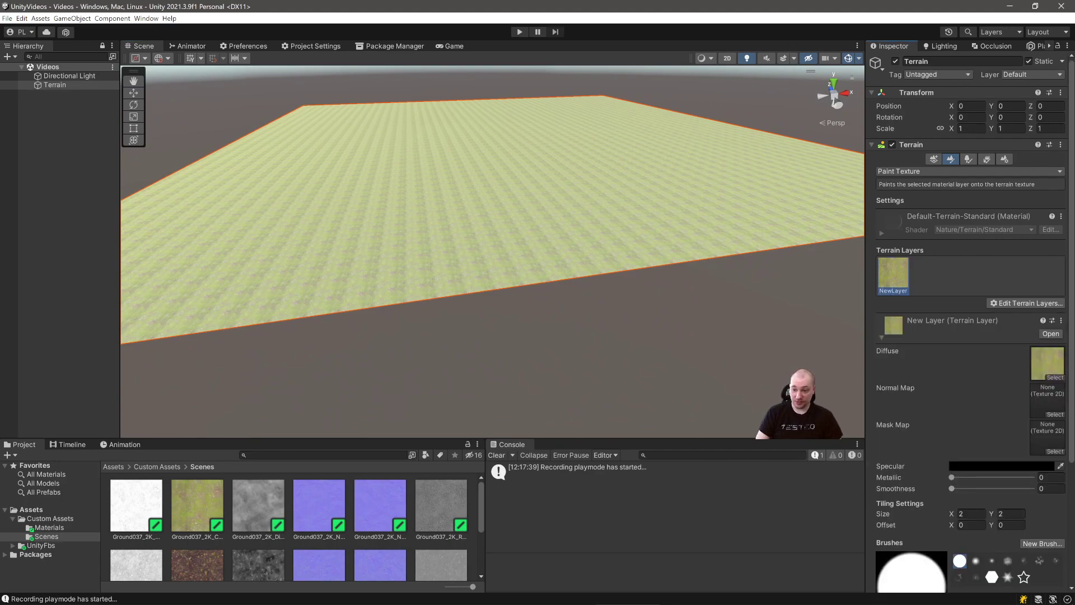
drag(319, 503, 1047, 399)
Step: Change the texture type of Ground037_2K_NormalDX to Normal map and apply the import settings
click(319, 506)
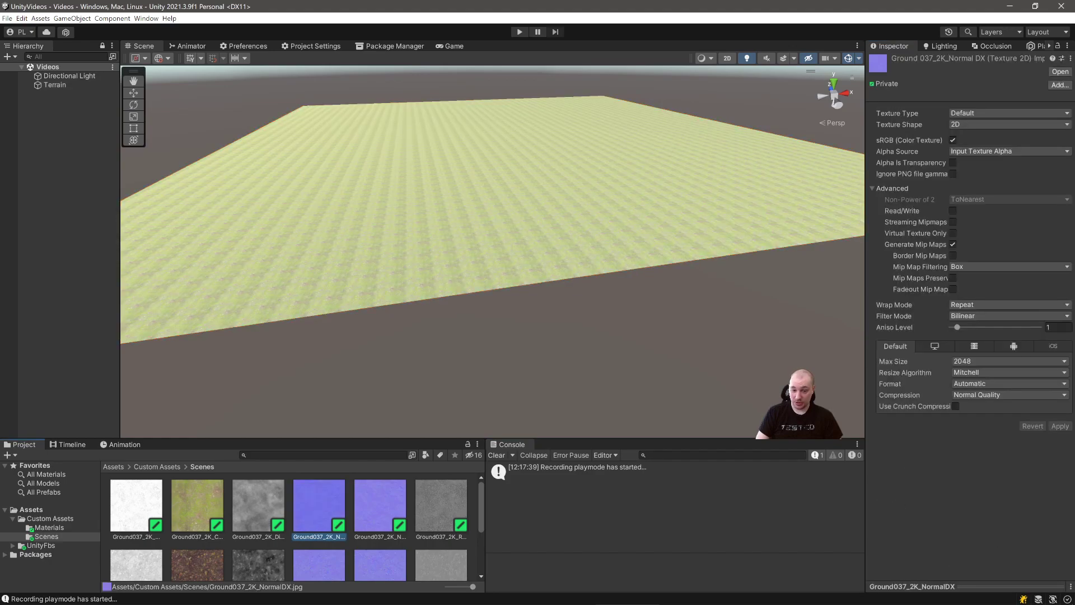
click(1008, 112)
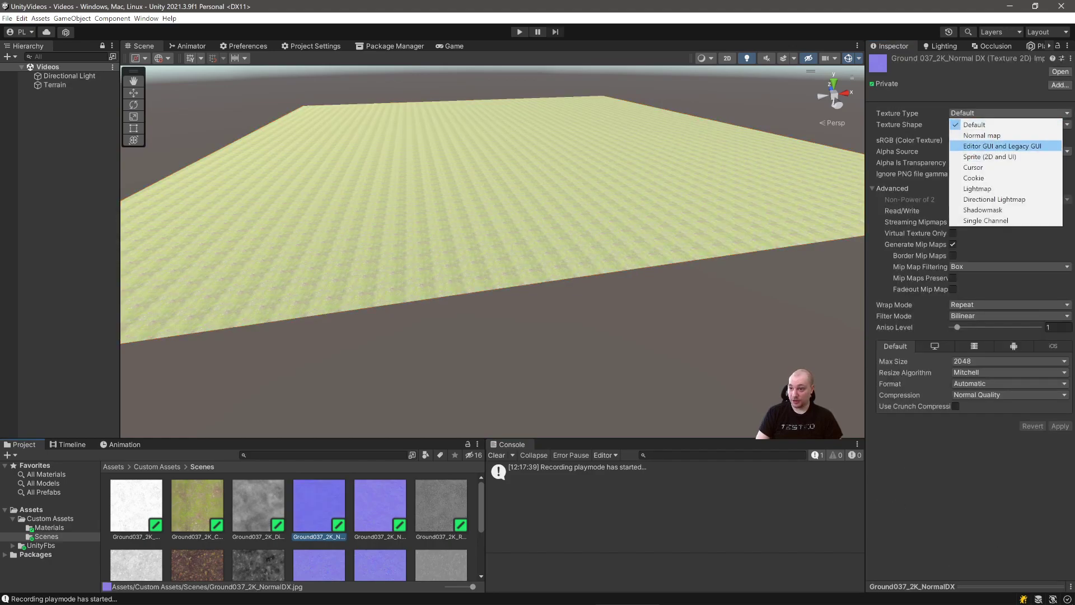
click(985, 135)
click(1060, 404)
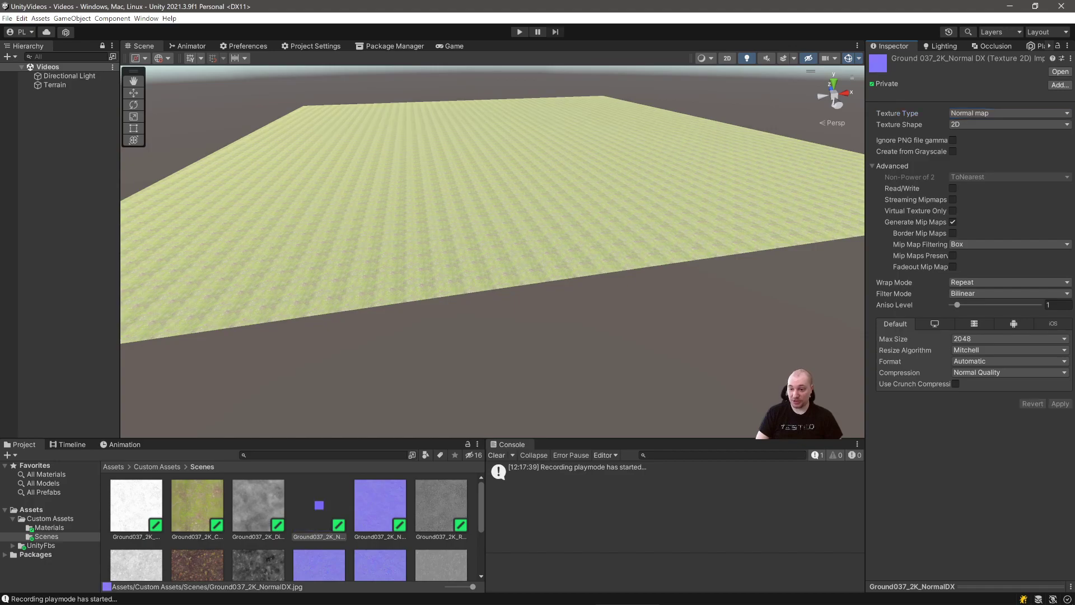
Step: Set the texture type of Ground037_2K_NormalGL and both Ground042 normal textures to Normal map and apply it
scroll(369, 513, down, 3)
ctrl+click(380, 507)
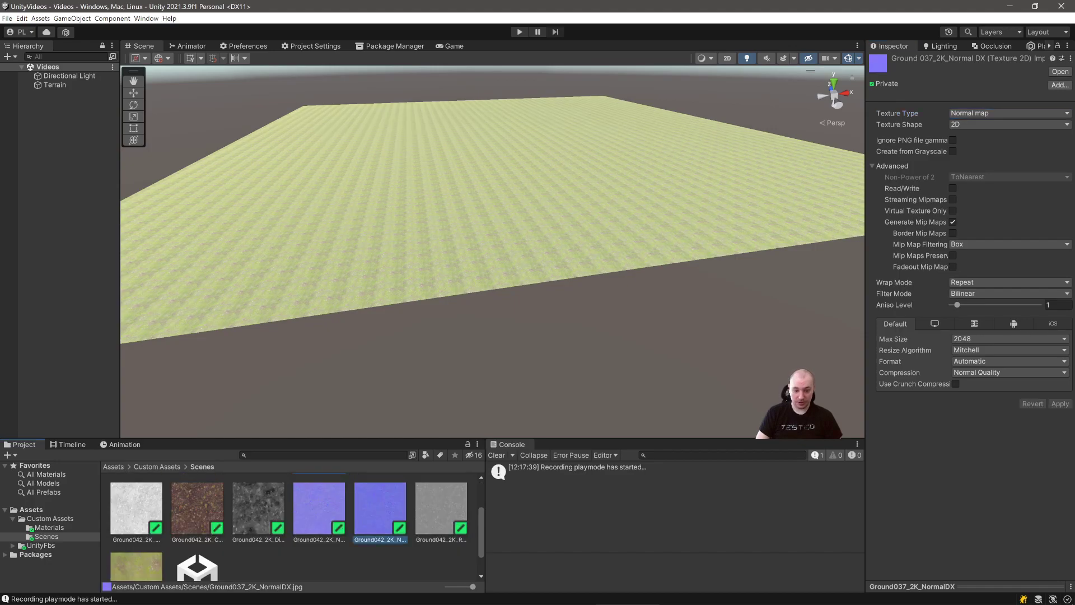
ctrl+click(319, 507)
scroll(358, 507, up, 3)
ctrl+click(380, 506)
click(1009, 106)
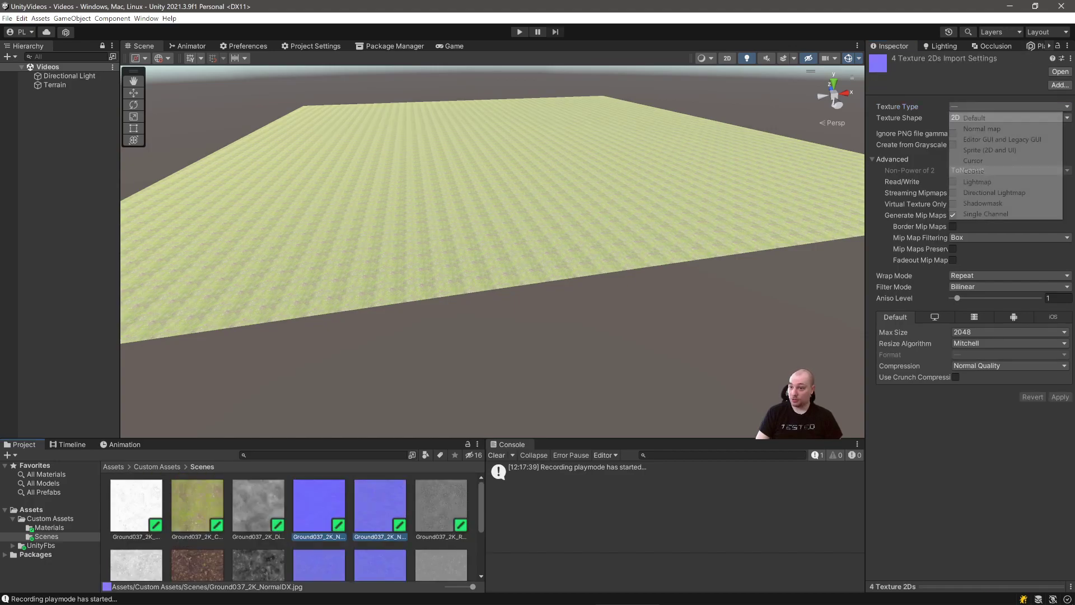
click(997, 129)
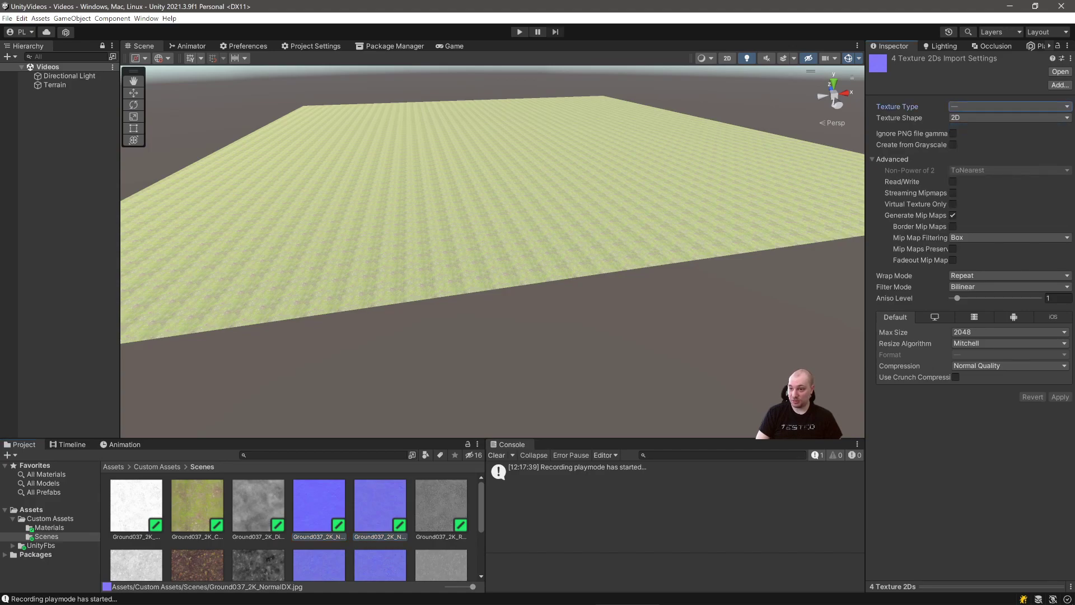
ctrl+click(319, 505)
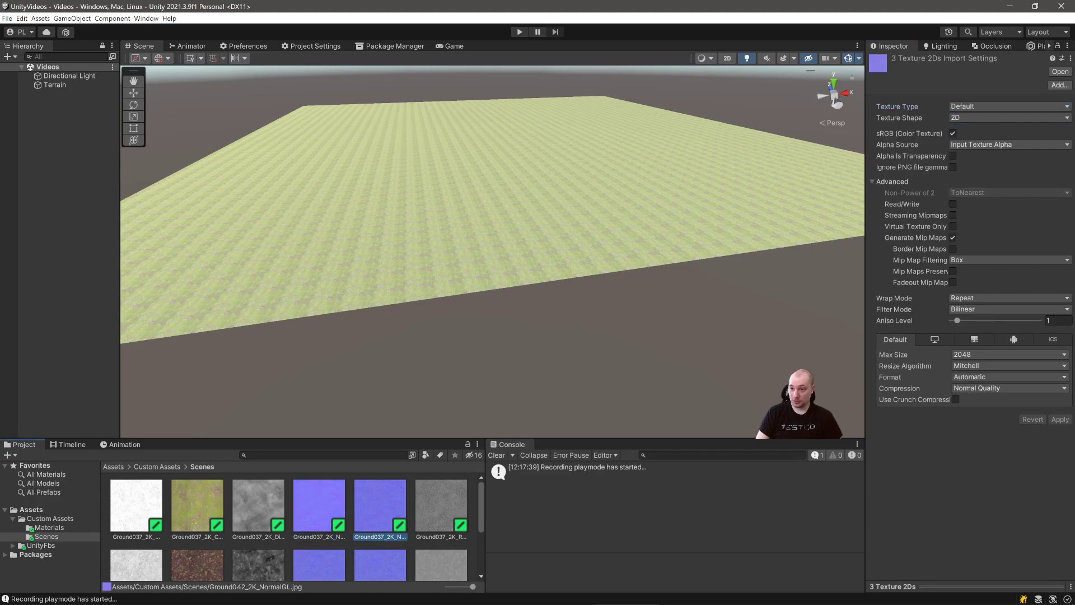
click(1007, 106)
click(977, 124)
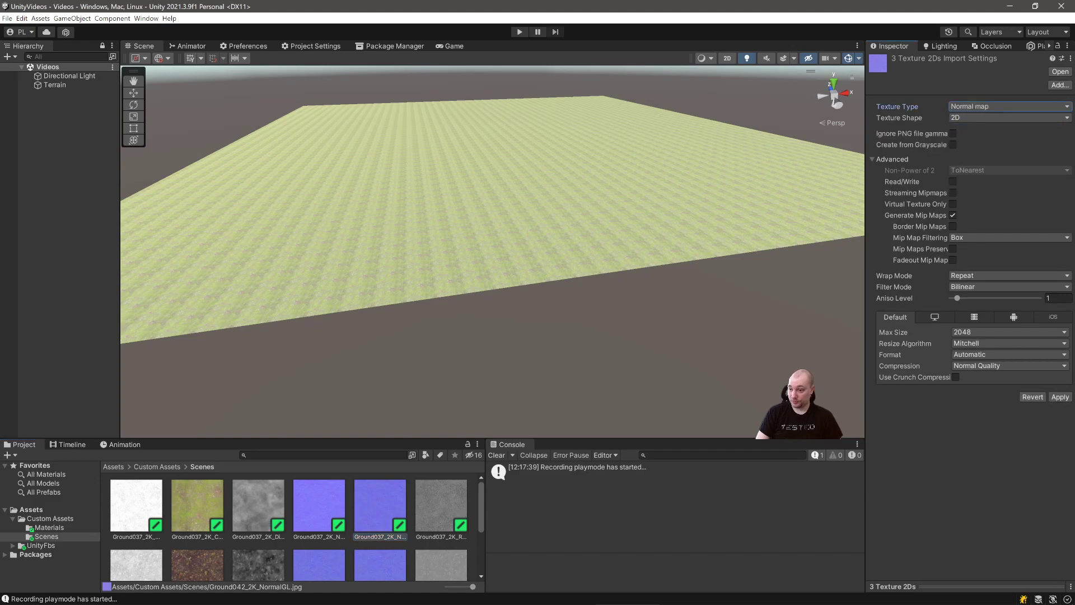
click(1059, 396)
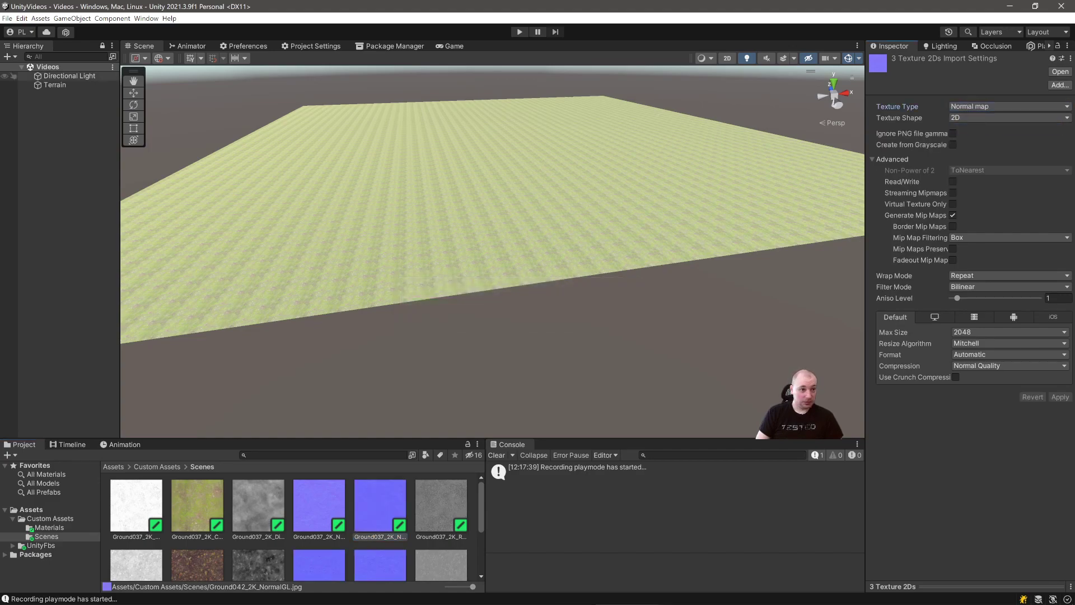
Step: Check the import type of the texture in the layer's normal map and examine the terrain surface up close
click(54, 85)
key(s)
mouse_move(493, 241)
right_down()
mouse_move(521, 257)
mouse_move(490, 260)
right_up()
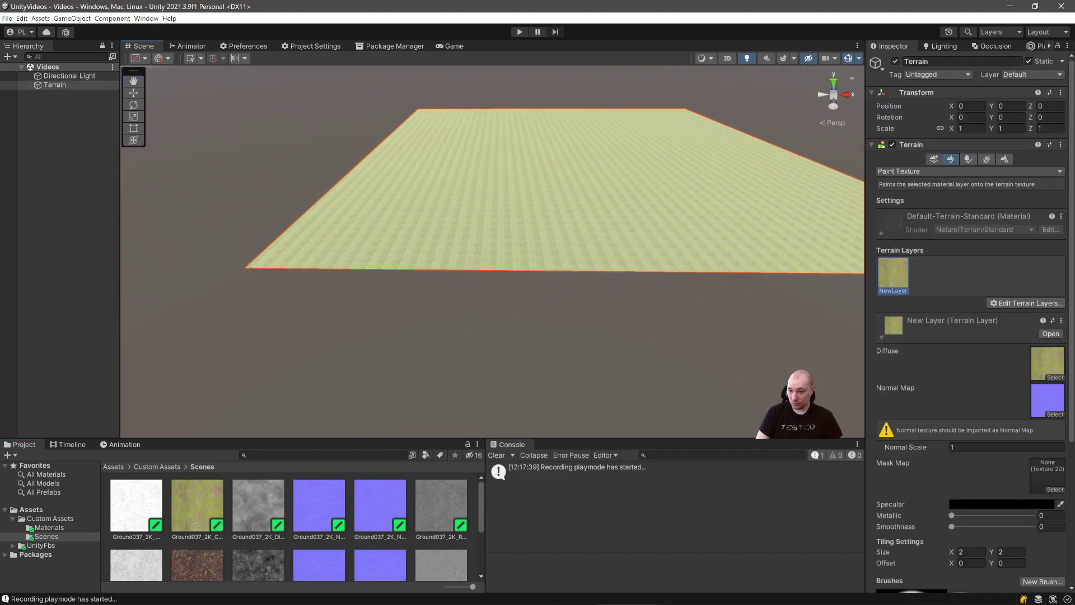
click(1046, 399)
click(319, 507)
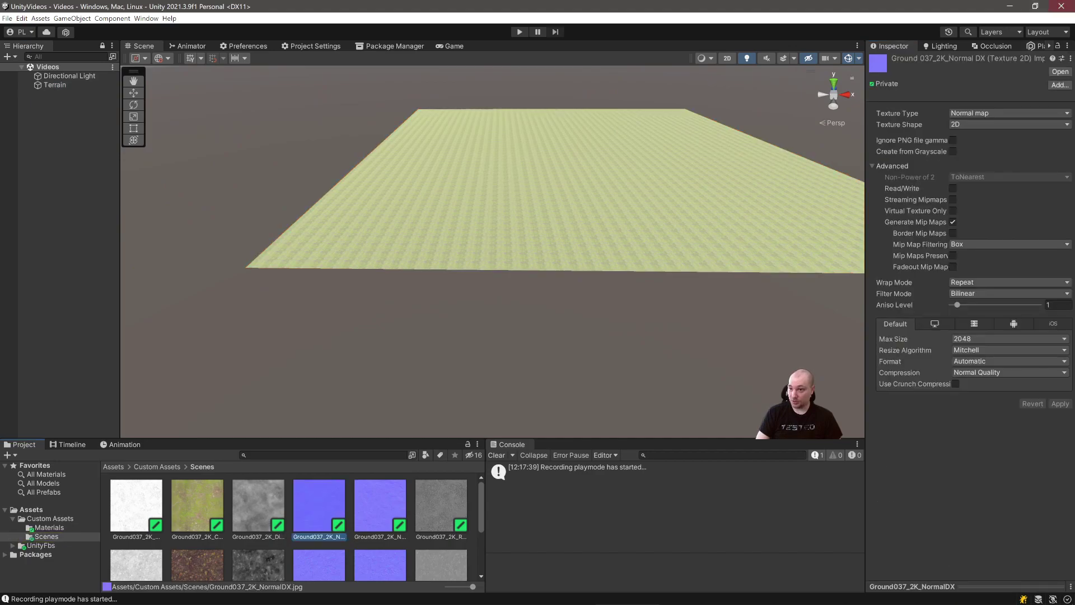
click(55, 85)
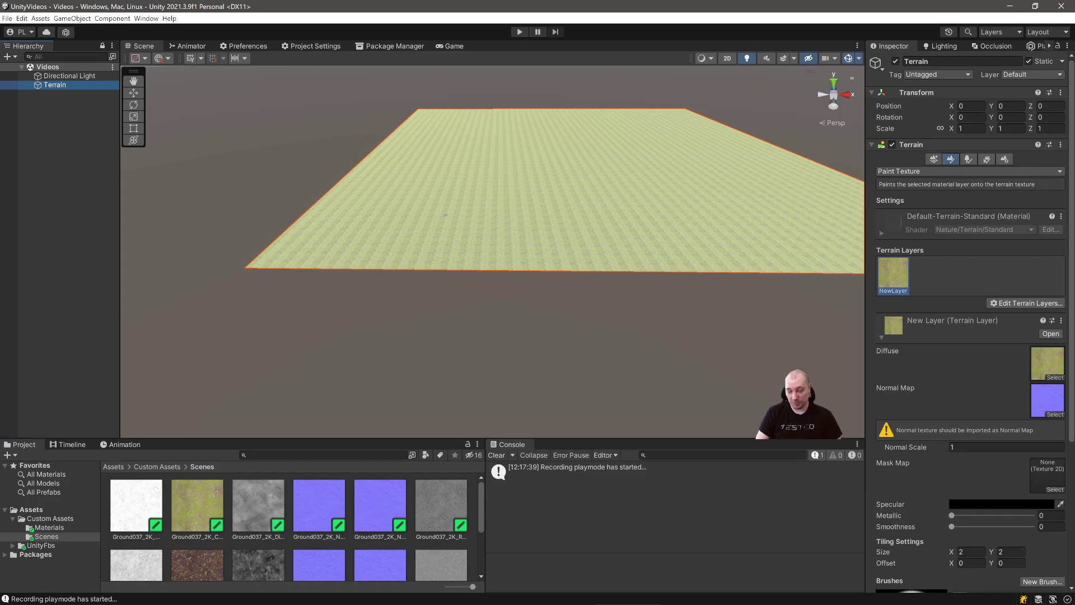
right_drag(493, 252, 622, 252)
key(w)
key(s)
key(w)
click(1054, 415)
click(781, 283)
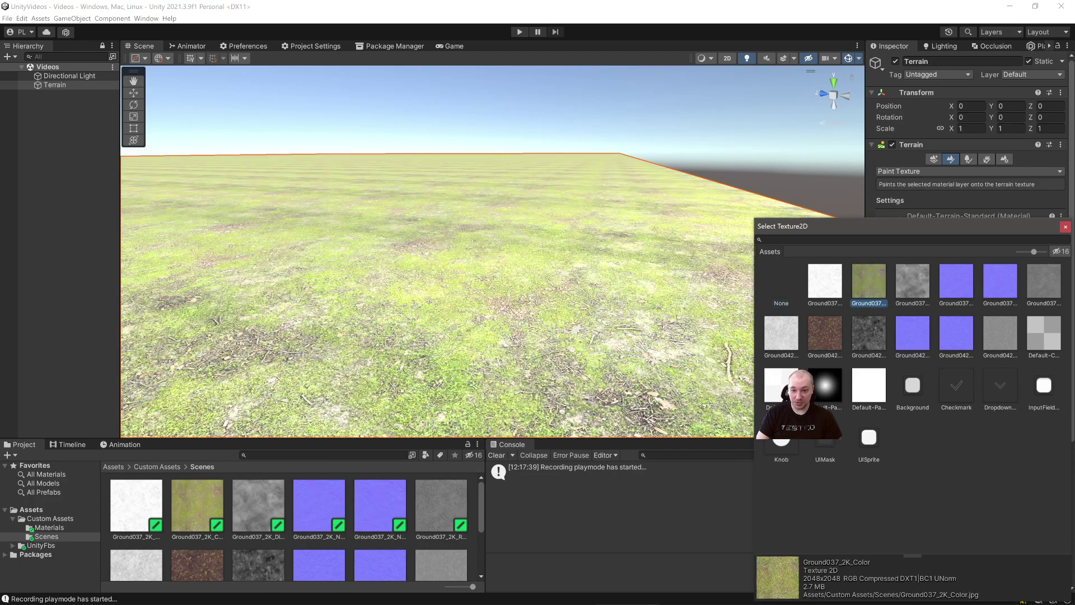
click(868, 280)
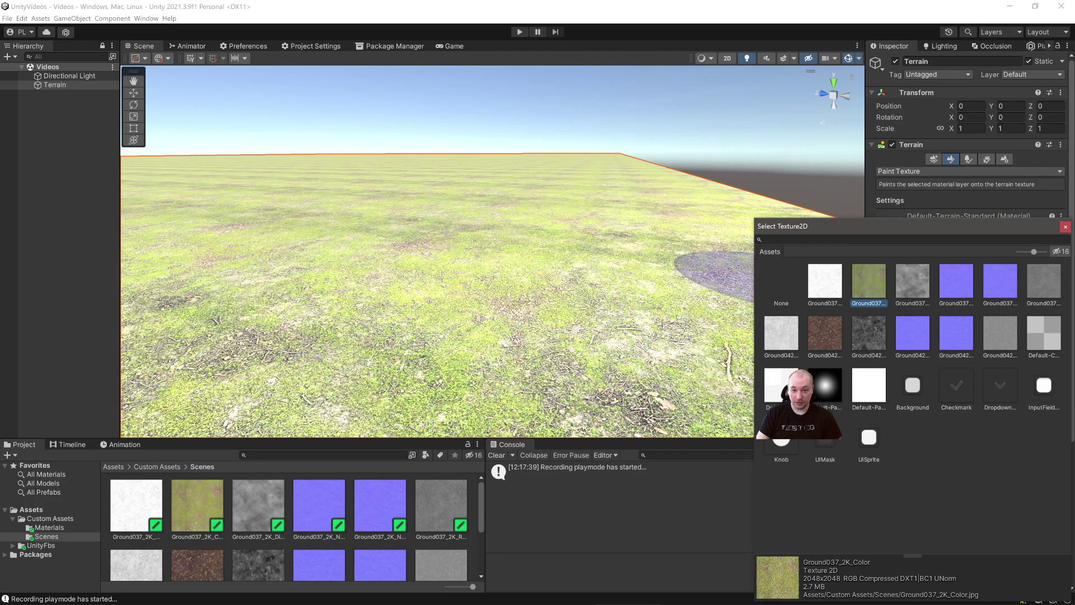
click(1065, 226)
Step: Clear the grassy layer's normal map and reassign Ground037_2K_NormalDX to compare the terrain with and without it
right_drag(792, 276, 482, 252)
scroll(547, 257, down, 5)
right_drag(549, 224, 655, 188)
click(1054, 414)
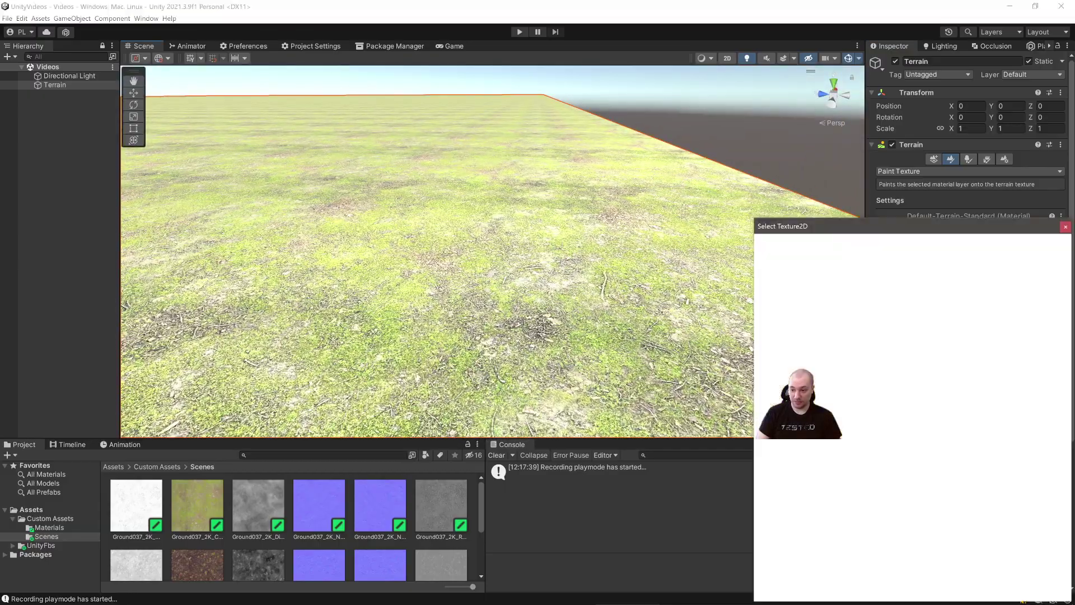
click(956, 281)
click(781, 281)
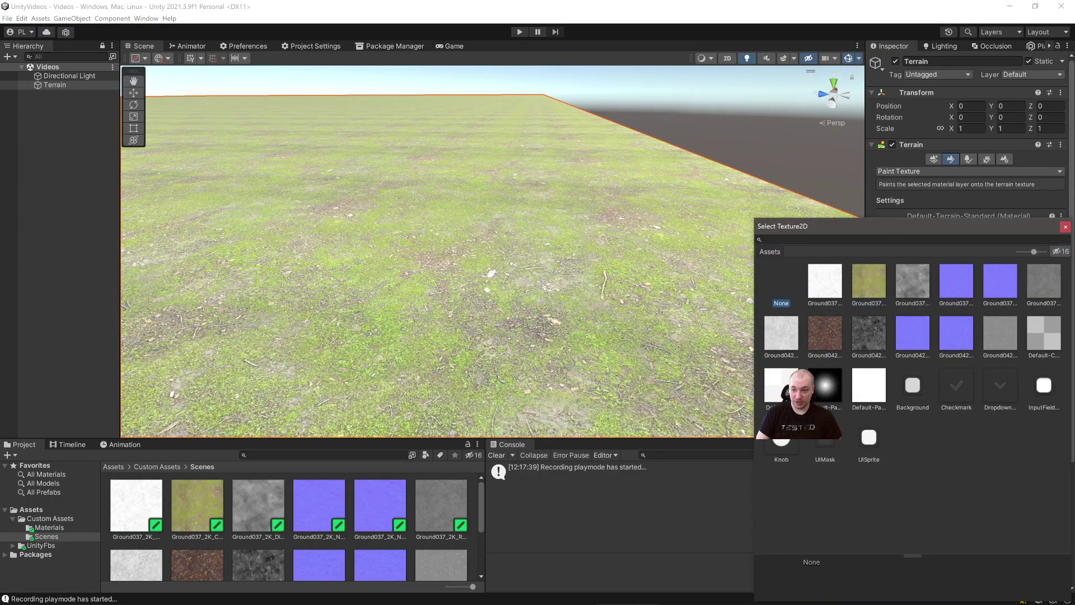
click(956, 281)
Step: Switch the layer's normal map between None and Ground037_2K_NormalDX up close to the ground, ending on Ground037_2K_NormalDX
mouse_move(571, 283)
right_down()
mouse_move(576, 314)
mouse_move(580, 285)
right_up()
click(1055, 414)
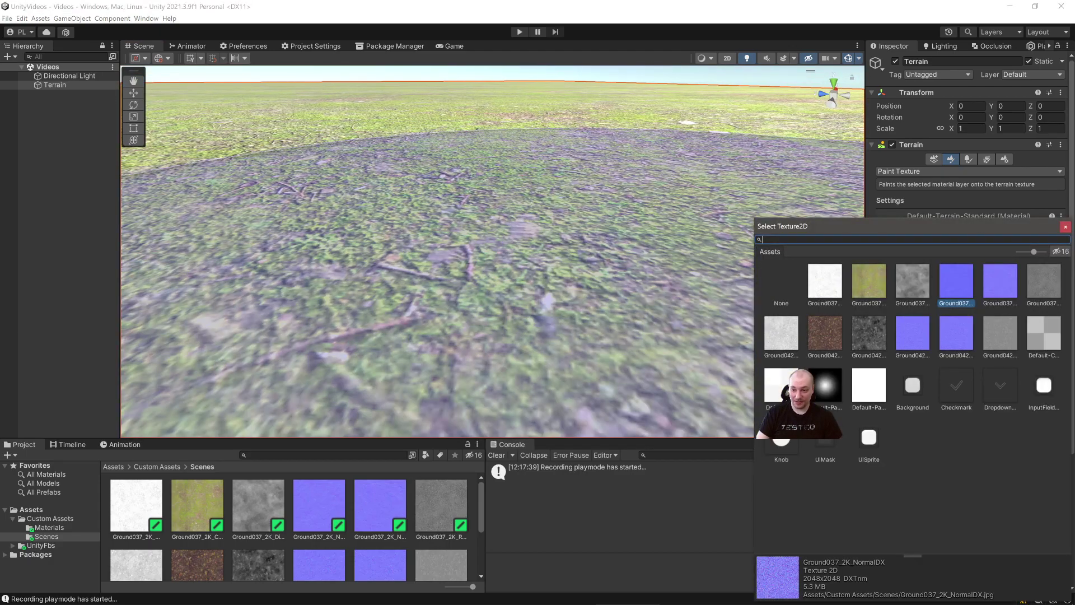
click(781, 282)
click(956, 281)
click(781, 282)
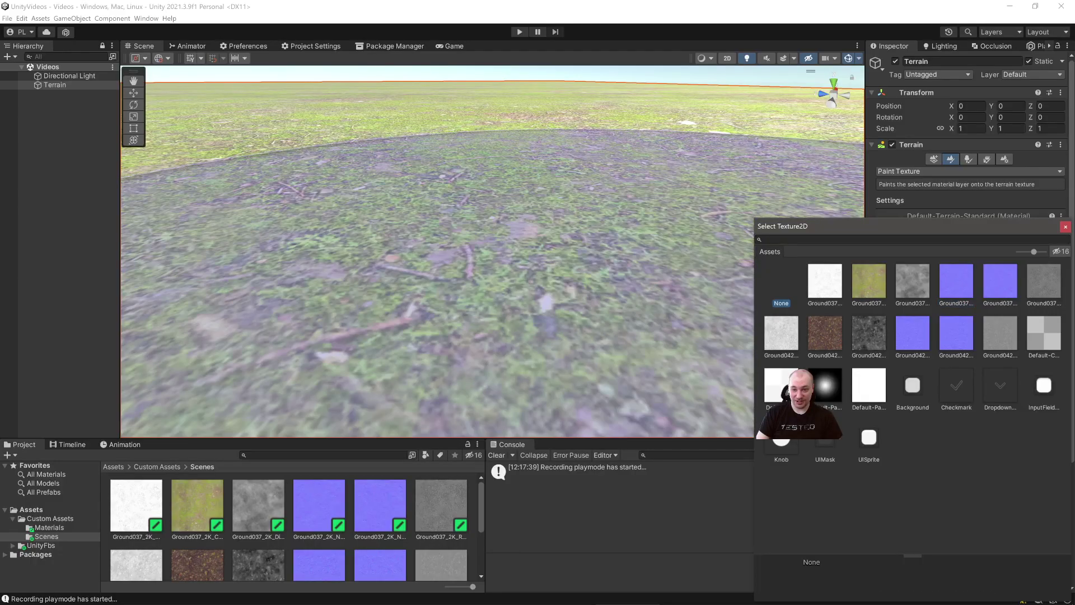
click(956, 281)
Step: Compare the NormalDX and NormalGL variants on the layer and assign Ground037_2K_NormalGL as its normal map
right_drag(521, 134, 520, 72)
key(s)
key(w)
click(1055, 414)
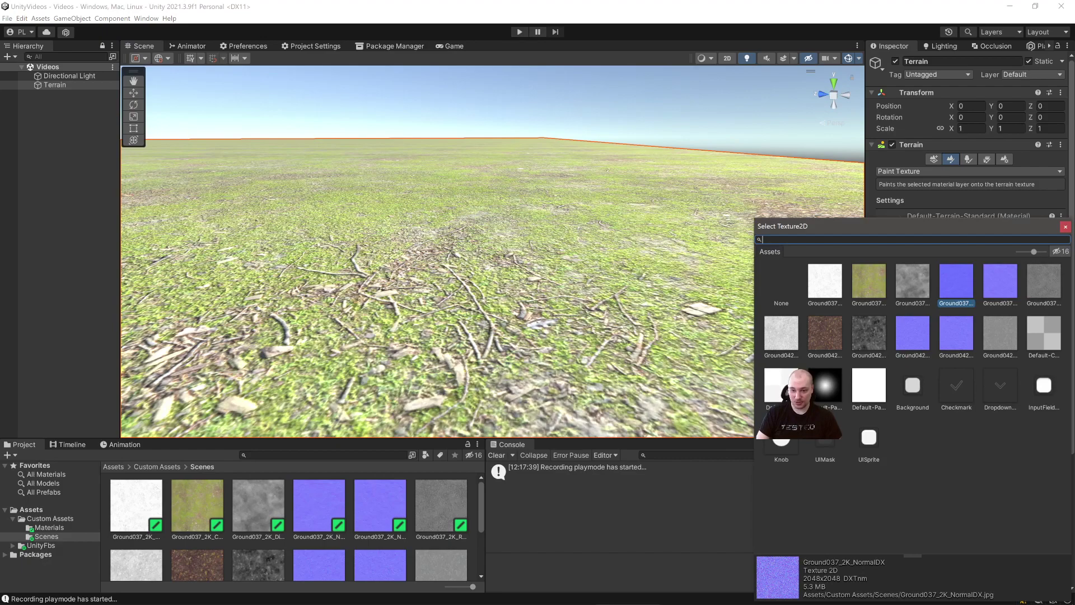
click(1000, 281)
click(956, 282)
click(1000, 282)
click(956, 281)
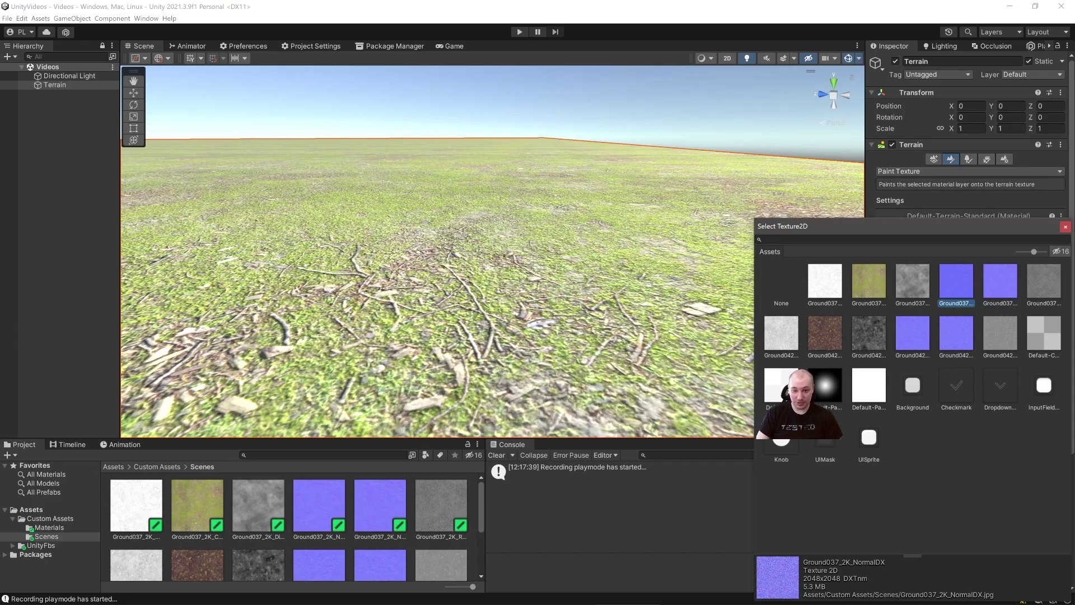
click(1000, 282)
click(1065, 227)
Step: Compare Normal Scale values of 1 and 2 on the grassy layer and set it to 2
key(s)
right_drag(493, 251, 493, 191)
key(w)
key(w)
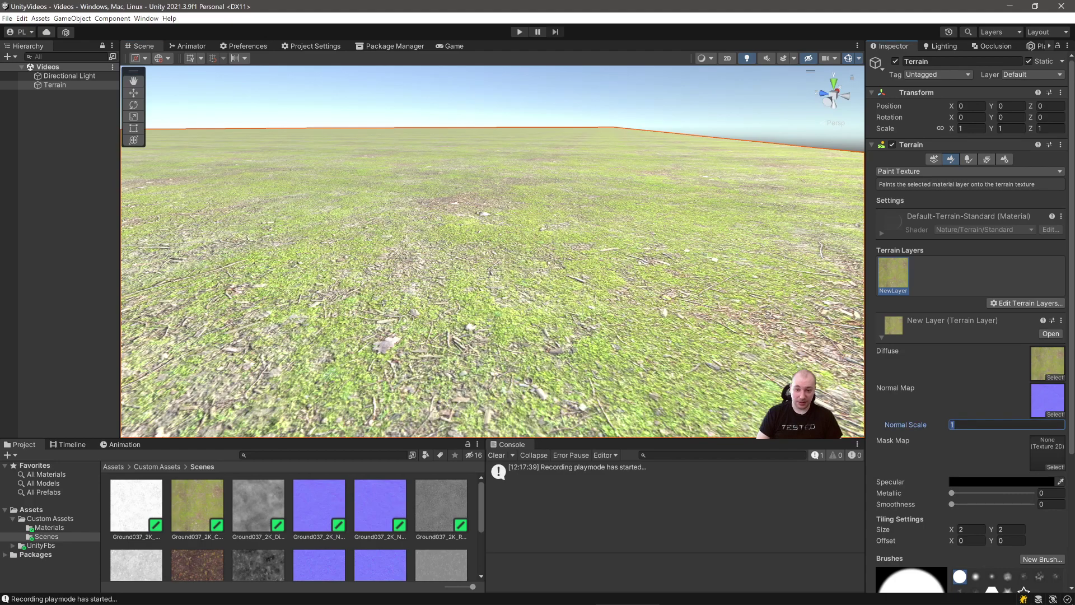
text(2)
key(BackSpace)
text(1)
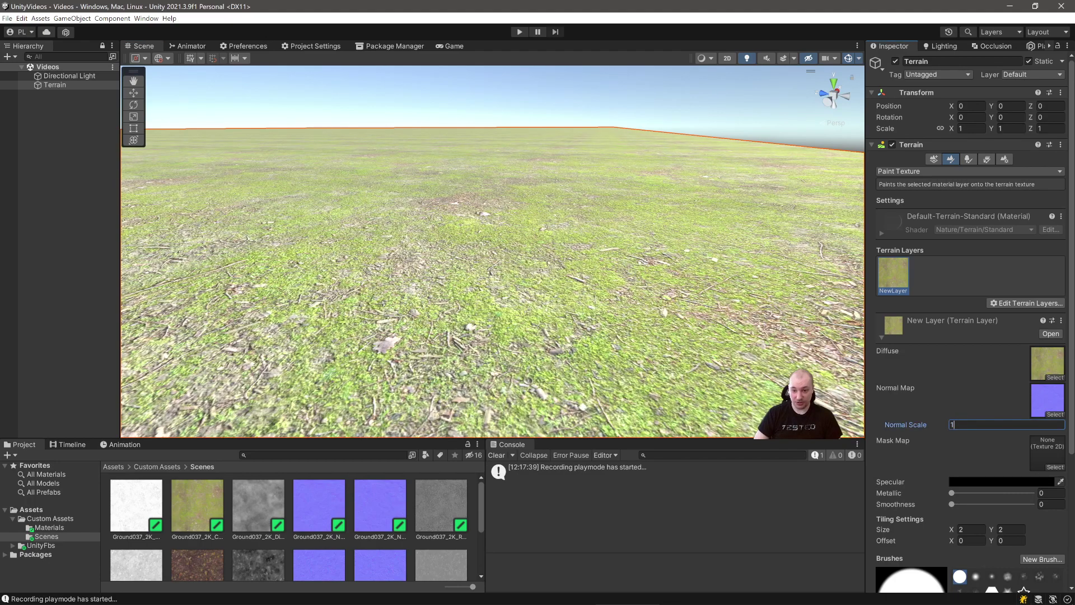
key(BackSpace)
text(1)
key(BackSpace)
text(2)
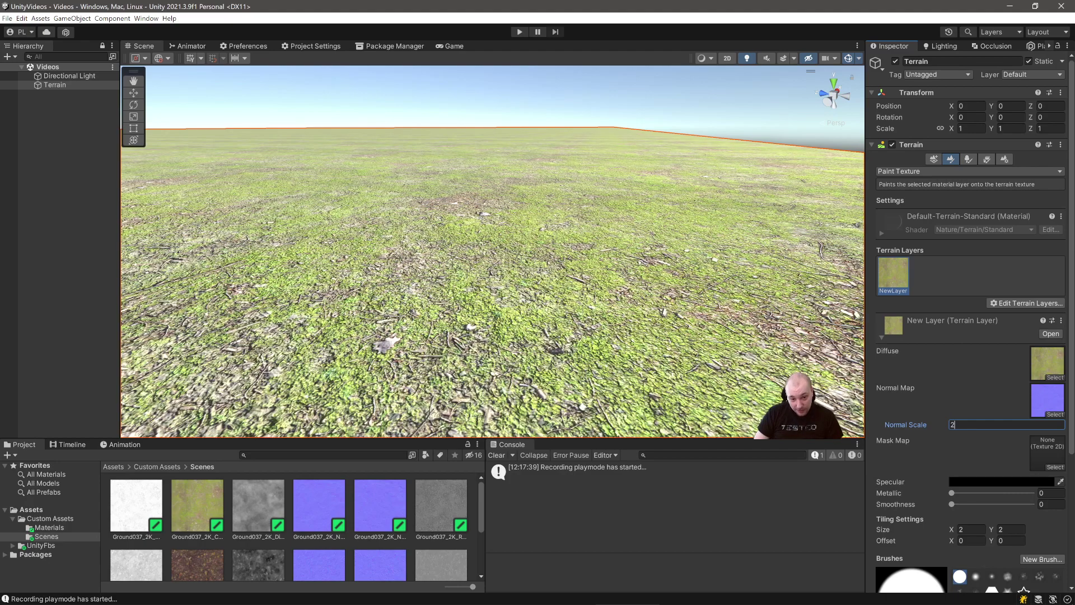
Step: Try a Normal Scale of 1.5 on the grassy layer and set it back to 2
key(BackSpace)
text(2)
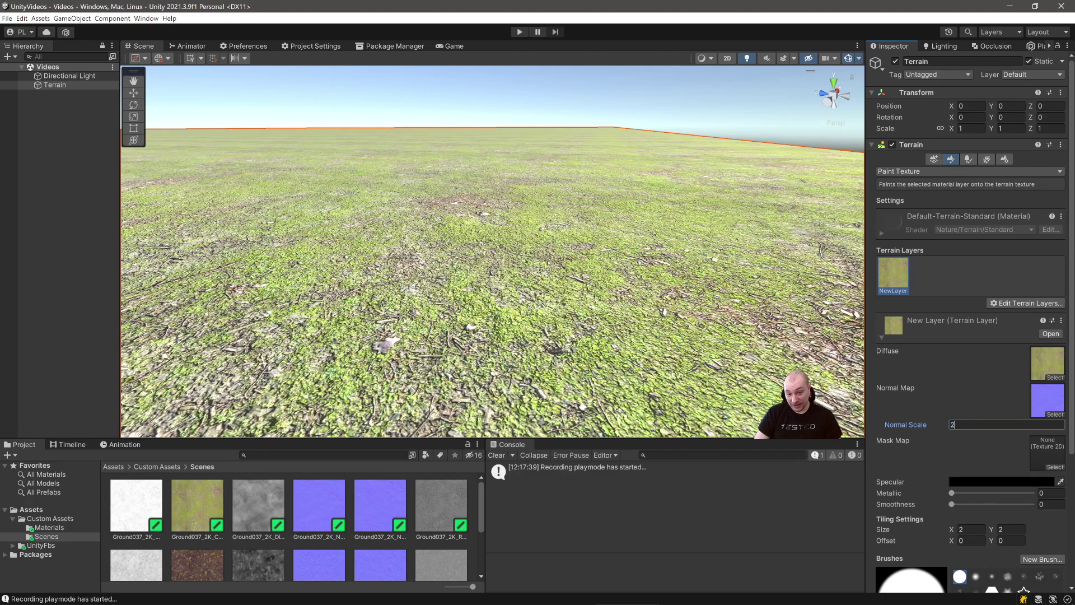
key(BackSpace)
text(1.5)
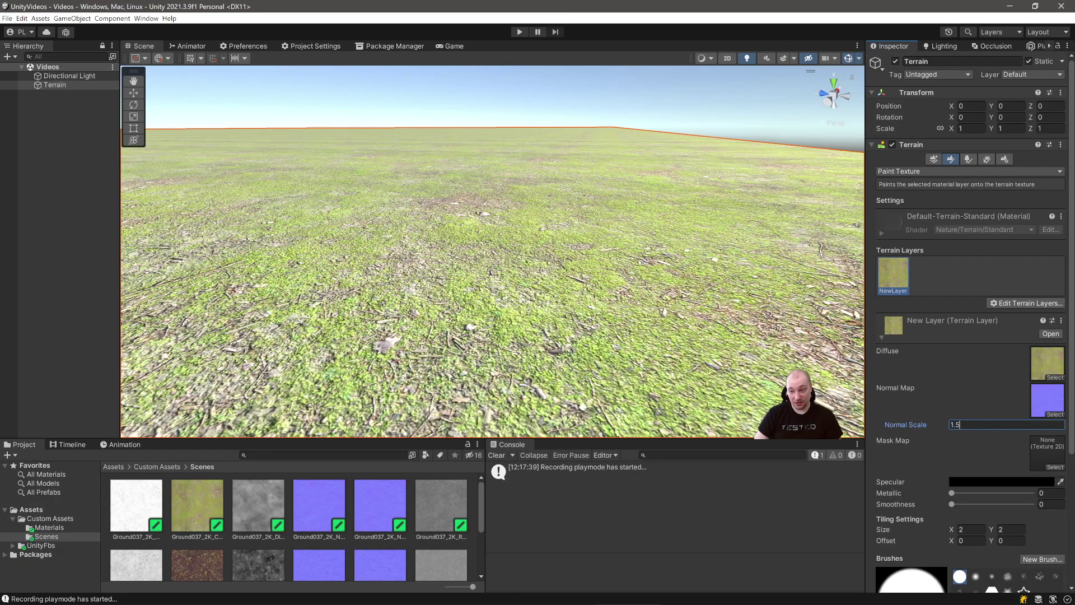
key(BackSpace)
key(BackSpace)
text(.5)
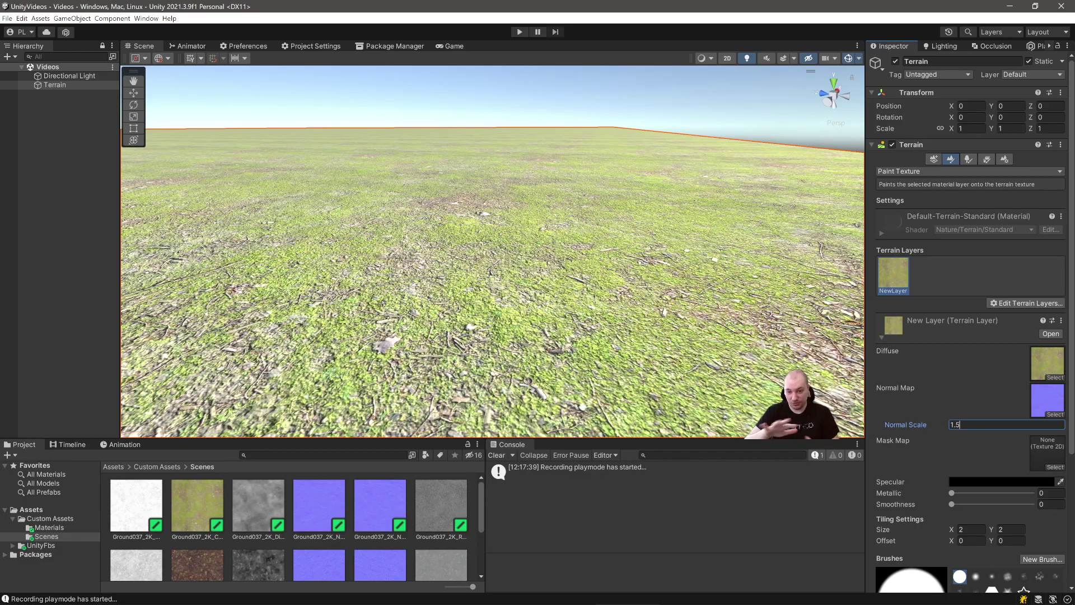
key(BackSpace)
key(BackSpace)
key(BackSpace)
text(2)
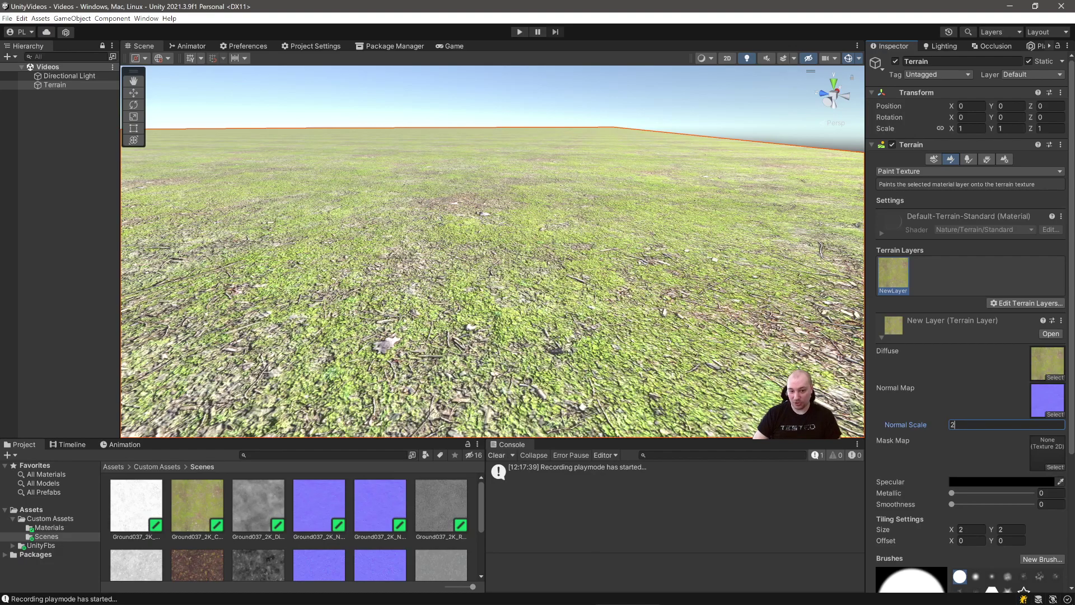
Step: Try an intensity of 2 on the Directional Light and lower it to 0.5
click(69, 76)
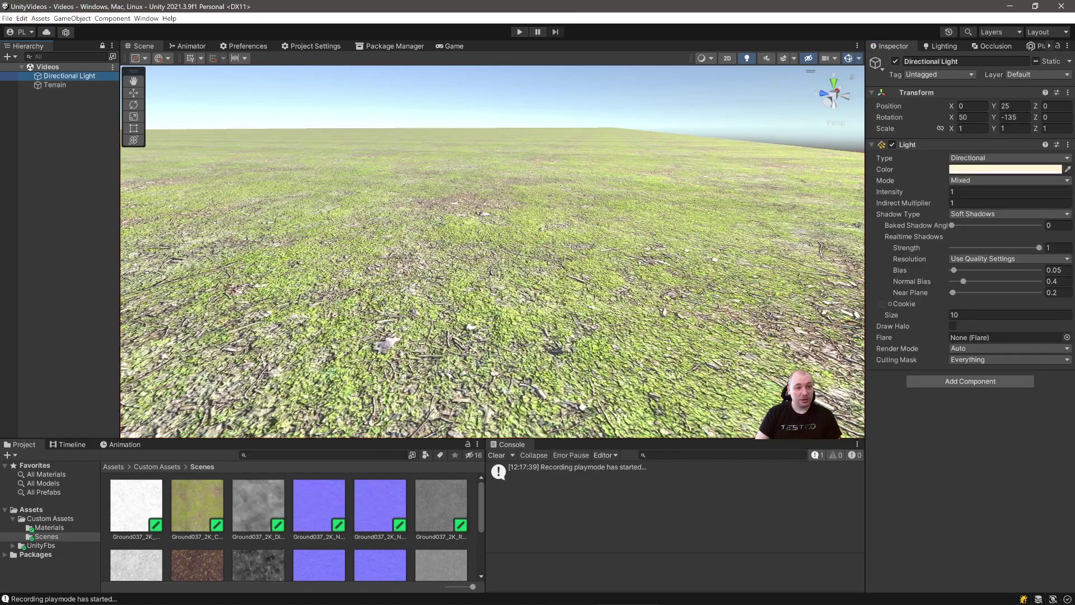
click(988, 192)
text(2)
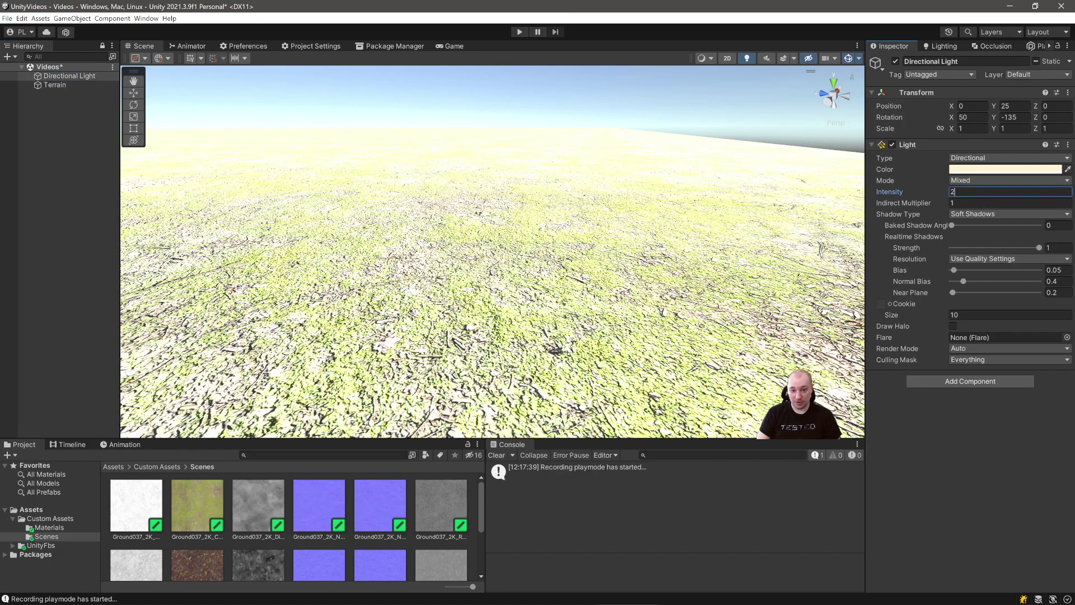
key(BackSpace)
text(.5)
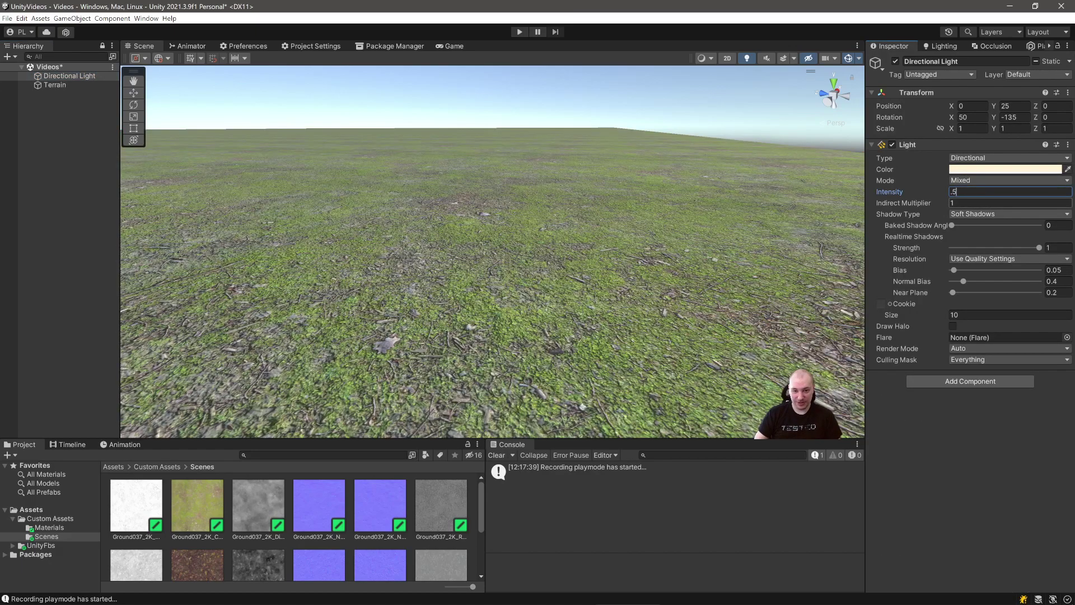
click(62, 168)
Step: Switch the terrain layer's Normal Scale to 1 and back to 2 under the dimmed light
click(55, 85)
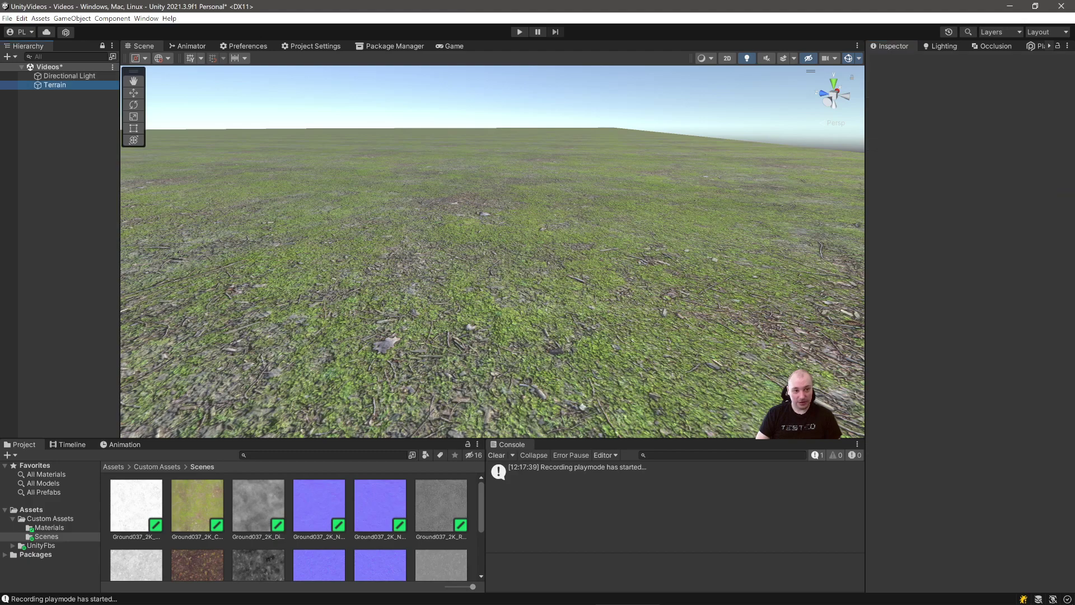
click(985, 424)
text(1)
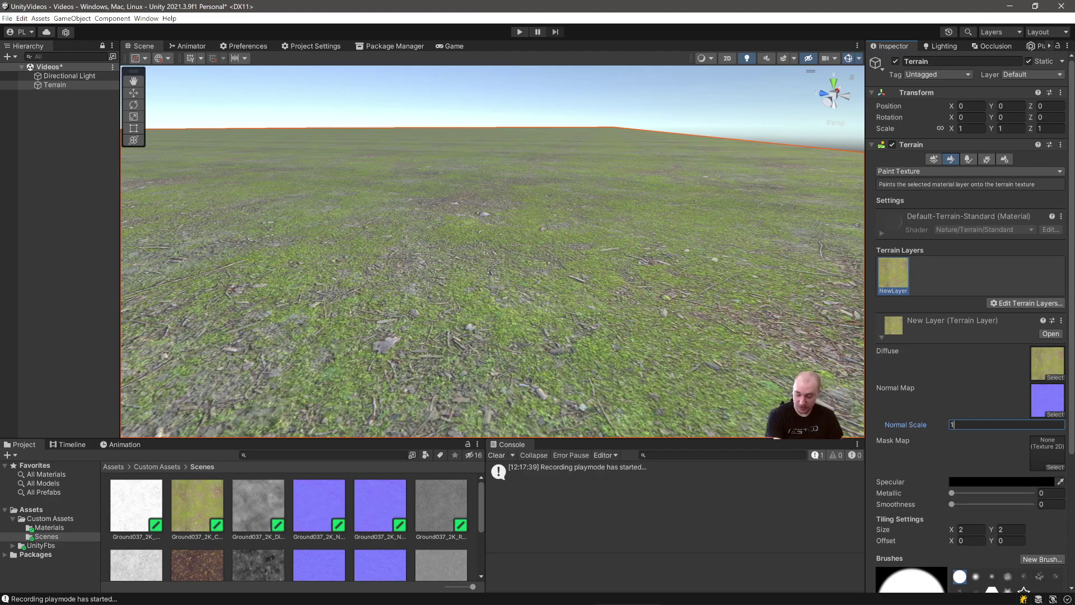
key(BackSpace)
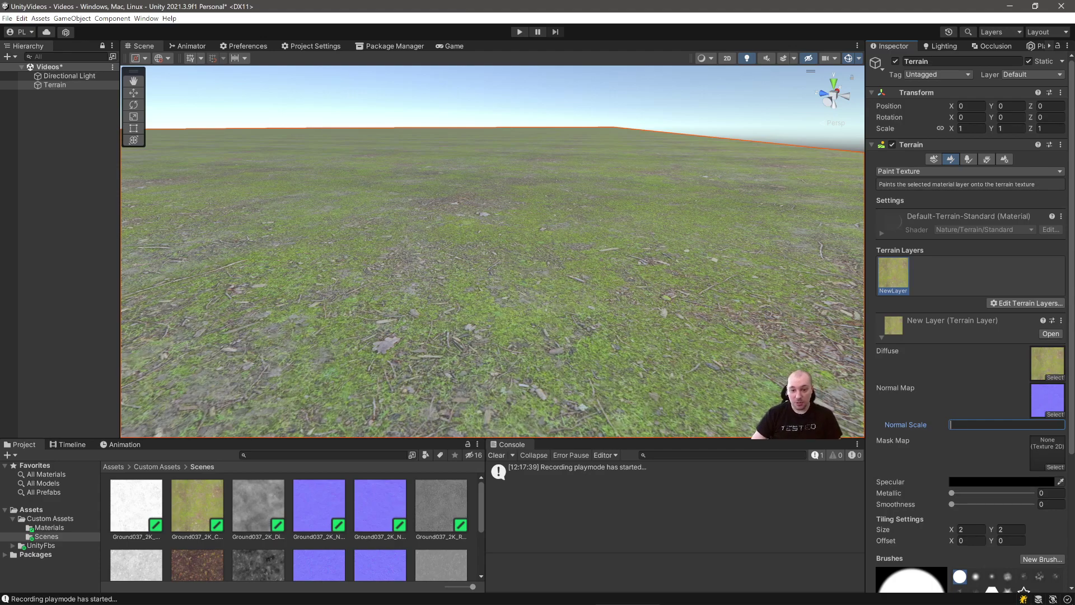
text(2)
Step: Look over the dimly lit terrain and set the Directional Light's intensity to 1
right_click(934, 2)
right_drag(499, 252, 486, 204)
key(w)
key(w)
key(s)
key(w)
key(a)
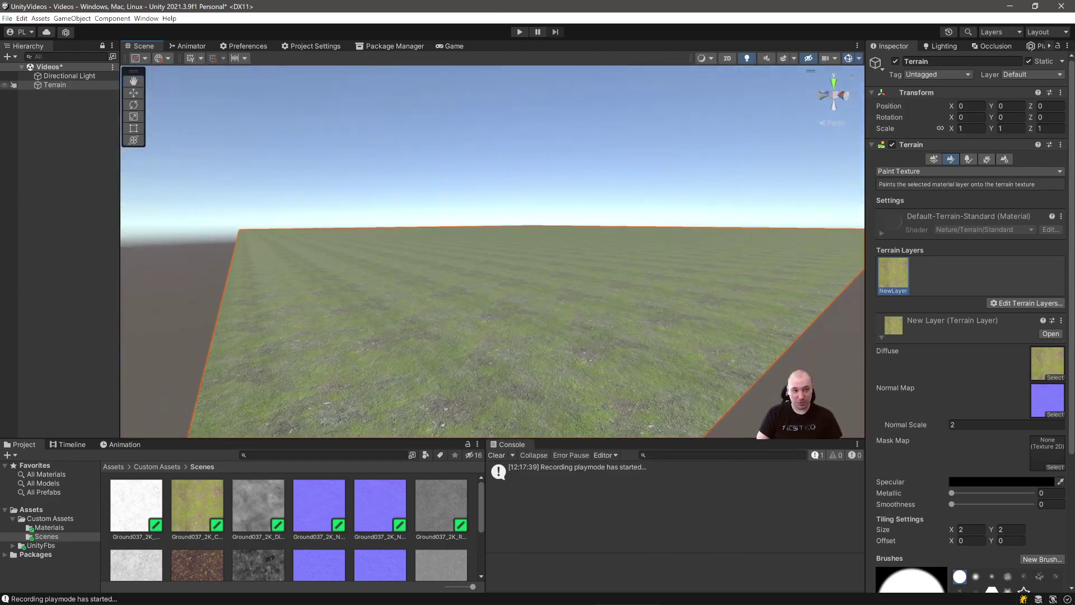
click(69, 76)
click(985, 192)
text(1)
Step: Select the terrain, try a Smoothness of 1 on the grassy layer, and reset it to 0
mouse_move(520, 246)
right_down()
mouse_move(504, 266)
mouse_move(559, 313)
mouse_move(593, 297)
mouse_move(522, 333)
right_up()
key(w)
click(594, 297)
key(s)
right_drag(486, 298, 493, 294)
mouse_move(392, 257)
right_down()
mouse_move(420, 269)
mouse_move(434, 252)
mouse_move(439, 188)
right_up()
key(w)
mouse_move(951, 493)
mouse_down()
mouse_move(1033, 493)
mouse_move(950, 493)
mouse_up()
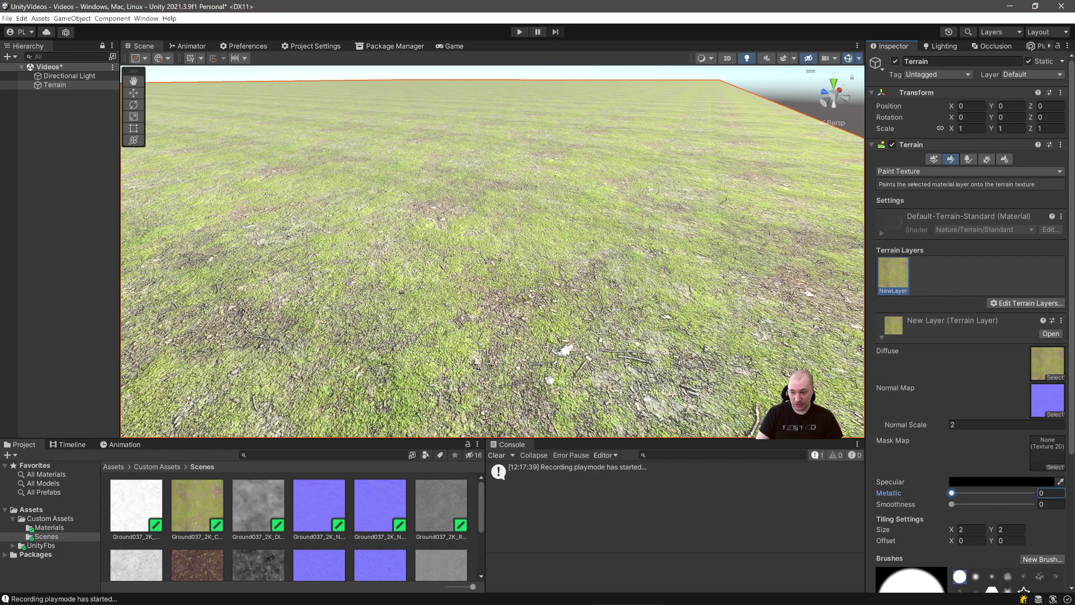
key(Tab)
text(1)
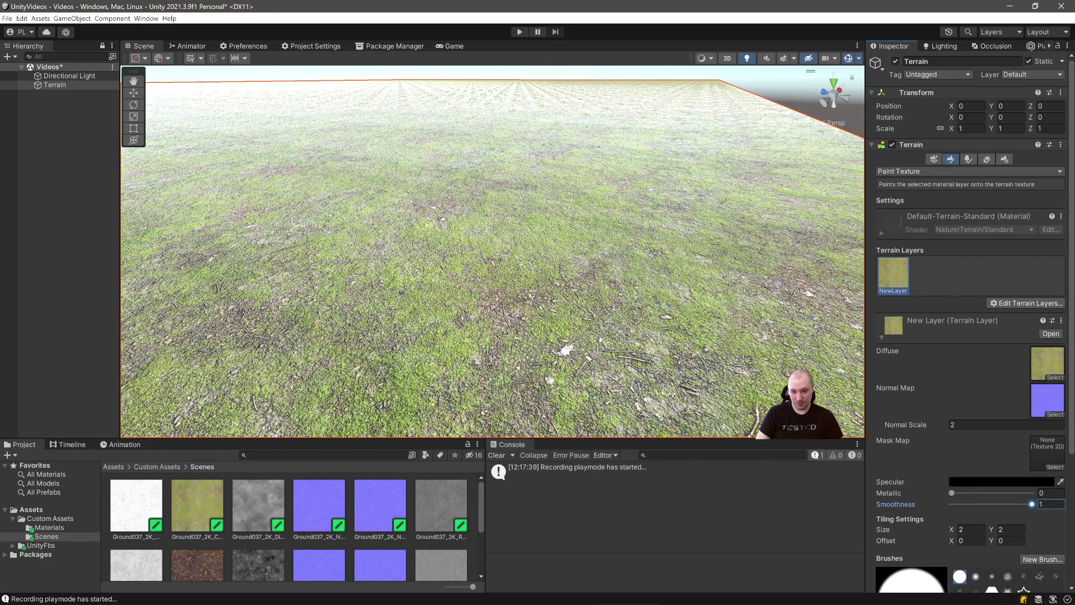
mouse_move(1031, 504)
mouse_down()
mouse_move(950, 504)
mouse_move(1032, 504)
mouse_up()
drag(1033, 504, 950, 504)
Step: Try Smoothness 1 and Metallic 0.344 on the layer, check its Specular color, and reset both values to 0
right_drag(624, 200, 424, 211)
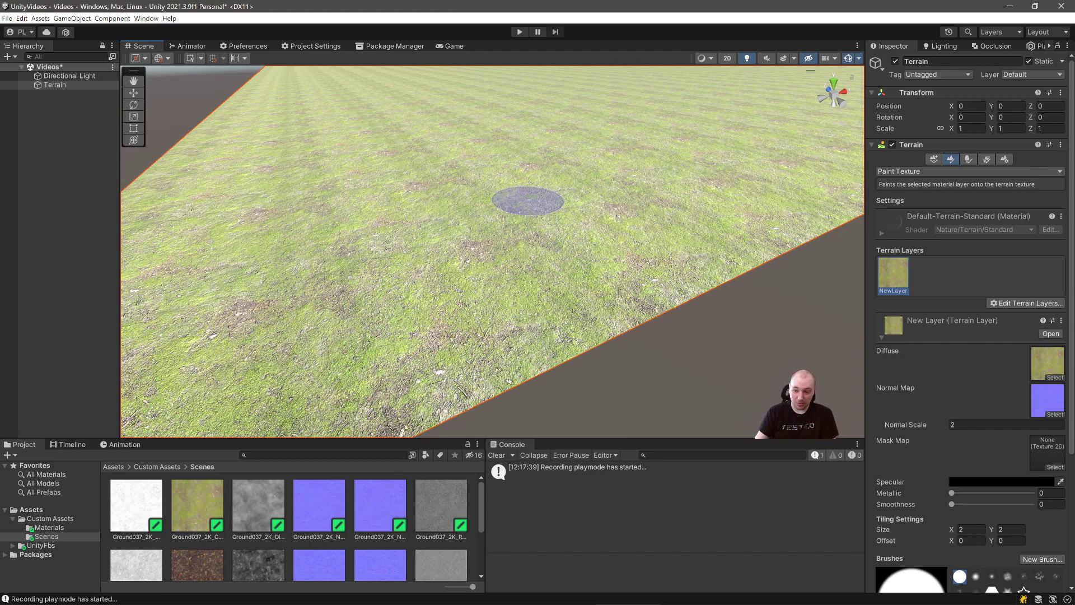
drag(951, 504, 1032, 504)
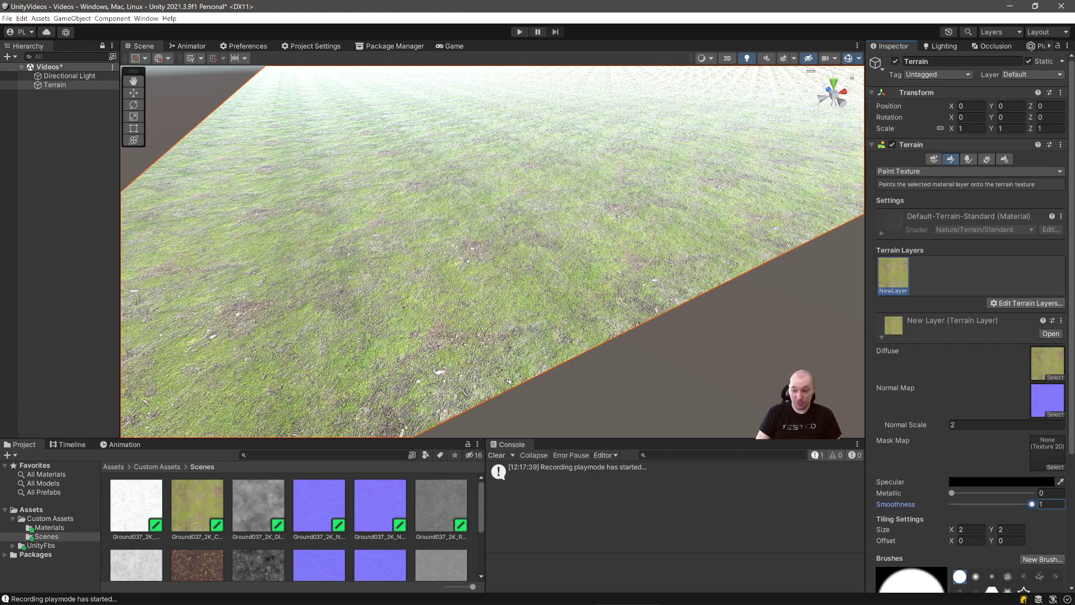
drag(951, 492, 979, 492)
click(990, 482)
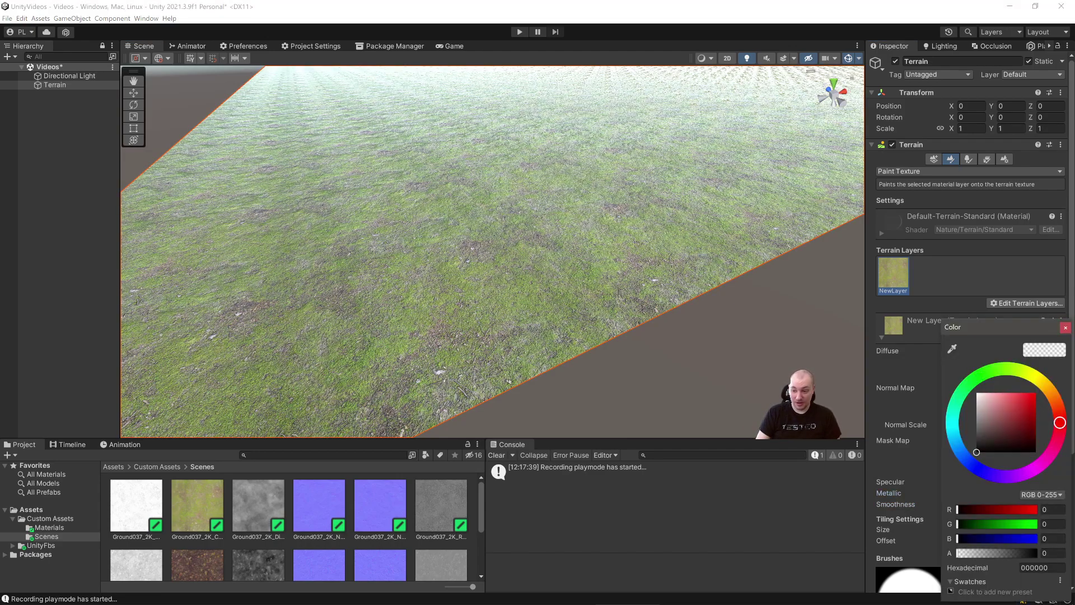
click(1065, 327)
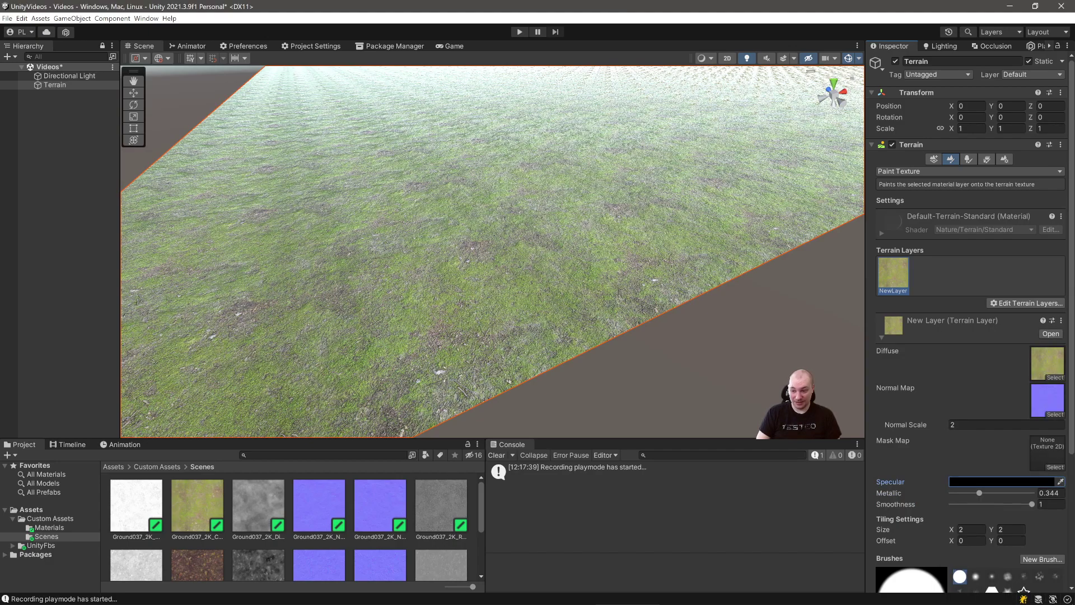
drag(979, 493, 950, 493)
drag(1031, 504, 950, 503)
Step: Examine the repeating texture pattern across the terrain from several distances and angles
right_drag(442, 181, 467, 180)
key(a)
mouse_move(504, 179)
alt+mouse_down()
mouse_move(465, 134)
mouse_move(483, 176)
alt+mouse_up()
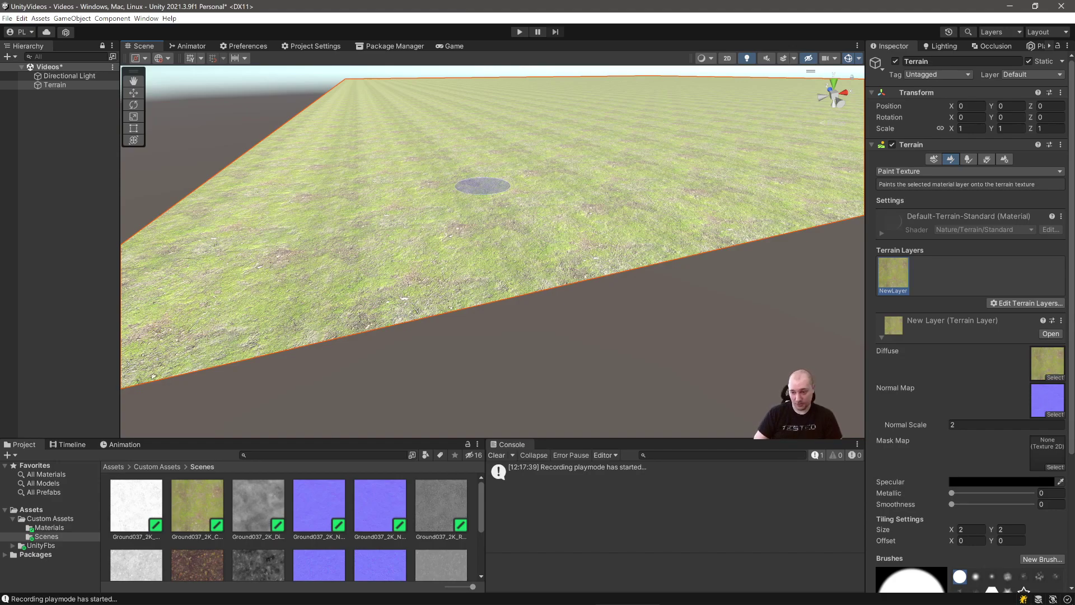
key(s)
right_drag(369, 140, 453, 193)
key(w)
key(a)
alt+drag(414, 221, 403, 216)
scroll(969, 336, down, 4)
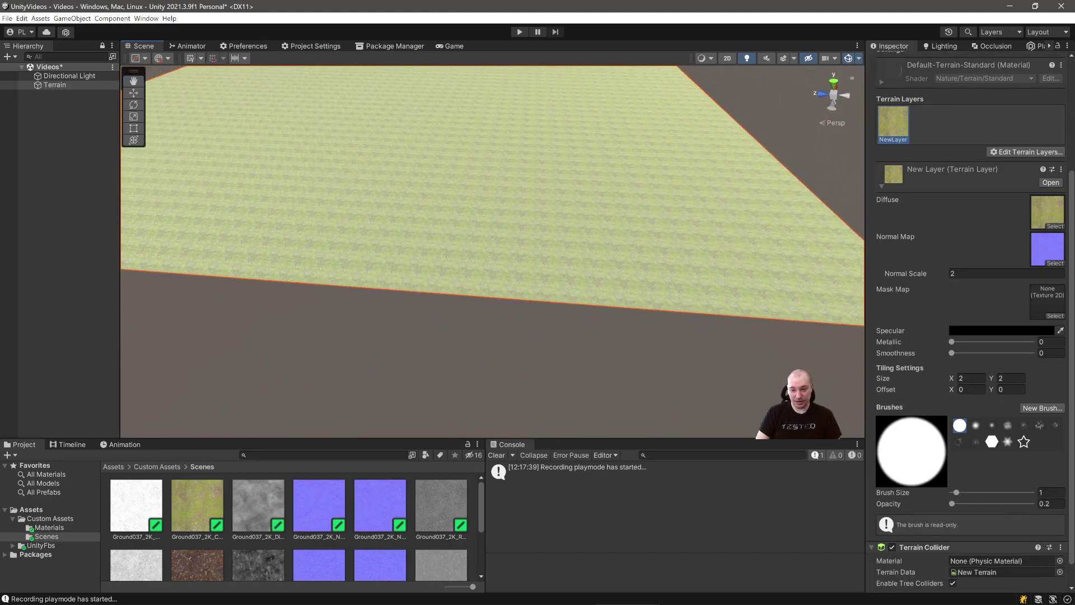
right_drag(677, 300, 828, 291)
key(w)
key(a)
alt+drag(829, 291, 784, 291)
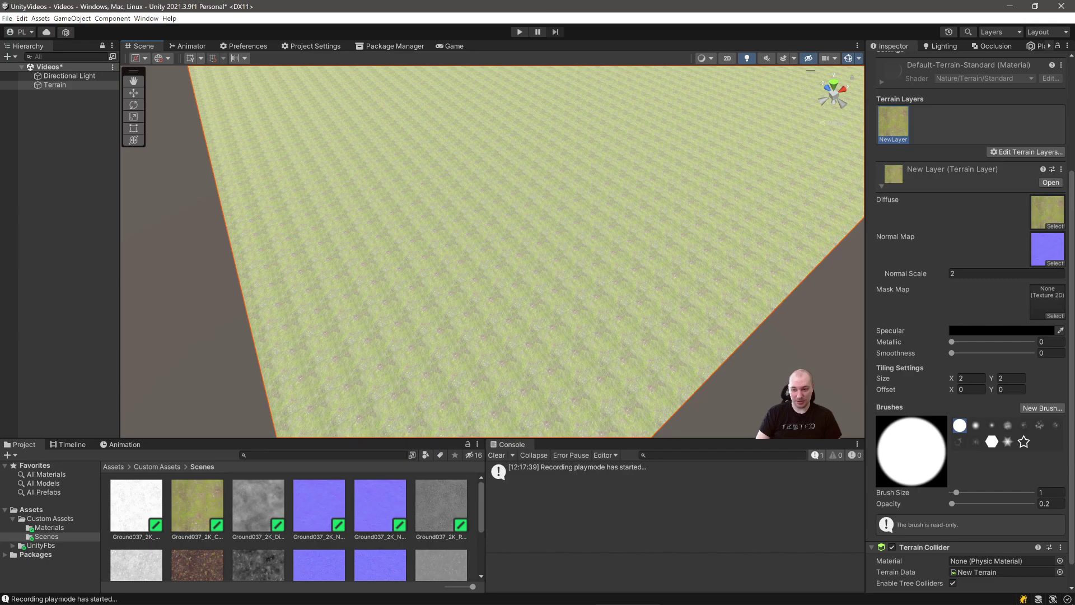
Step: Set the grassy layer's tiling size to 10 in both X and Y
mouse_move(894, 289)
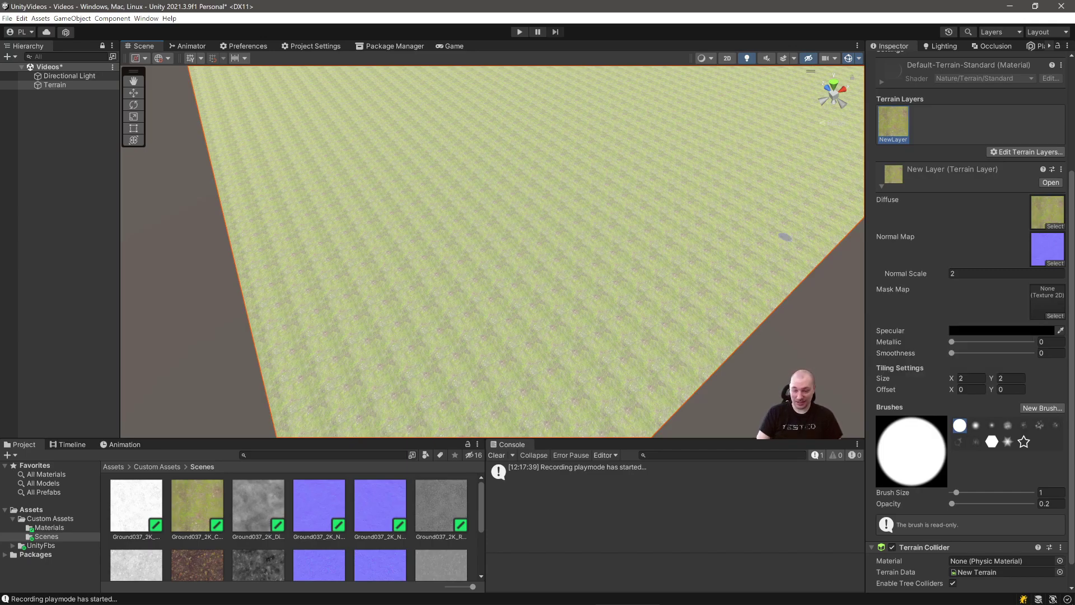
right_drag(492, 247, 392, 241)
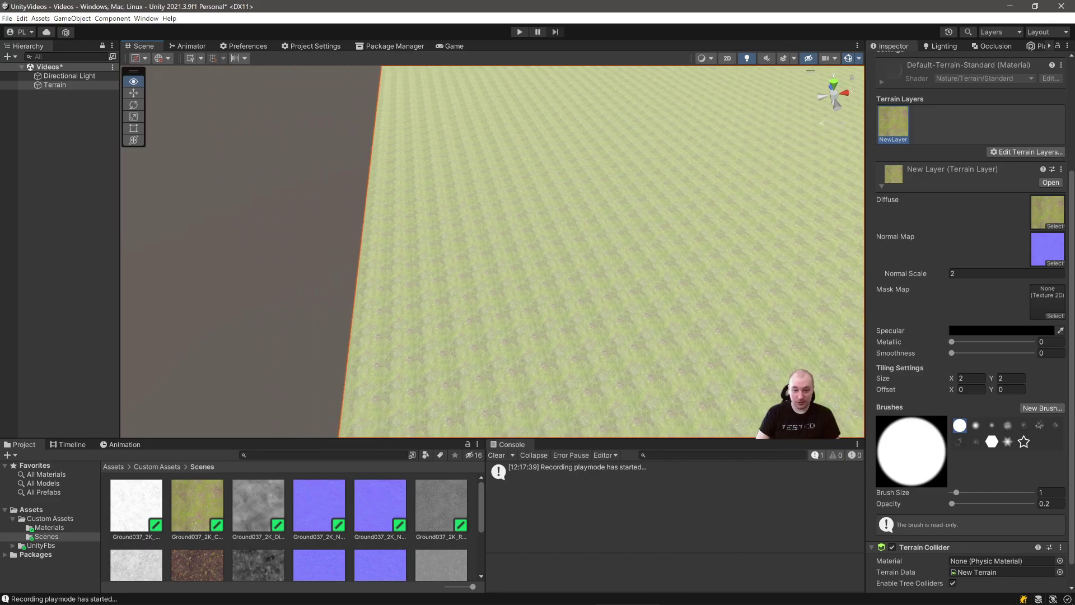
scroll(391, 241, down, 4)
middle_drag(392, 241, 375, 255)
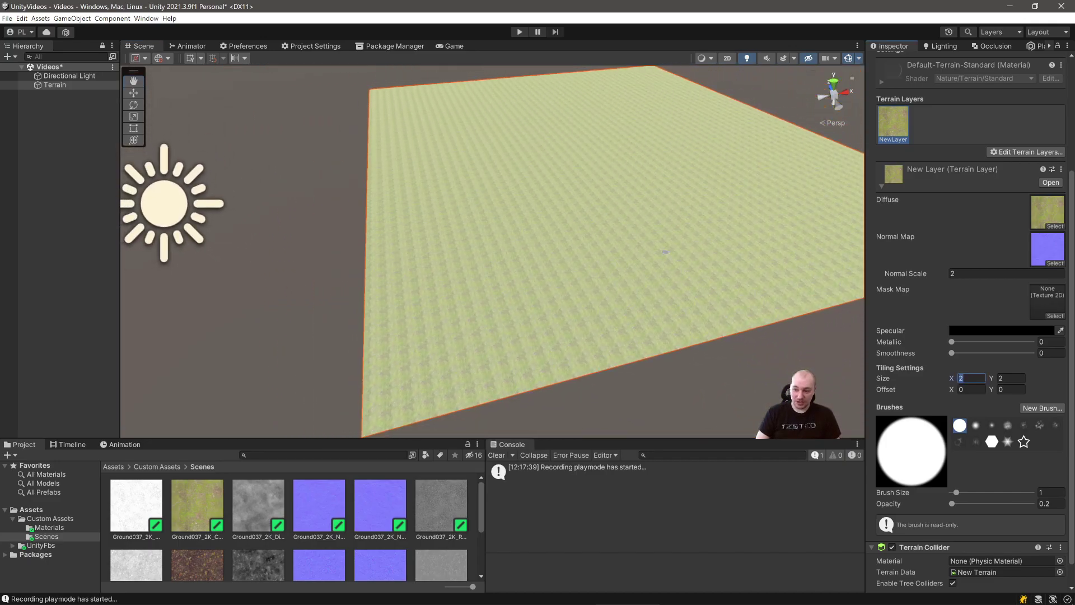
text(10)
key(Tab)
text(10)
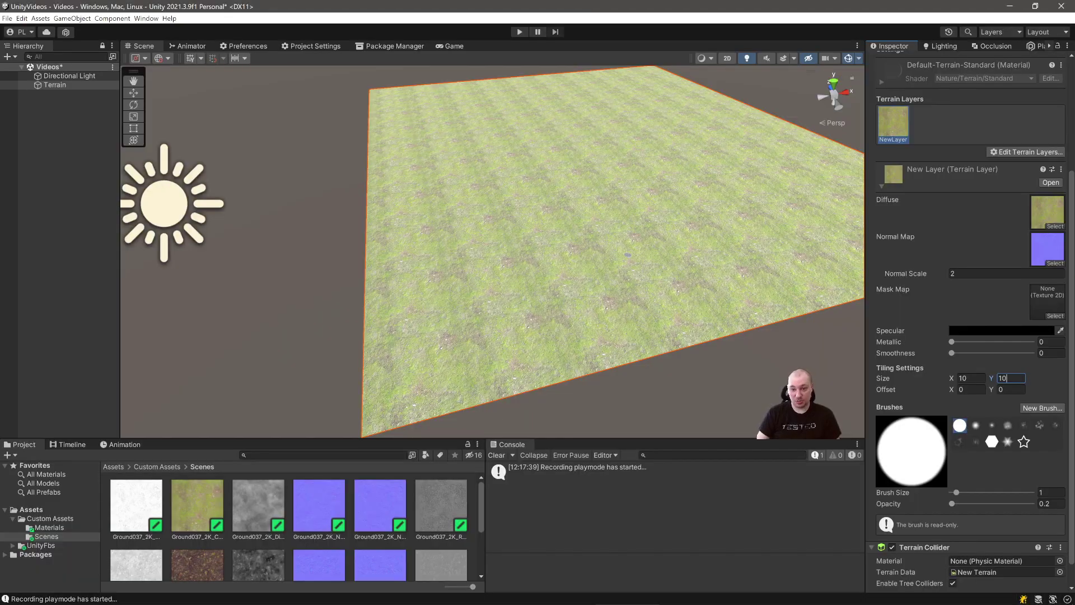
Step: Examine the scale and detail of the retiled ground texture up close near the terrain's edge
key(w)
right_drag(492, 252, 468, 259)
key(s)
key(w)
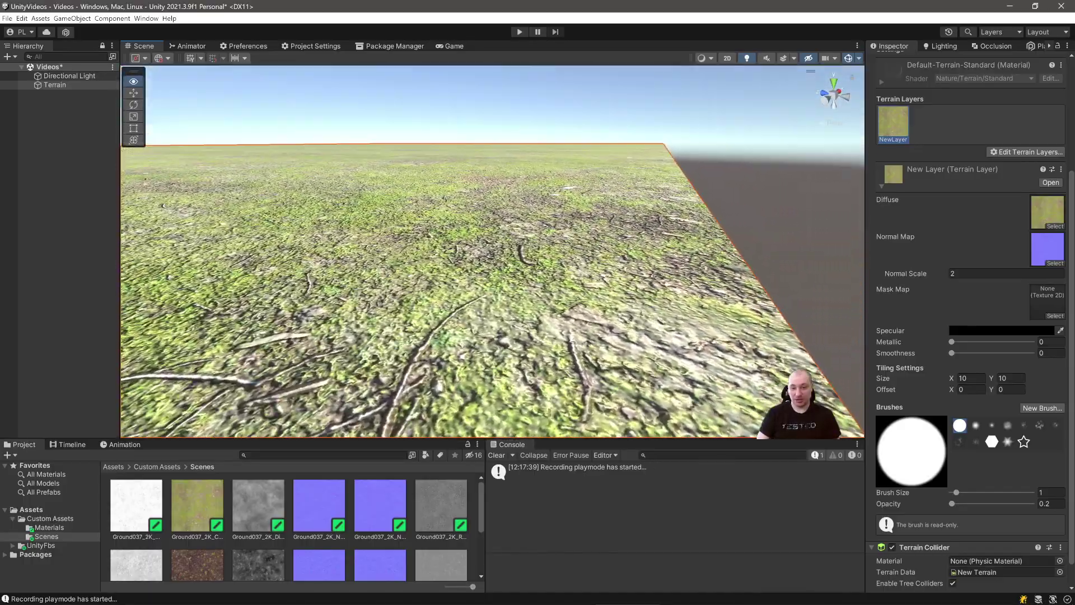
alt+drag(493, 263, 455, 270)
right_drag(475, 265, 487, 264)
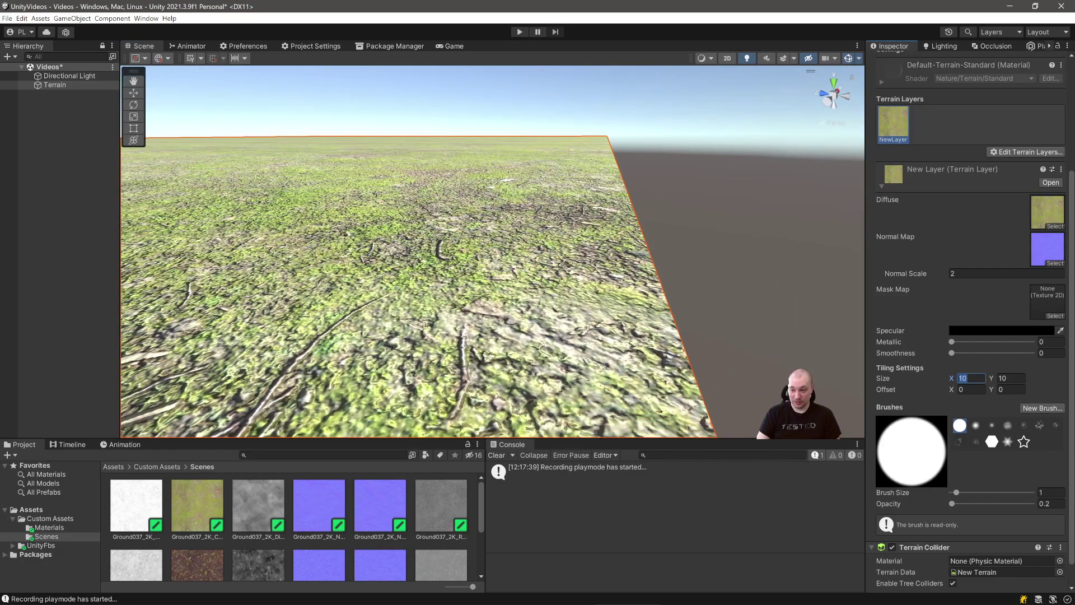
Step: Set the grassy layer's tiling size to 2 in both X and Y
text(2)
key(Tab)
text(2)
mouse_move(634, 289)
right_down()
mouse_move(475, 286)
mouse_move(622, 280)
right_up()
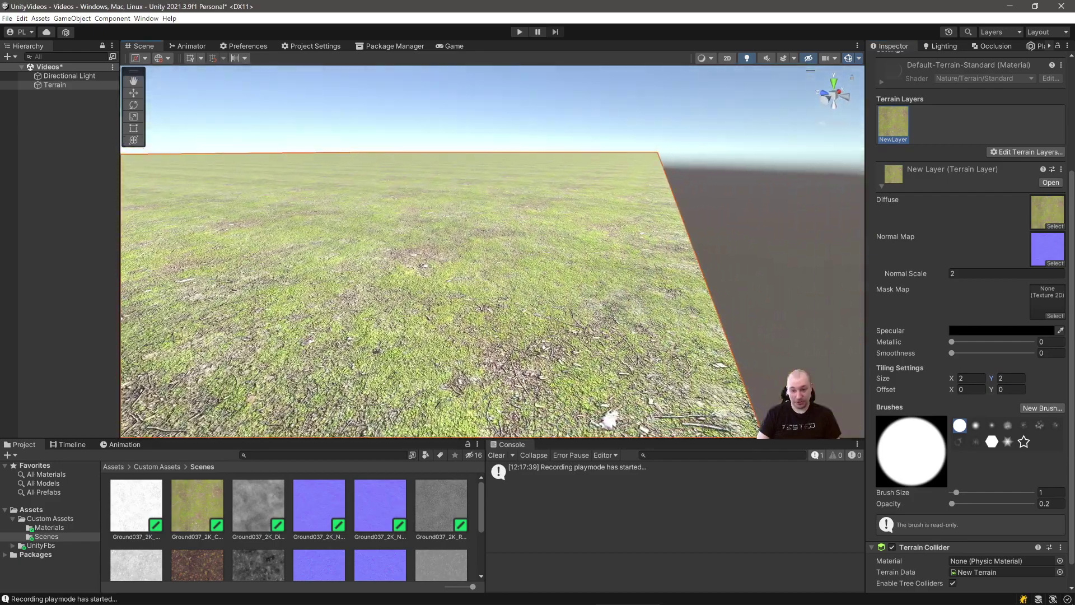
Step: Try a tiling size of 1 in X and Y on the grassy layer, and return both values to 2
click(971, 378)
text(1)
key(Tab)
text(1)
right_drag(554, 304, 535, 318)
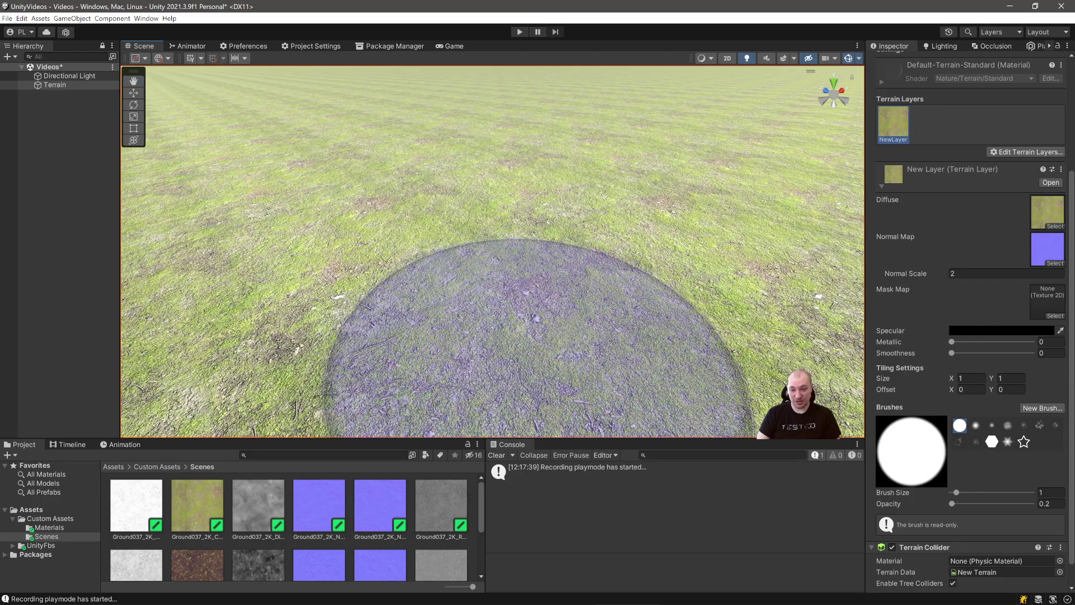
click(971, 379)
text(2)
key(Tab)
text(2)
key(Tab)
mouse_move(537, 272)
right_down()
mouse_move(653, 286)
mouse_move(666, 367)
mouse_move(552, 361)
right_up()
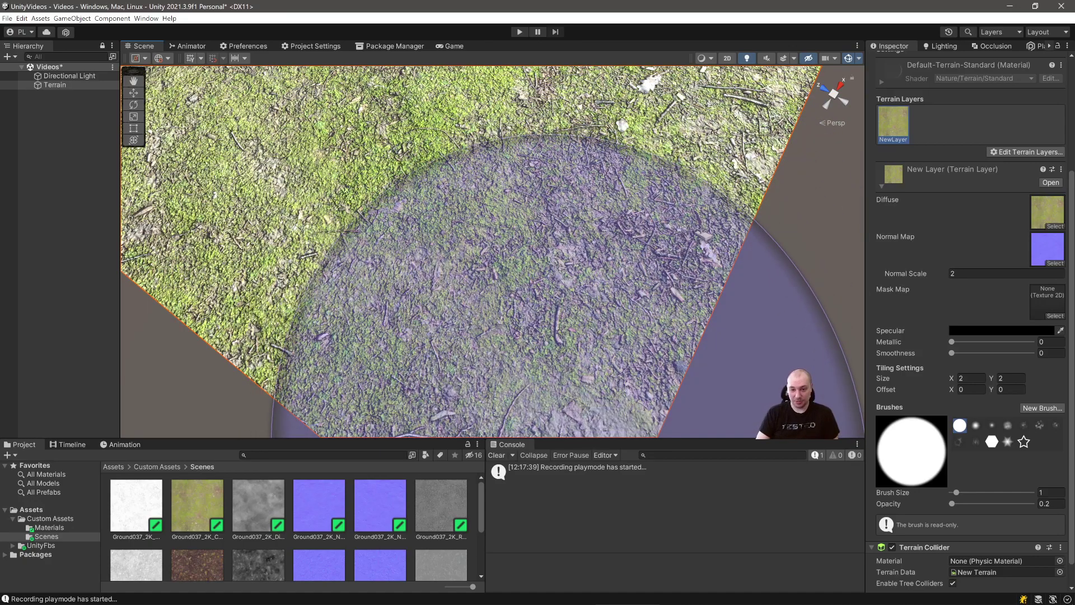
mouse_move(529, 364)
right_down()
mouse_move(347, 330)
mouse_move(482, 291)
mouse_move(448, 280)
mouse_move(470, 269)
mouse_move(538, 314)
mouse_move(515, 307)
mouse_move(513, 294)
mouse_move(499, 308)
mouse_move(391, 313)
mouse_move(476, 297)
mouse_move(504, 302)
mouse_move(425, 313)
mouse_move(503, 314)
right_up()
Step: Try a tiling size of 20 on the grassy layer and restore X and Y to 2
click(967, 378)
text(20)
key(Tab)
text(20)
key(BackSpace)
key(BackSpace)
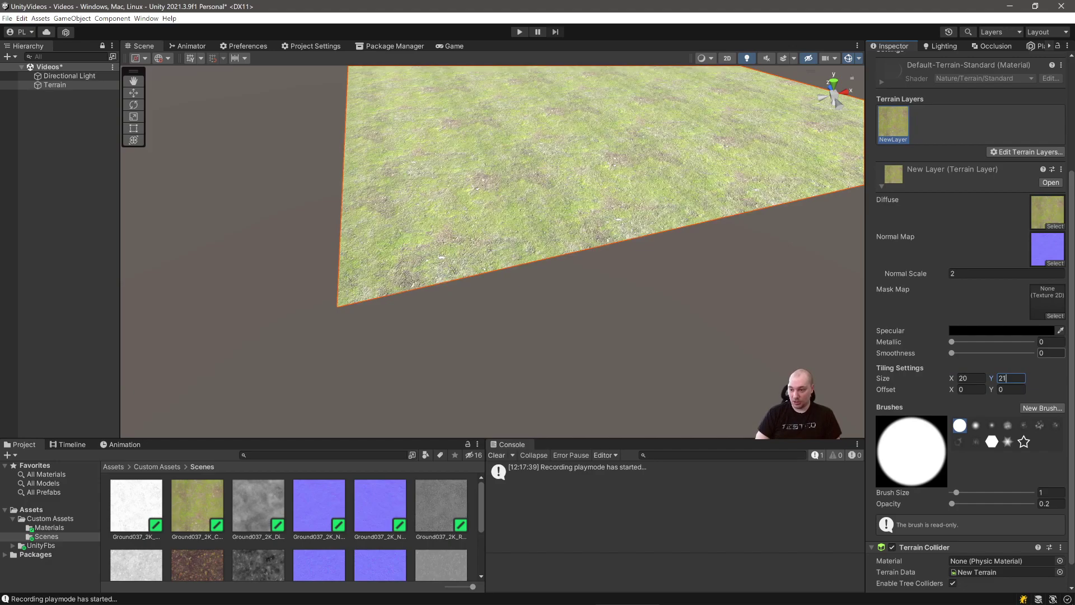
text(2)
click(971, 379)
text(2)
Step: Create a second terrain layer from the Ground042_2K_Color texture
right_drag(449, 243, 481, 250)
key(w)
scroll(971, 313, up, 5)
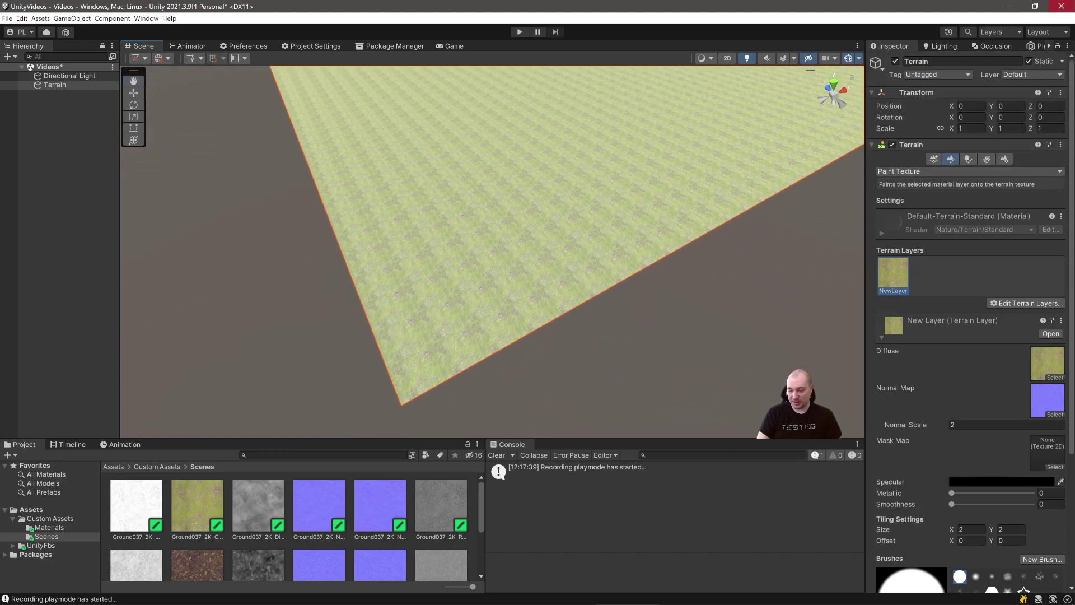
click(1025, 303)
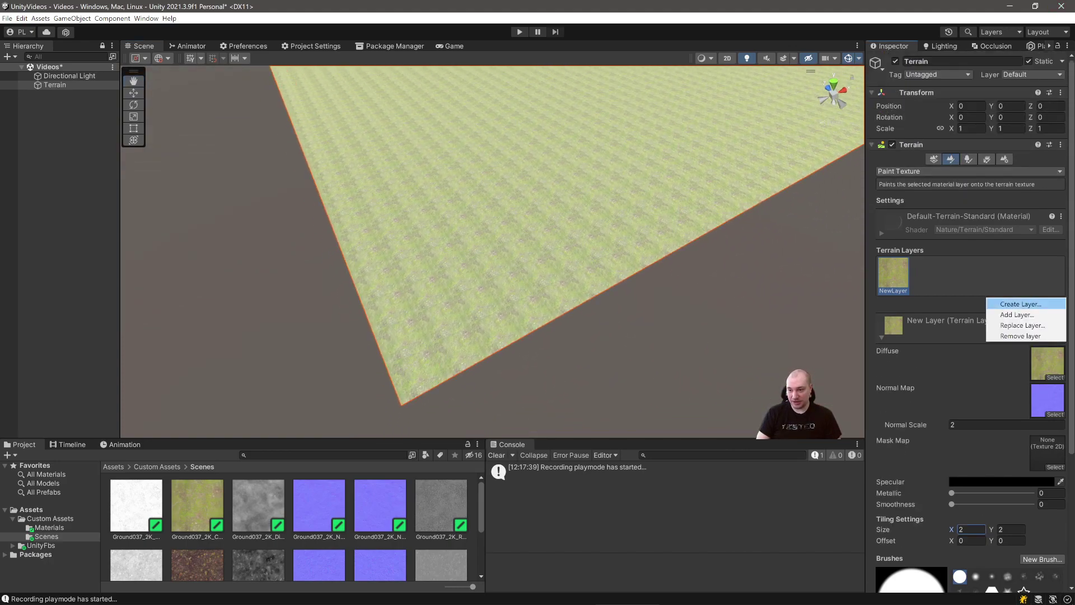
click(1021, 304)
click(825, 334)
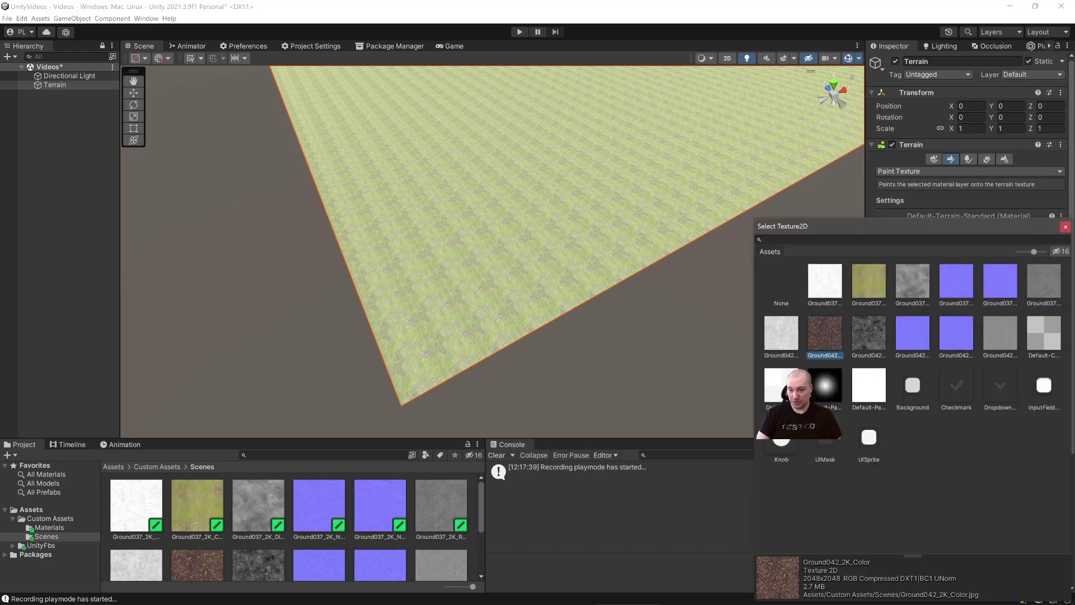
click(1065, 227)
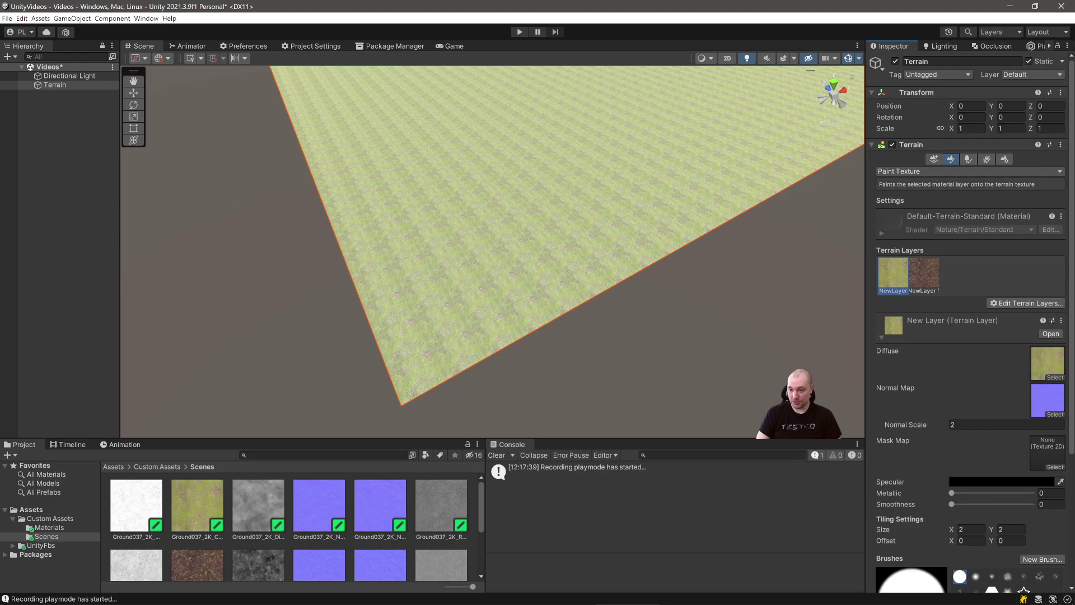
Step: Assign a normal map to the brown soil layer and set its Normal Scale to 2
click(924, 273)
scroll(292, 527, down, 3)
scroll(358, 520, up, 1)
drag(380, 507, 1047, 400)
click(1005, 424)
text(2)
Step: Set the brush size to 10 and try a stroke of the soil layer near the terrain's edge
alt+drag(408, 329, 305, 330)
scroll(297, 527, up, 2)
mouse_move(646, 343)
alt+mouse_down()
mouse_move(627, 336)
mouse_move(717, 342)
alt+mouse_up()
scroll(716, 342, down, 3)
scroll(969, 364, down, 5)
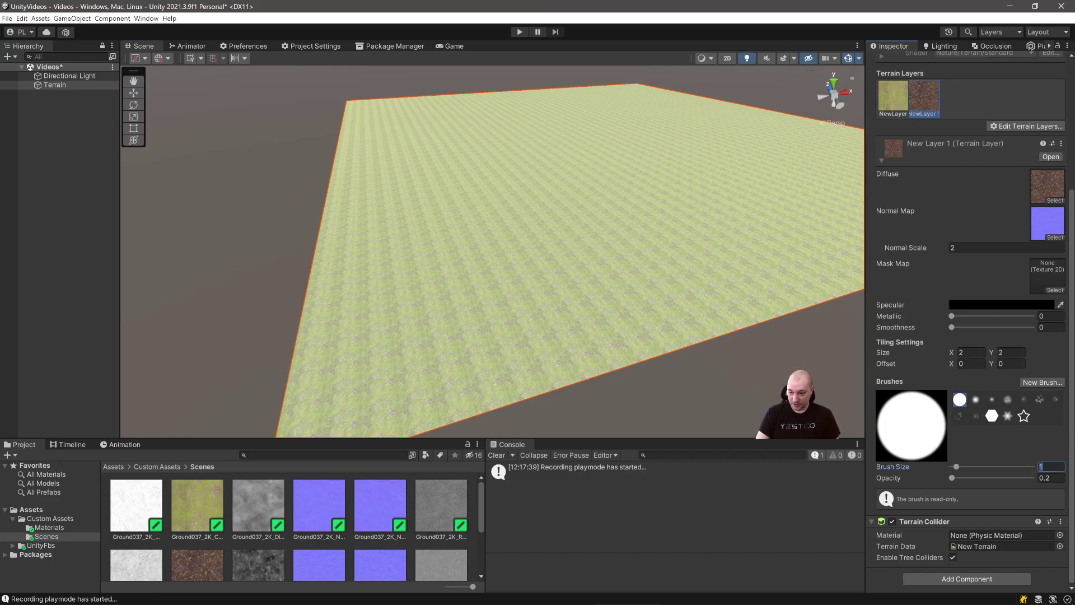
text(0)
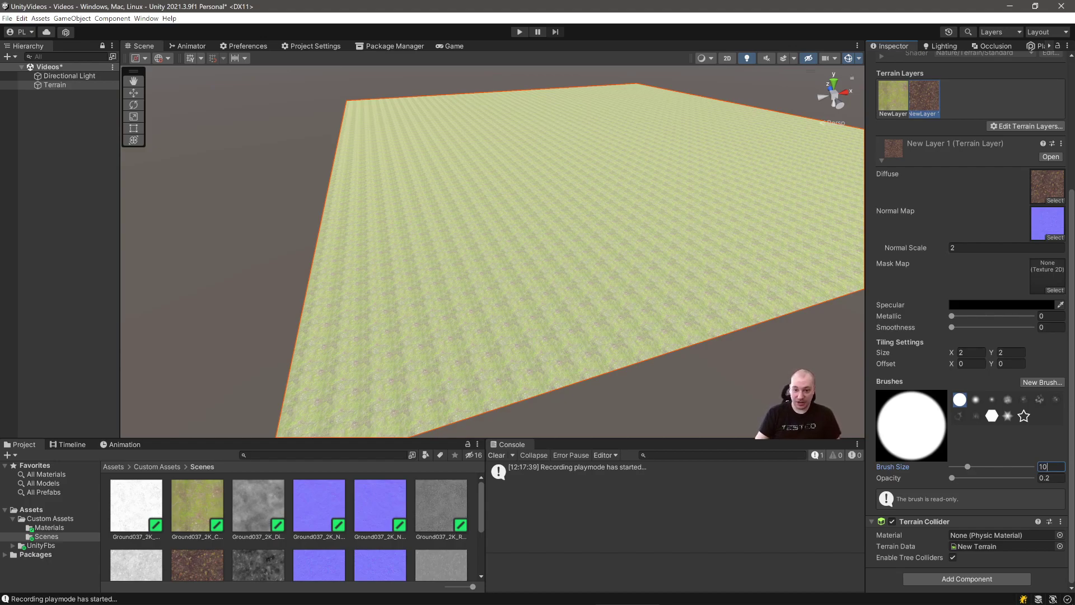
mouse_move(532, 331)
mouse_down()
mouse_move(458, 351)
mouse_move(604, 374)
mouse_up()
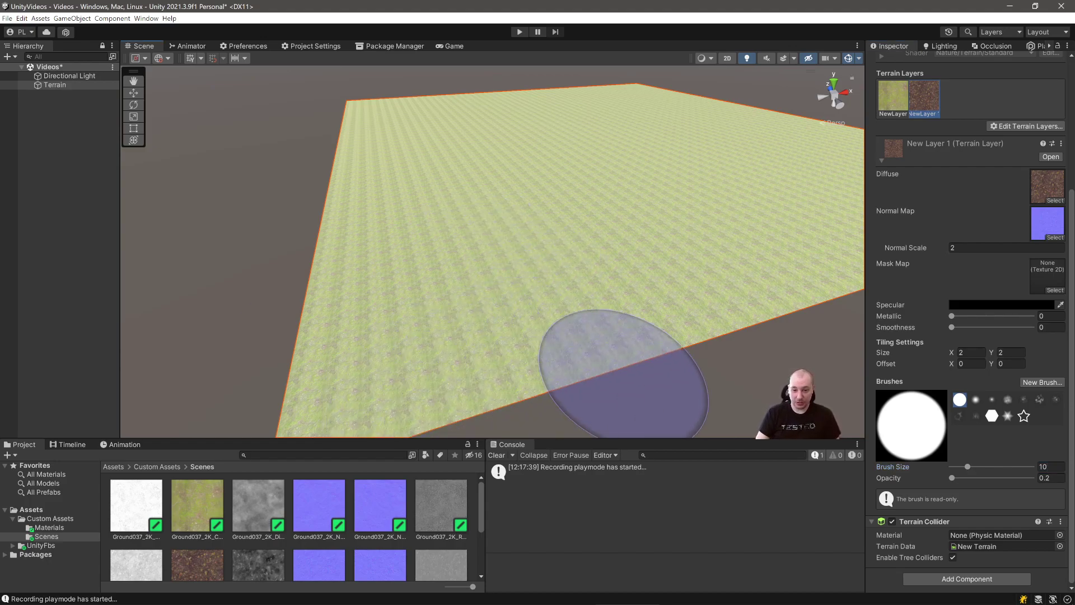
Step: Set the brush opacity to 2 and paint a patch of brown soil along the terrain's near edge
click(1044, 478)
text(2)
key(Return)
mouse_move(523, 308)
mouse_down()
mouse_move(455, 336)
mouse_move(476, 381)
mouse_up()
mouse_move(655, 347)
mouse_down()
mouse_move(468, 336)
mouse_move(644, 303)
mouse_up()
Step: Reduce the brush opacity to 1 and paint light soil strokes near the terrain's corner
click(1051, 478)
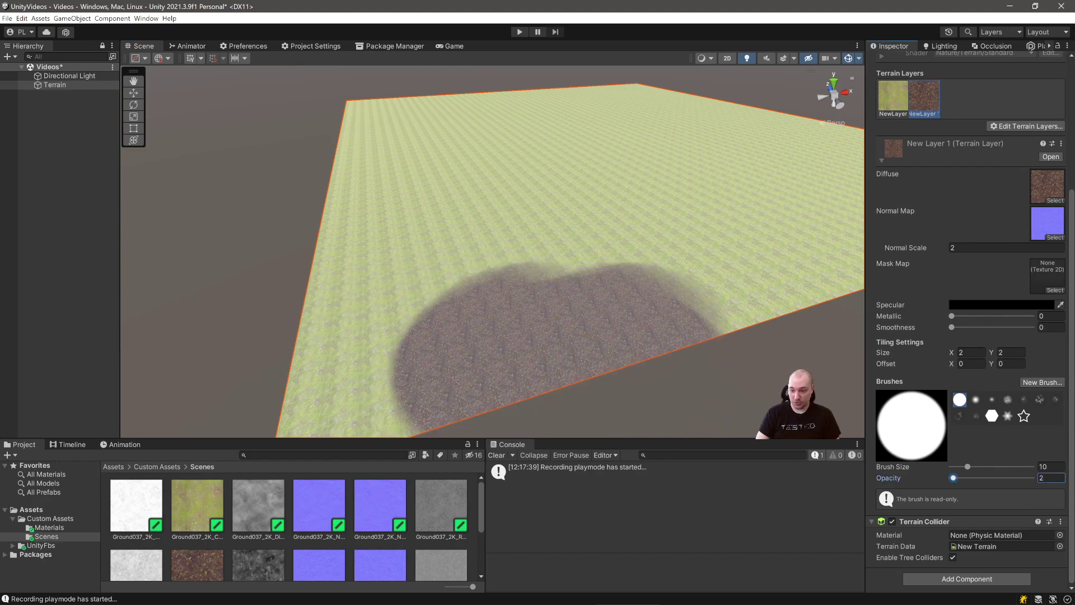
mouse_move(448, 350)
mouse_down()
mouse_move(578, 291)
mouse_move(432, 278)
mouse_move(403, 359)
mouse_up()
mouse_move(521, 310)
mouse_down()
mouse_move(382, 319)
mouse_move(308, 408)
mouse_up()
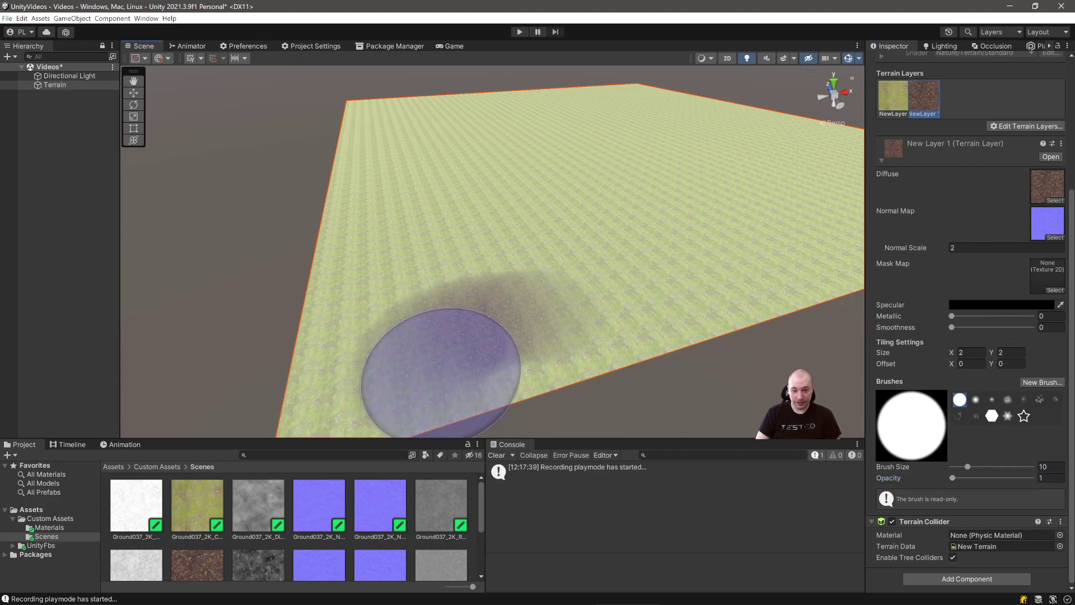
Step: Examine up close how the soil and grass textures blend on the terrain, without the terrain selected
alt+drag(432, 367, 504, 364)
key(w)
mouse_move(411, 381)
right_down()
mouse_move(341, 392)
mouse_move(314, 336)
right_up()
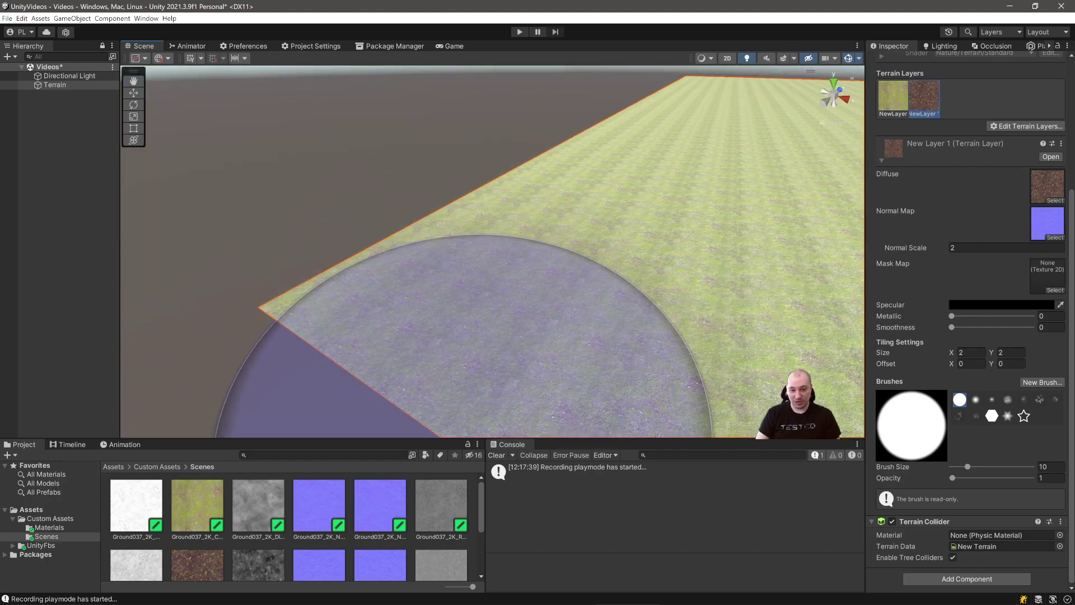
key(w)
mouse_move(485, 328)
right_down()
mouse_move(529, 364)
mouse_move(524, 355)
mouse_move(644, 392)
mouse_move(747, 367)
mouse_move(750, 333)
mouse_move(734, 335)
mouse_move(733, 355)
mouse_move(632, 347)
mouse_move(576, 359)
right_up()
key(w)
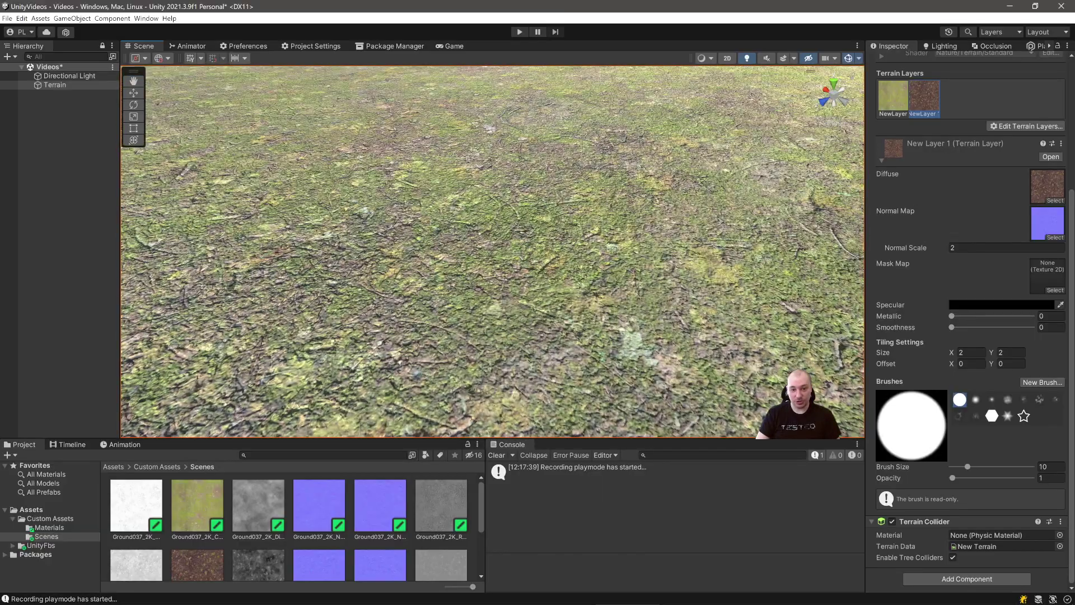
scroll(336, 280, down, 5)
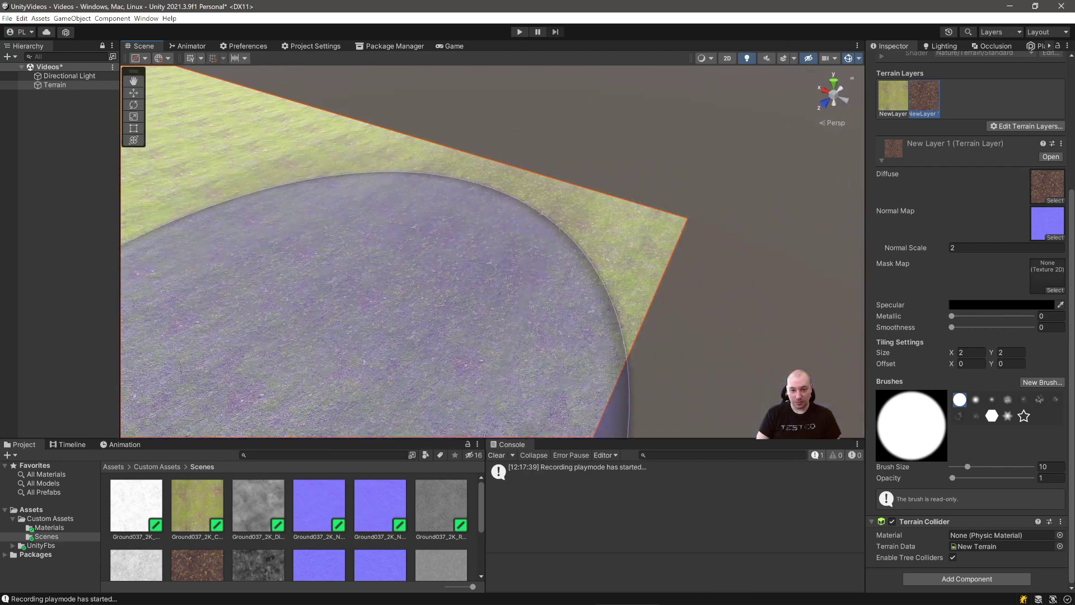
click(616, 145)
right_drag(616, 146, 594, 126)
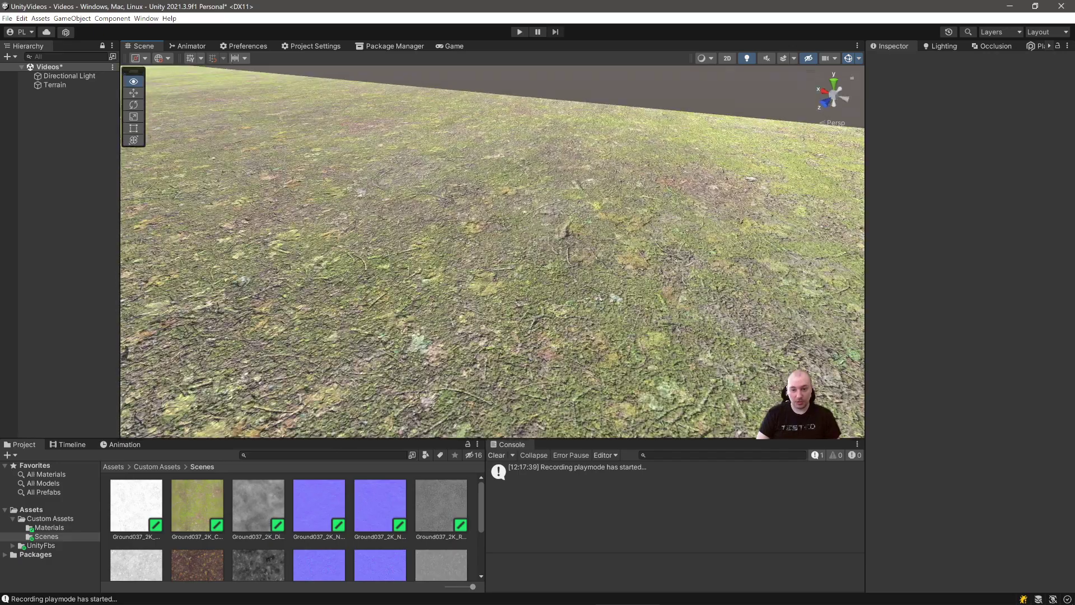
key(w)
mouse_move(493, 252)
right_down()
mouse_move(506, 224)
mouse_move(517, 240)
mouse_move(501, 249)
mouse_move(506, 260)
mouse_move(503, 233)
mouse_move(537, 223)
mouse_move(583, 238)
mouse_move(599, 263)
mouse_move(571, 241)
right_up()
key(s)
Step: Reselect the terrain and switch from Paint Texture to the Raise or Lower Terrain tool
click(414, 350)
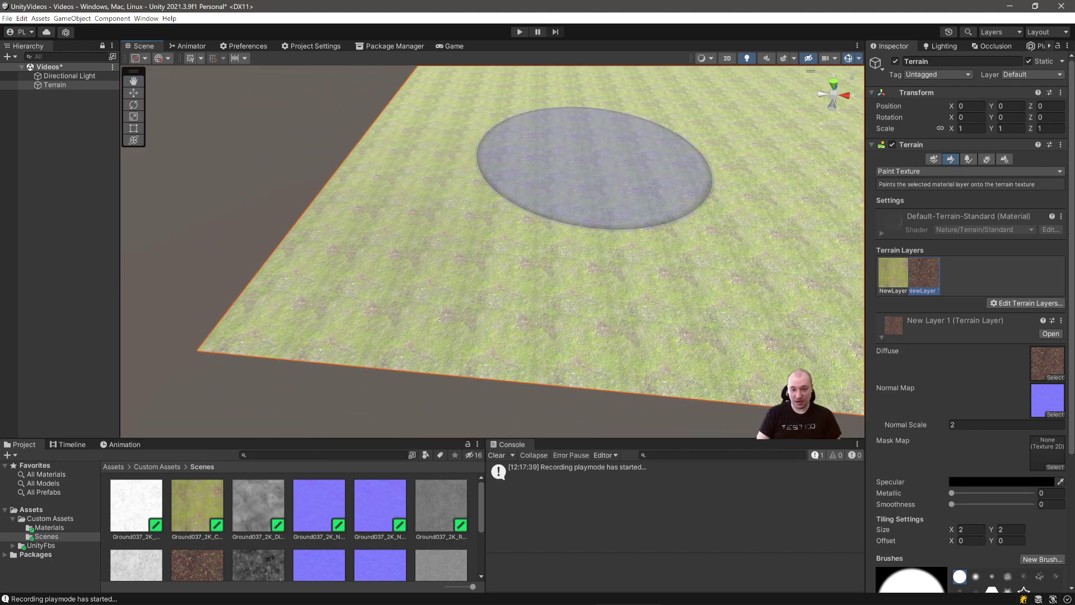
mouse_move(756, 187)
right_down()
mouse_move(689, 199)
mouse_move(745, 193)
right_up()
mouse_move(540, 261)
right_down()
mouse_move(680, 153)
mouse_move(560, 161)
mouse_move(610, 157)
right_up()
mouse_move(431, 303)
right_down()
mouse_move(440, 289)
mouse_move(415, 301)
mouse_move(432, 297)
right_up()
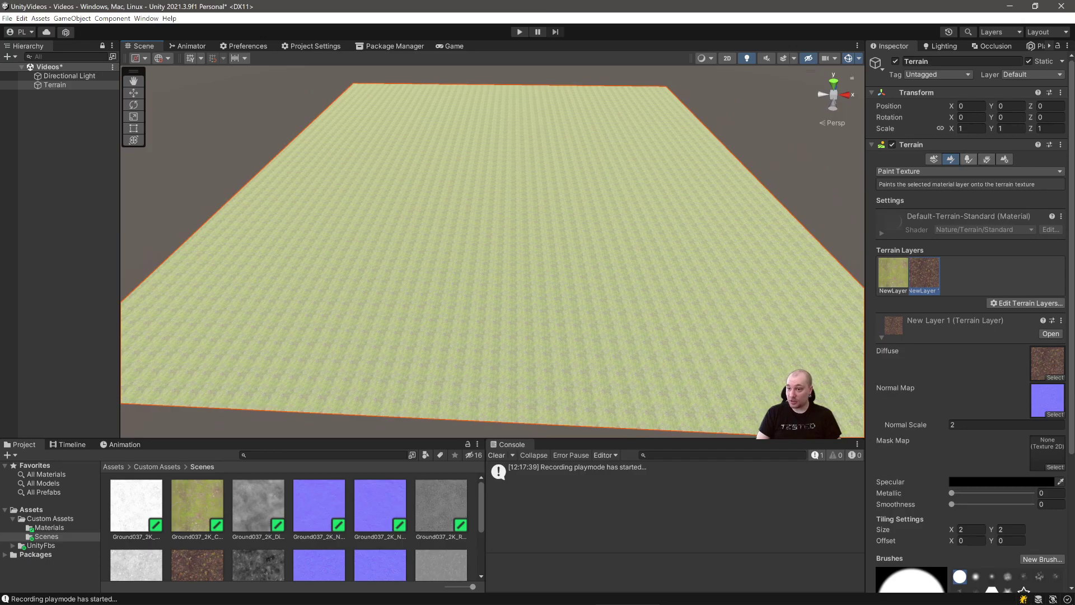
click(968, 159)
click(950, 159)
click(924, 171)
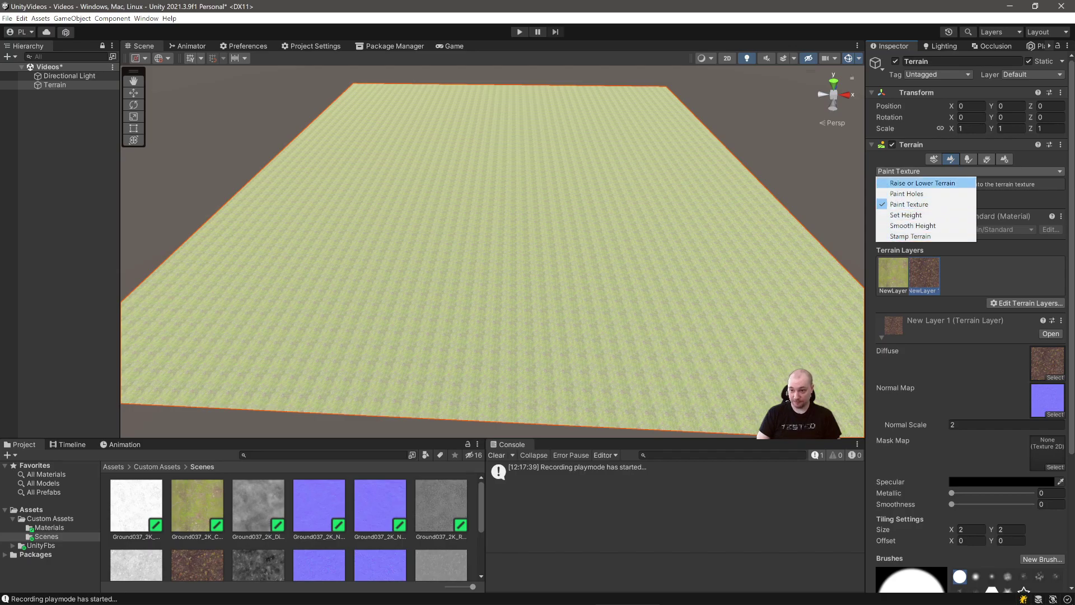
click(923, 183)
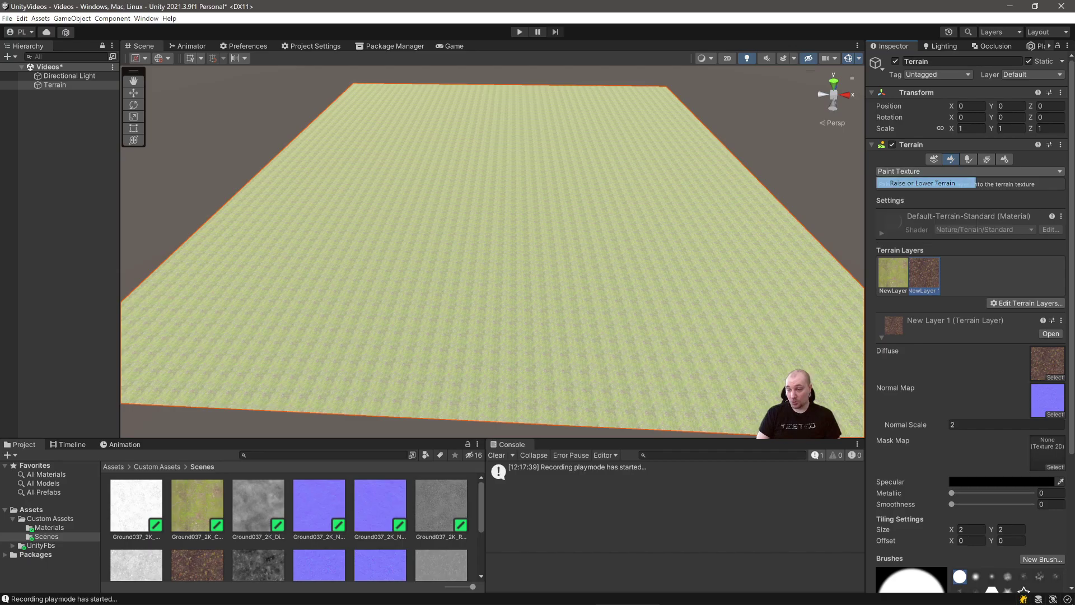
Step: Raise uneven ridges and mounds across the near half of the terrain
mouse_move(470, 271)
mouse_down()
mouse_move(347, 336)
mouse_move(664, 397)
mouse_move(666, 316)
mouse_move(562, 252)
mouse_up()
mouse_move(311, 234)
mouse_down()
mouse_move(240, 324)
mouse_move(196, 348)
mouse_move(204, 268)
mouse_move(226, 348)
mouse_move(240, 288)
mouse_move(192, 336)
mouse_move(204, 372)
mouse_move(285, 280)
mouse_move(196, 280)
mouse_move(240, 280)
mouse_up()
mouse_move(268, 280)
alt+mouse_down()
mouse_move(201, 286)
mouse_move(342, 285)
mouse_move(487, 308)
alt+mouse_up()
alt+drag(258, 263, 11, 252)
mouse_move(459, 180)
mouse_down()
mouse_move(557, 160)
mouse_move(422, 69)
mouse_move(691, 149)
mouse_move(799, 266)
mouse_move(708, 304)
mouse_move(643, 280)
mouse_move(650, 216)
mouse_up()
Step: Reselect the terrain and raise tall jagged peaks at its near corner
right_drag(660, 207, 733, 207)
alt+drag(503, 324, 526, 381)
click(504, 380)
key(d)
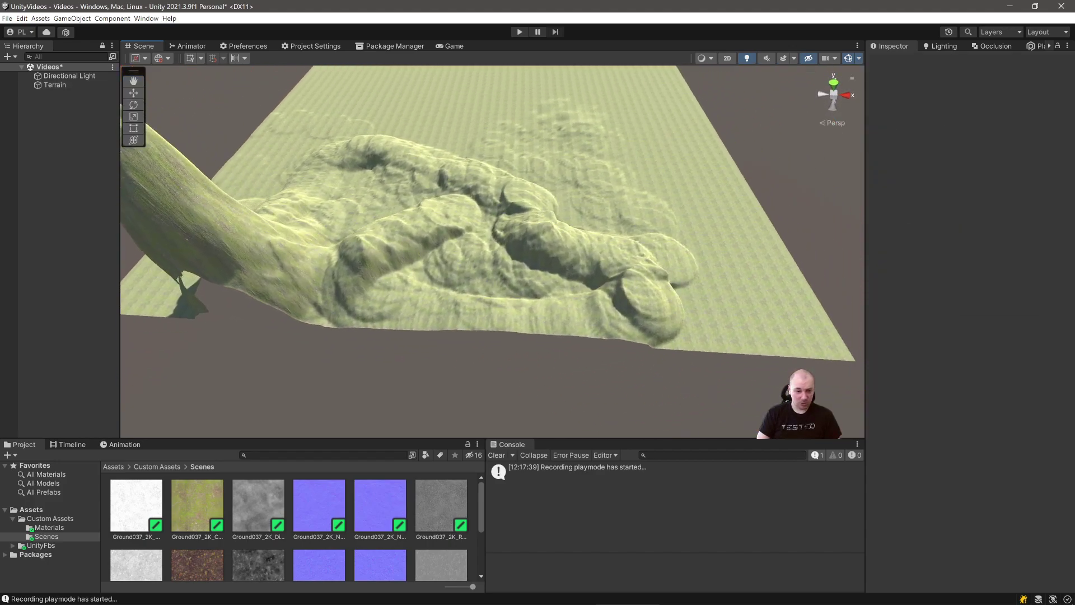
click(55, 85)
mouse_move(481, 269)
right_down()
mouse_move(381, 275)
mouse_move(448, 297)
mouse_move(414, 302)
right_up()
key(a)
mouse_move(376, 307)
mouse_down()
mouse_move(437, 241)
mouse_move(321, 329)
mouse_move(371, 286)
mouse_move(335, 303)
mouse_move(374, 269)
mouse_move(389, 223)
mouse_move(399, 238)
mouse_move(360, 235)
mouse_move(375, 146)
mouse_up()
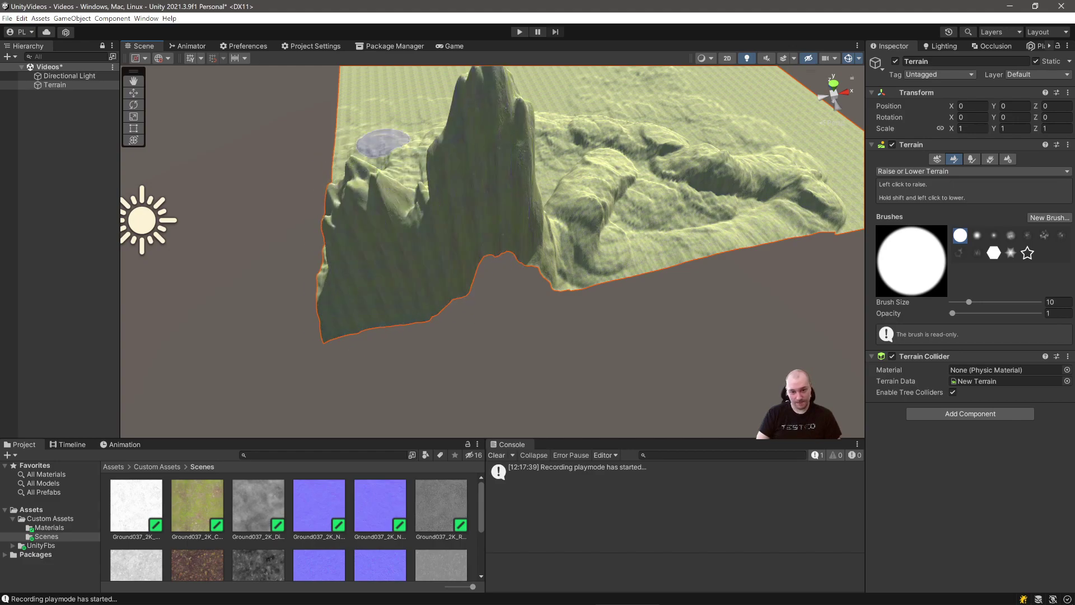
Step: Set the brush opacity to 2 and raise a chain of hills along the terrain's side edge to the far corner
mouse_move(380, 207)
mouse_down()
mouse_move(484, 173)
mouse_move(371, 207)
mouse_move(361, 230)
mouse_up()
alt+drag(361, 229, 190, 227)
alt+drag(296, 358, 246, 380)
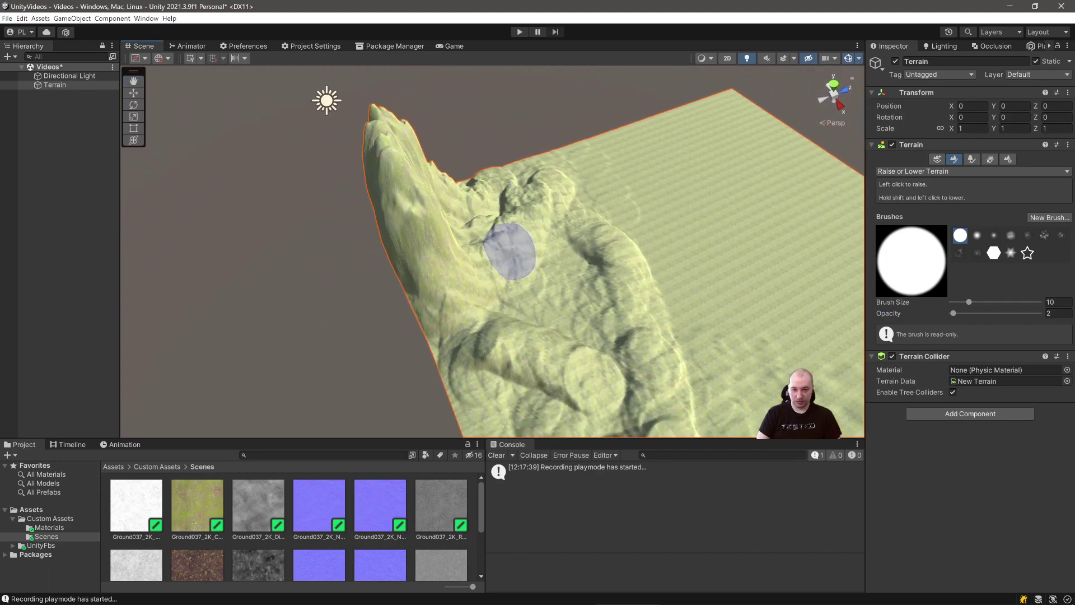
mouse_move(474, 246)
mouse_down()
mouse_move(516, 230)
mouse_move(468, 302)
mouse_move(471, 324)
mouse_move(550, 213)
mouse_move(497, 355)
mouse_move(633, 353)
mouse_move(711, 297)
mouse_up()
drag(499, 144, 491, 142)
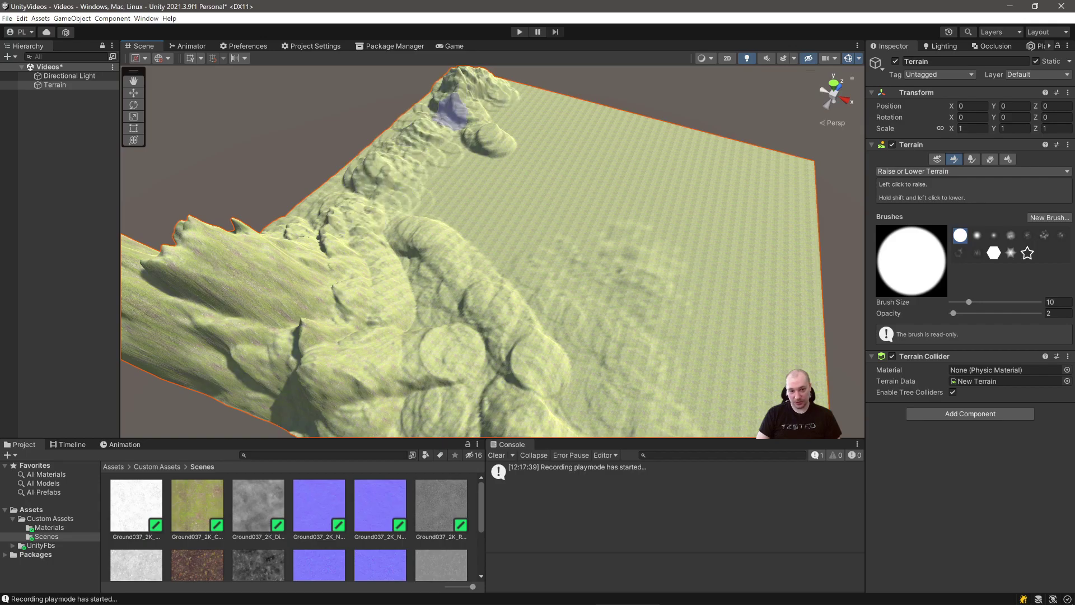
Step: Try a brush size of 84 for broad swells, and set it to 28 to raise rounded hills at the far edge
drag(968, 302, 1005, 301)
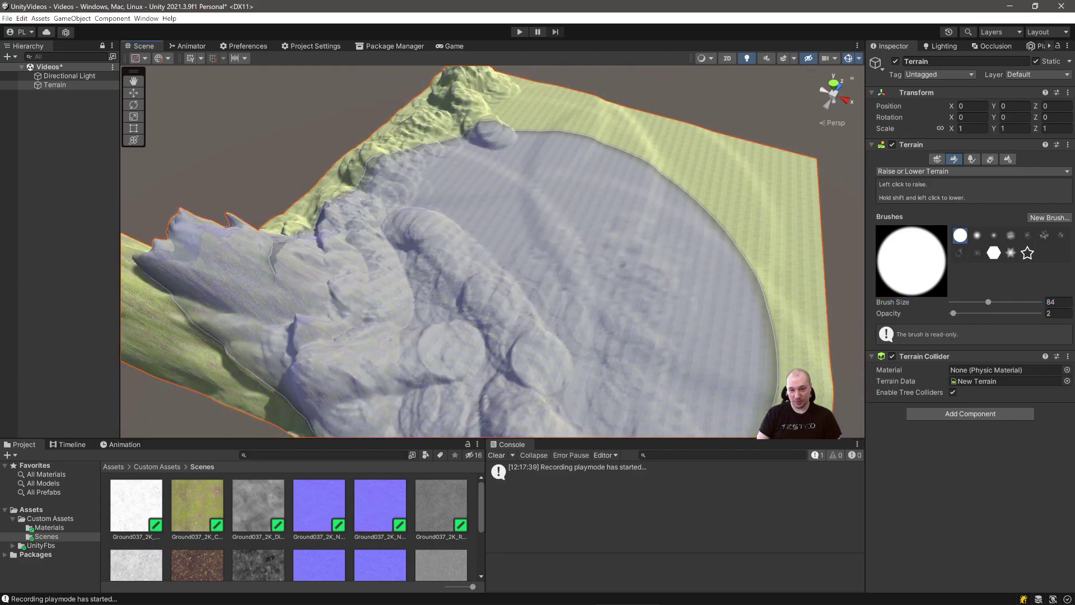
right_drag(627, 296, 694, 292)
click(1056, 302)
text(28)
mouse_move(669, 175)
mouse_down()
mouse_move(543, 139)
mouse_move(651, 153)
mouse_up()
Step: Reselect the terrain and raise rugged mounds over its remaining flat areas
click(784, 224)
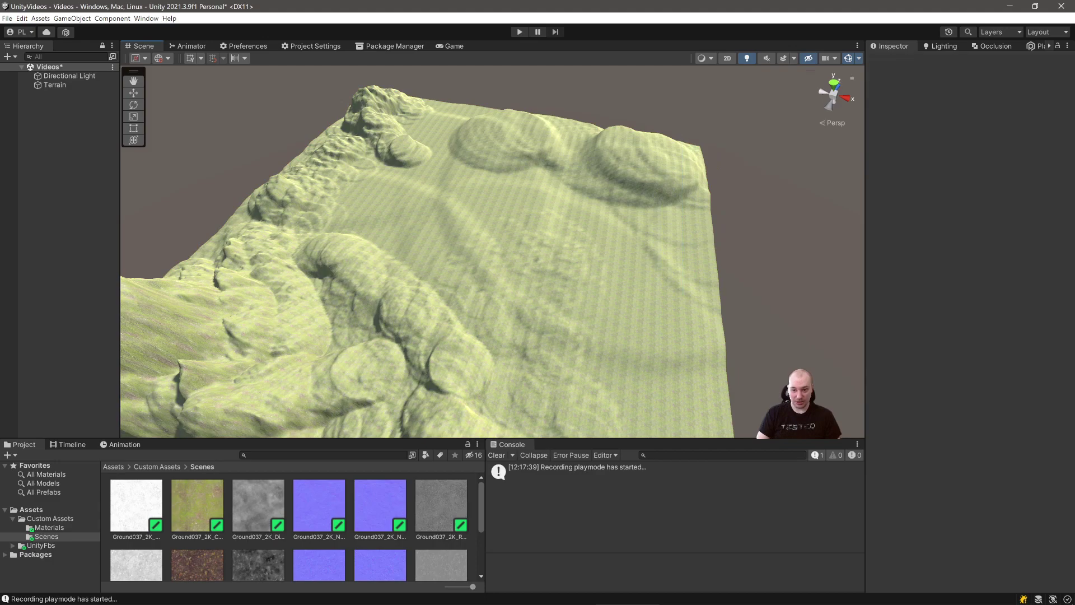
click(70, 75)
click(55, 84)
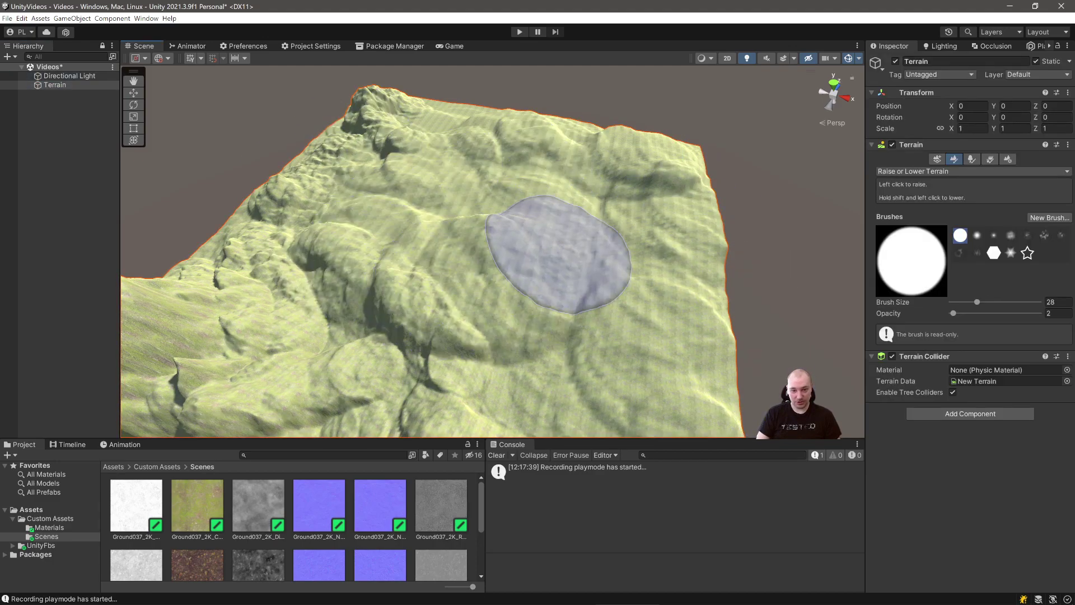
drag(521, 237, 616, 336)
mouse_move(582, 291)
alt+mouse_down()
mouse_move(633, 348)
mouse_move(439, 369)
mouse_move(632, 370)
mouse_move(585, 235)
alt+mouse_up()
alt+drag(586, 235, 595, 196)
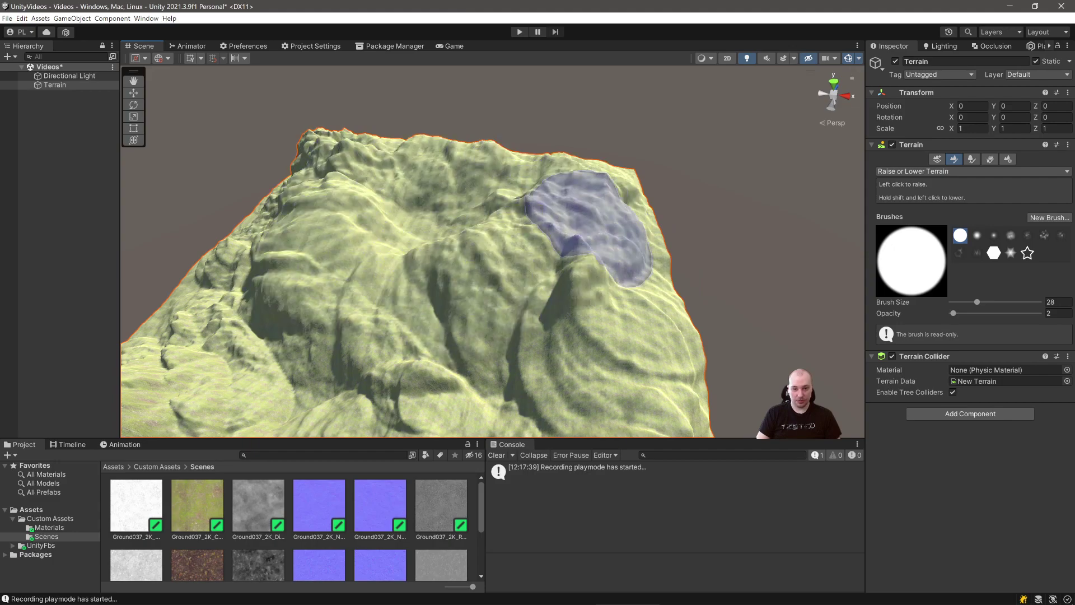
alt+drag(773, 230, 637, 275)
scroll(637, 275, down, 4)
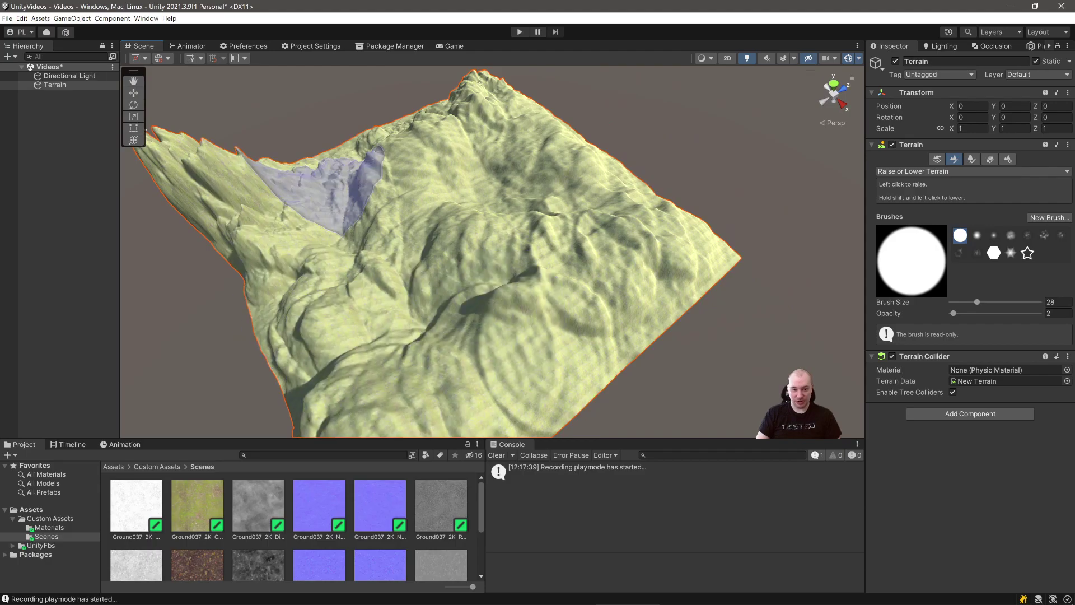
Step: Reselect the terrain and switch to the Smooth Height tool
click(305, 115)
mouse_move(359, 185)
right_down()
mouse_move(330, 207)
mouse_move(370, 240)
mouse_move(347, 202)
mouse_move(280, 168)
mouse_move(335, 171)
mouse_move(297, 160)
mouse_move(403, 269)
mouse_move(470, 264)
mouse_move(462, 252)
right_up()
click(69, 76)
click(55, 85)
click(947, 171)
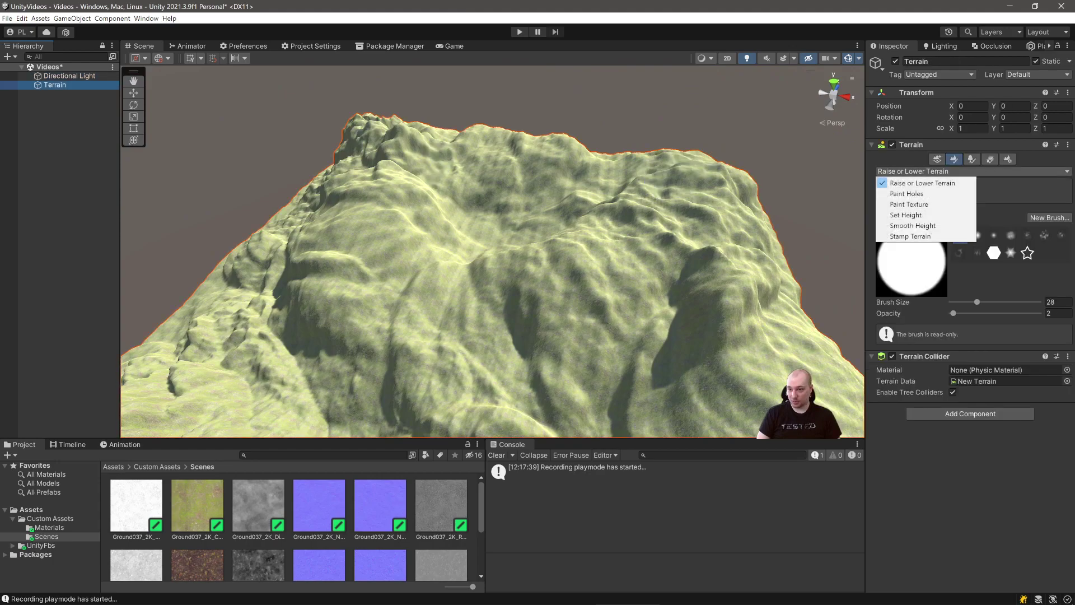
click(913, 226)
mouse_move(526, 193)
right_down()
mouse_move(504, 215)
mouse_move(582, 302)
right_up()
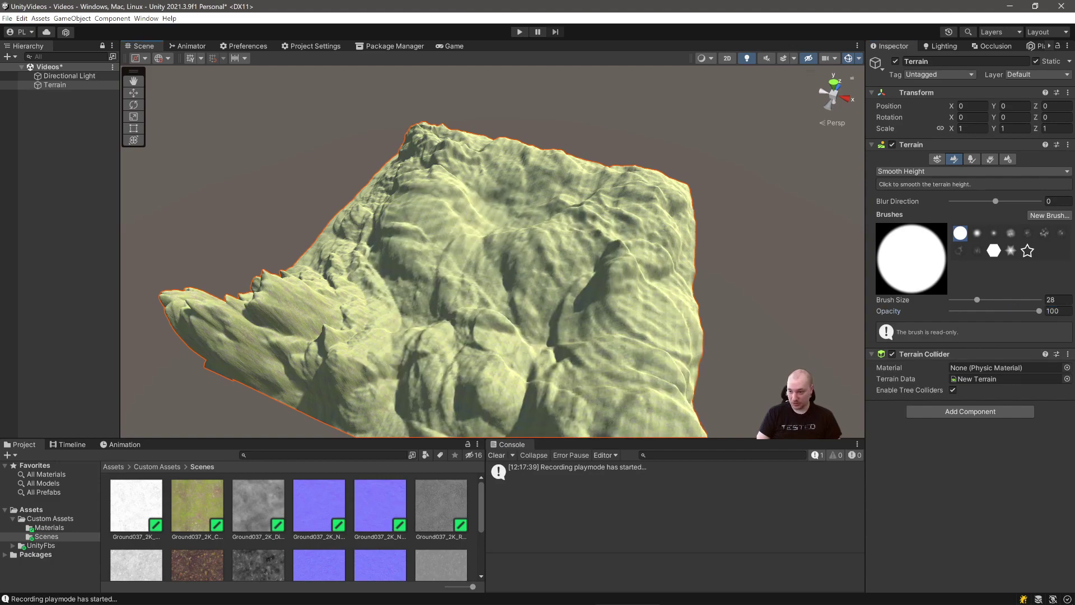
Step: Smooth the jagged peaks and the rough slopes beside them, lowering the brush opacity to 35.5
mouse_move(556, 289)
mouse_down()
mouse_move(537, 403)
mouse_move(324, 276)
mouse_move(456, 324)
mouse_move(341, 291)
mouse_move(276, 360)
mouse_move(427, 228)
mouse_move(426, 139)
mouse_up()
mouse_move(313, 258)
mouse_down()
mouse_move(492, 173)
mouse_move(566, 231)
mouse_up()
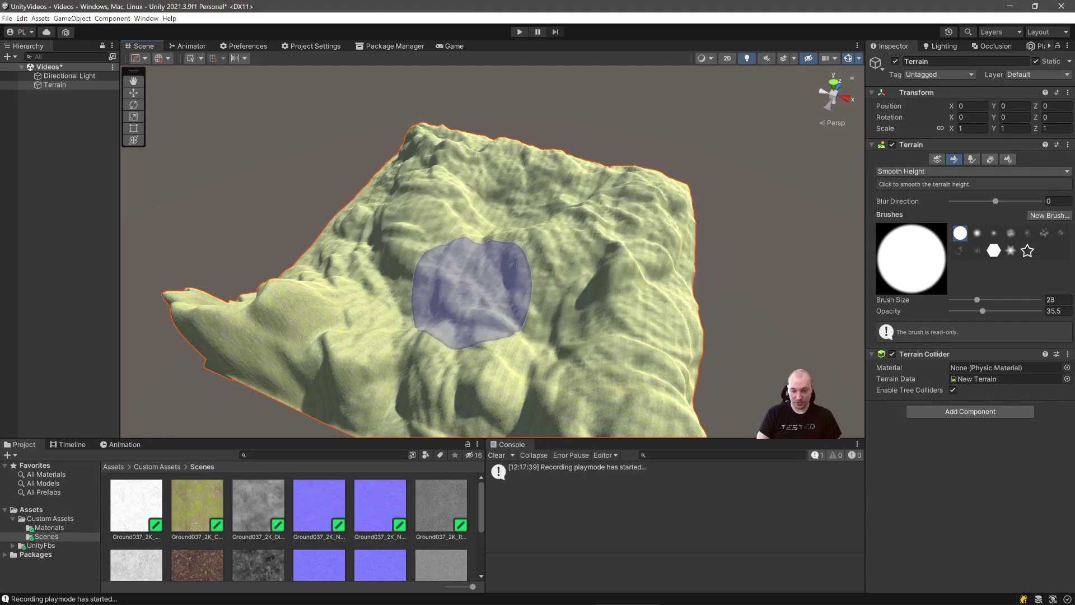
mouse_move(560, 274)
alt+mouse_down()
mouse_move(486, 314)
mouse_move(604, 392)
alt+mouse_up()
right_drag(470, 280, 456, 229)
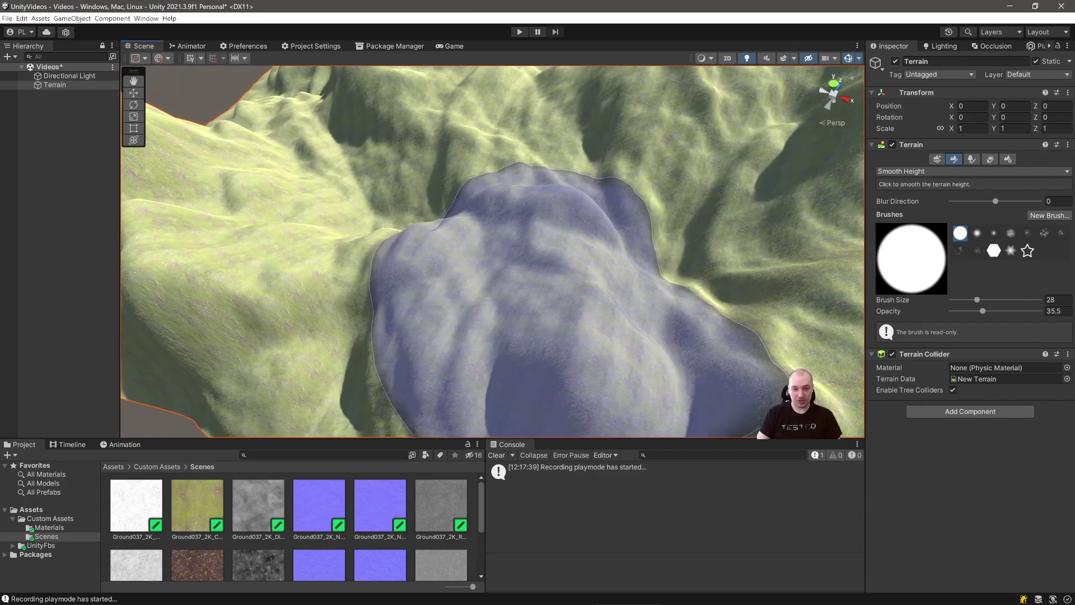
Step: Raise the smoothing brush opacity to 100 and smooth the hills in the near part of the terrain
drag(1002, 310, 1040, 311)
right_drag(616, 268, 582, 252)
right_drag(470, 236, 537, 280)
mouse_move(576, 285)
mouse_down()
mouse_move(627, 291)
mouse_move(498, 302)
mouse_move(571, 296)
mouse_up()
mouse_move(571, 297)
right_down()
mouse_move(549, 275)
mouse_move(600, 358)
right_up()
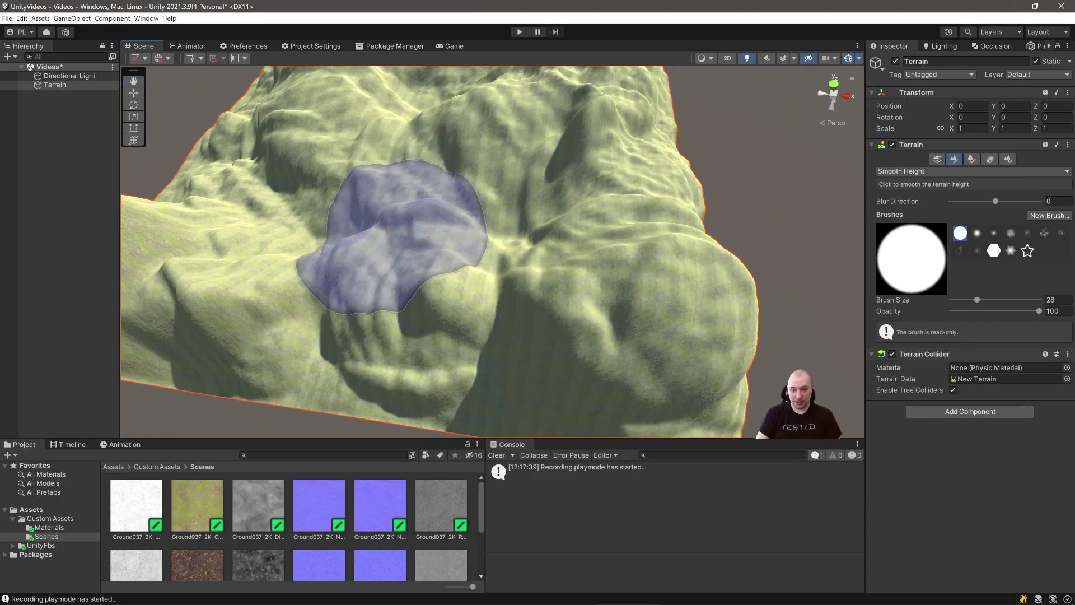
Step: Smooth the remaining rough slopes across the whole terrain, enlarging the Smooth Height brush to size 176
mouse_move(235, 313)
right_down()
mouse_move(168, 347)
mouse_move(140, 336)
right_up()
right_drag(296, 291, 546, 135)
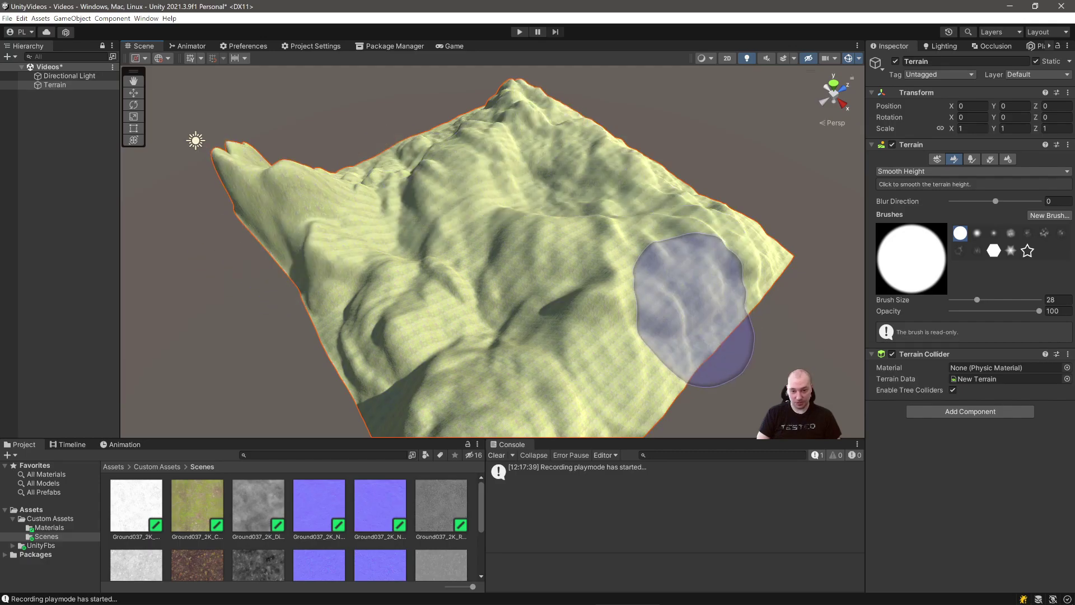
mouse_move(422, 358)
right_down()
mouse_move(363, 372)
mouse_move(347, 397)
mouse_move(391, 392)
mouse_move(423, 330)
mouse_move(521, 364)
mouse_move(565, 347)
mouse_move(605, 296)
mouse_move(649, 319)
mouse_move(689, 297)
mouse_move(733, 302)
mouse_move(773, 358)
mouse_move(750, 336)
right_up()
key(w)
key(w)
key(w)
key(s)
right_drag(386, 313, 434, 305)
drag(977, 299, 1025, 299)
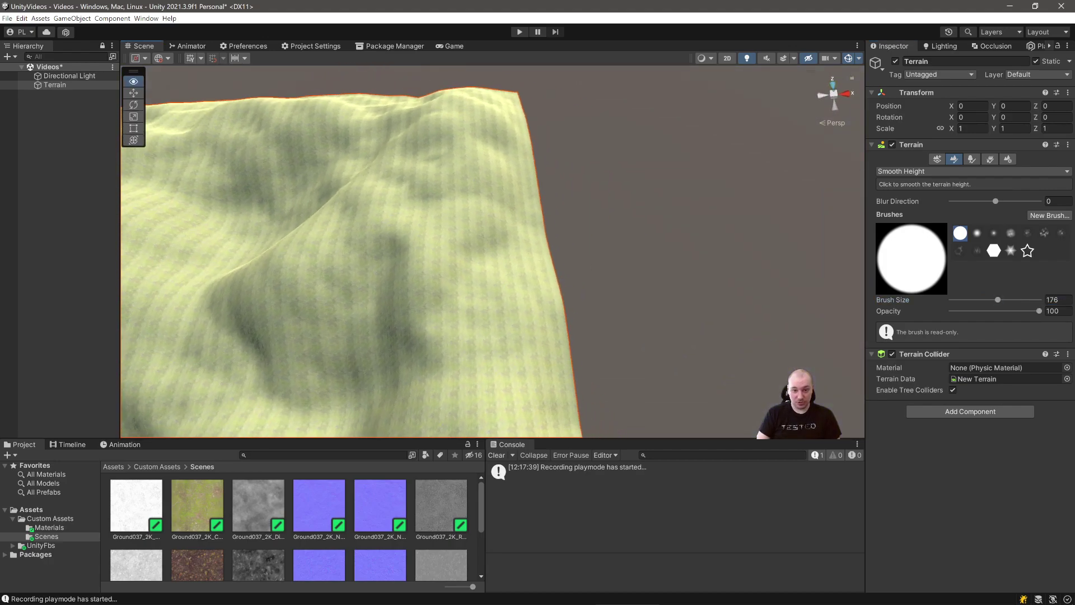
right_drag(493, 252, 817, 263)
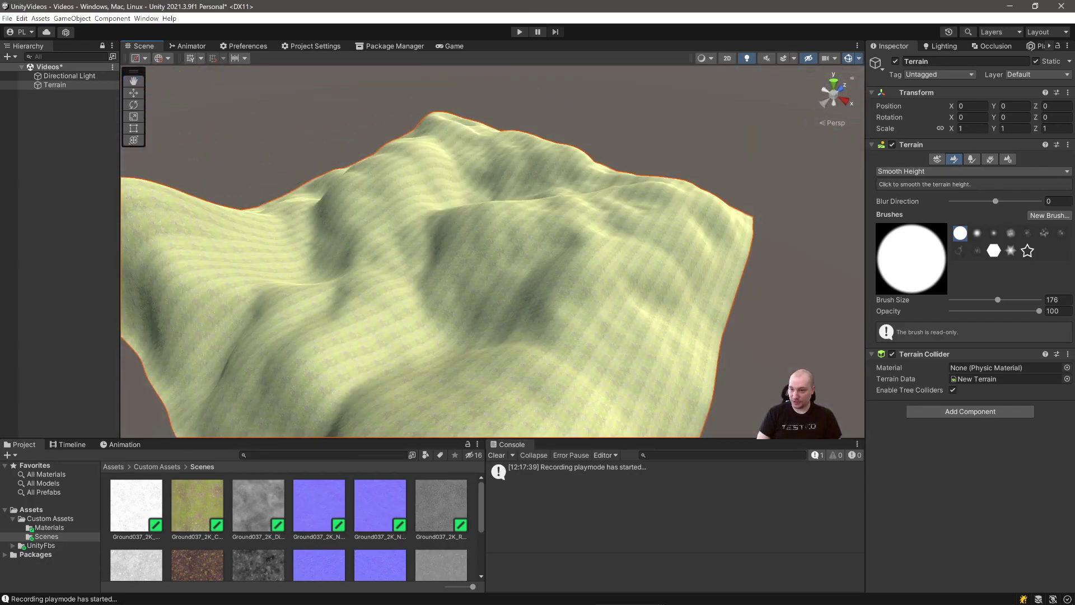
Step: Try the Set Height tool at height 2 on the hills, and undo the flattening
click(946, 171)
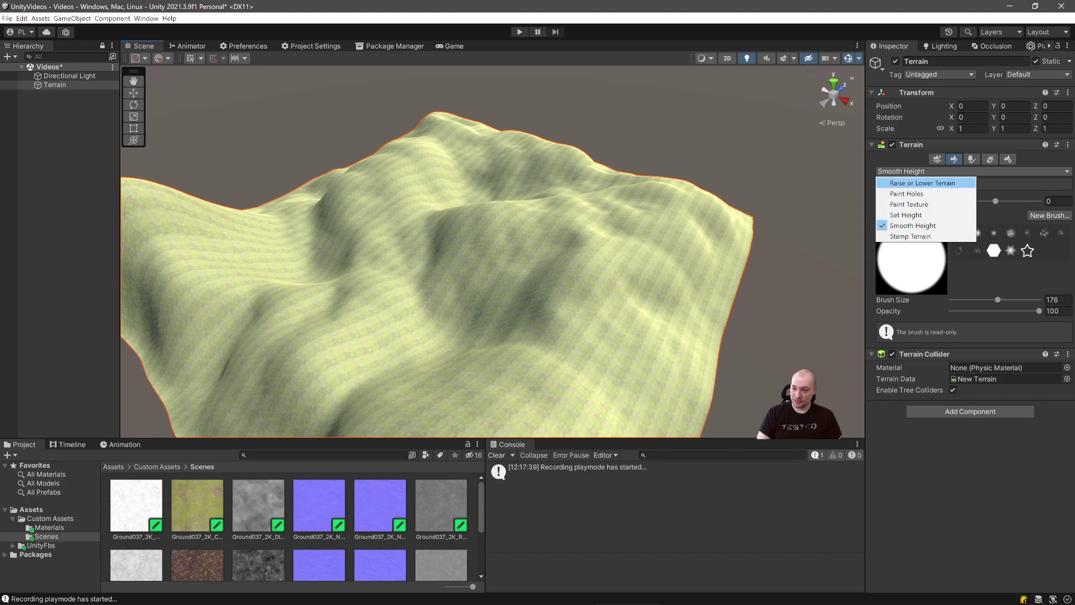
click(918, 215)
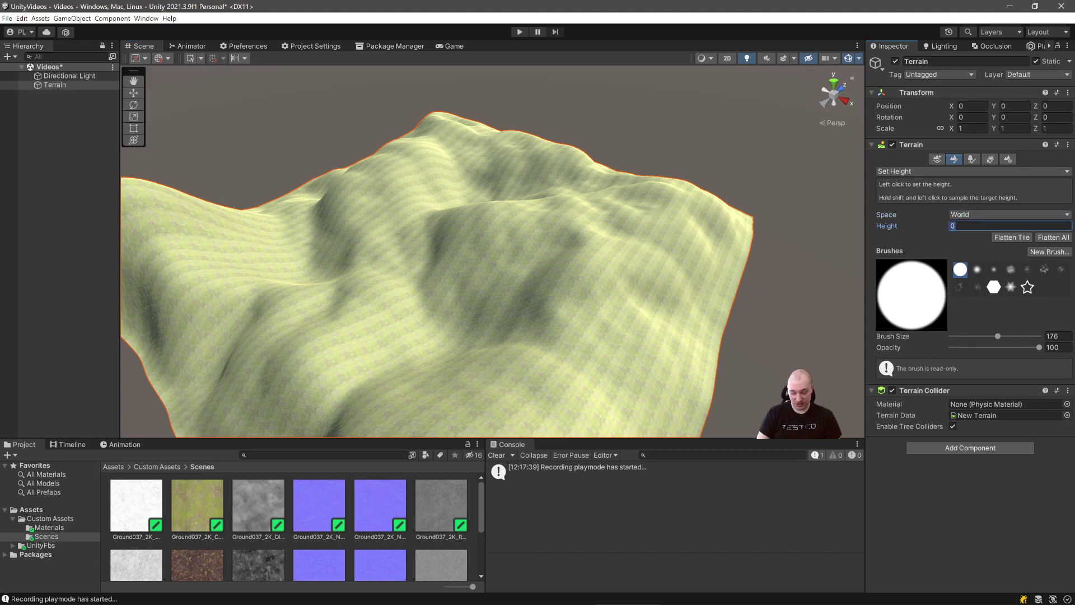
text(2)
click(706, 265)
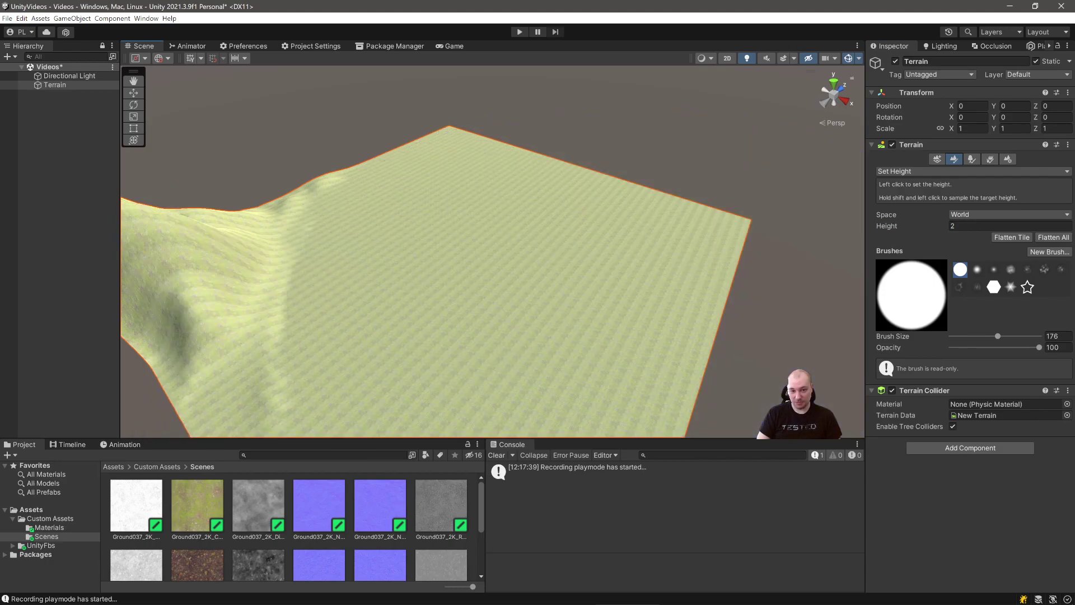
key(ctrl+z)
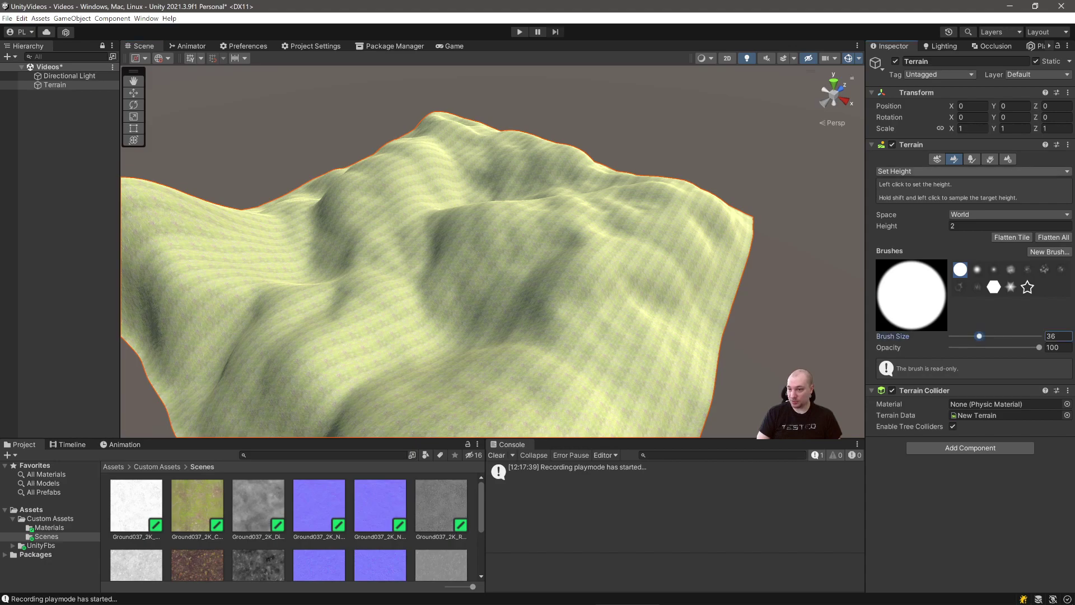
Step: Try flattening the hills at heights 10 and 15 with a size 36 brush, undoing each attempt
text(1)
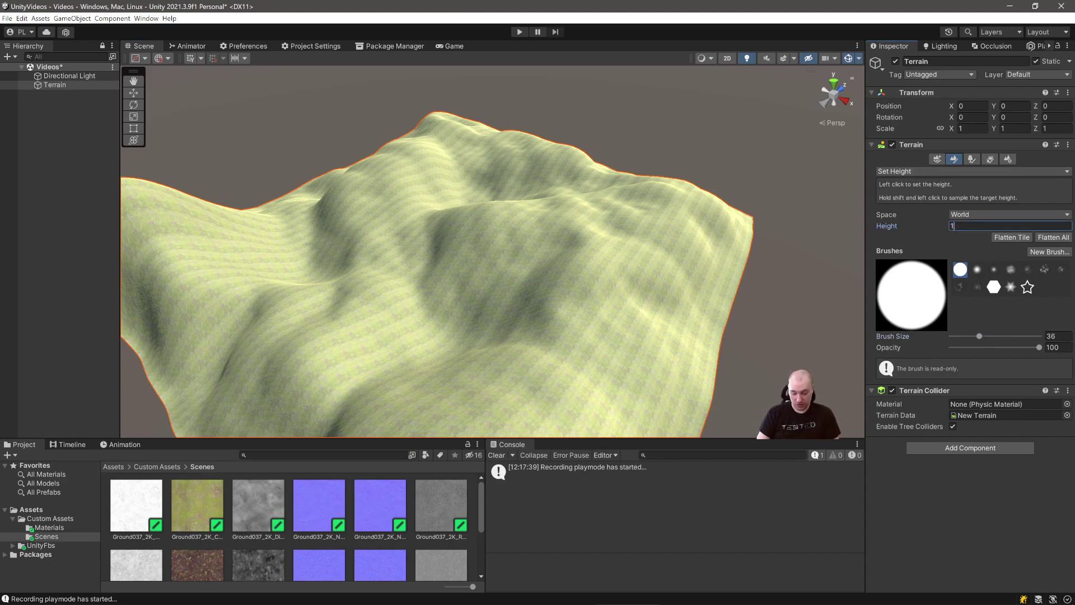
text(0)
mouse_move(599, 294)
mouse_down()
mouse_move(592, 308)
mouse_move(595, 258)
mouse_move(621, 298)
mouse_move(584, 271)
mouse_up()
key(ctrl+z)
click(984, 225)
text(15)
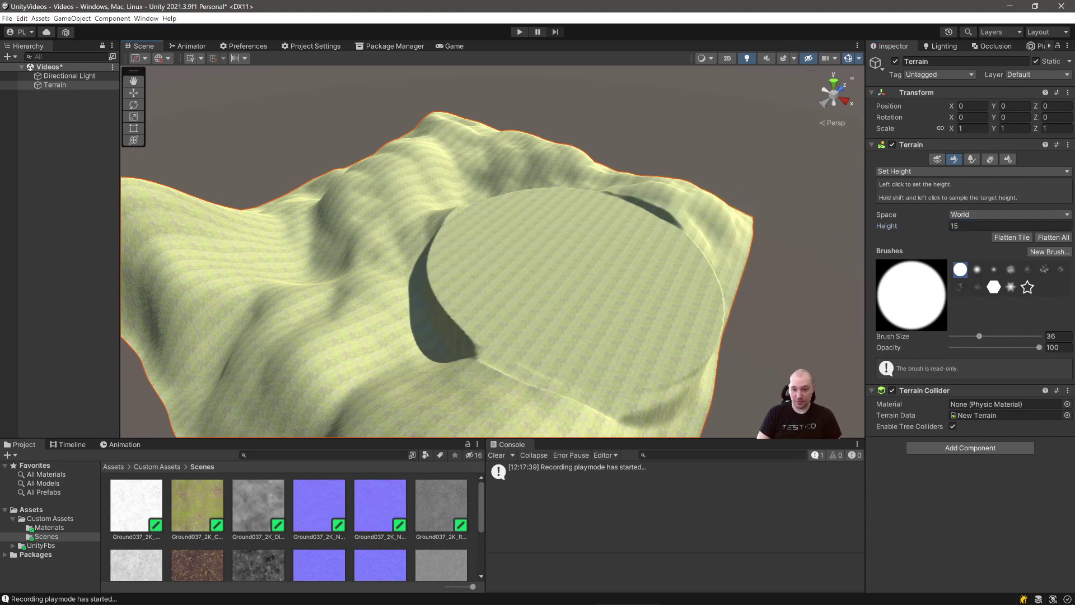
key(ctrl+z)
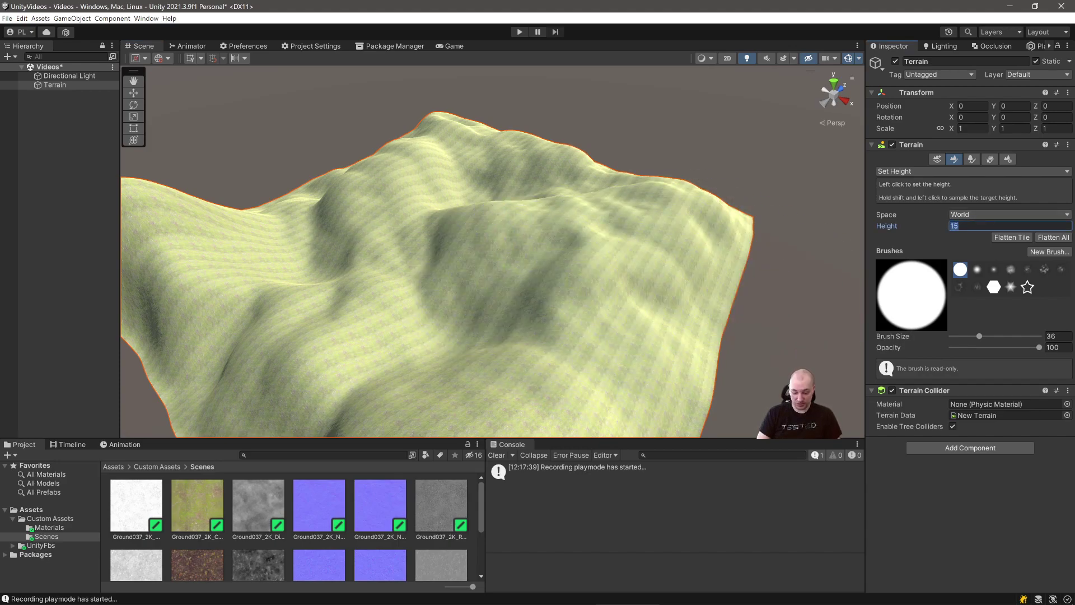
Step: Try carving level ground at height 12 near the terrain's edge with a size 8 brush, and undo the strokes
text(12)
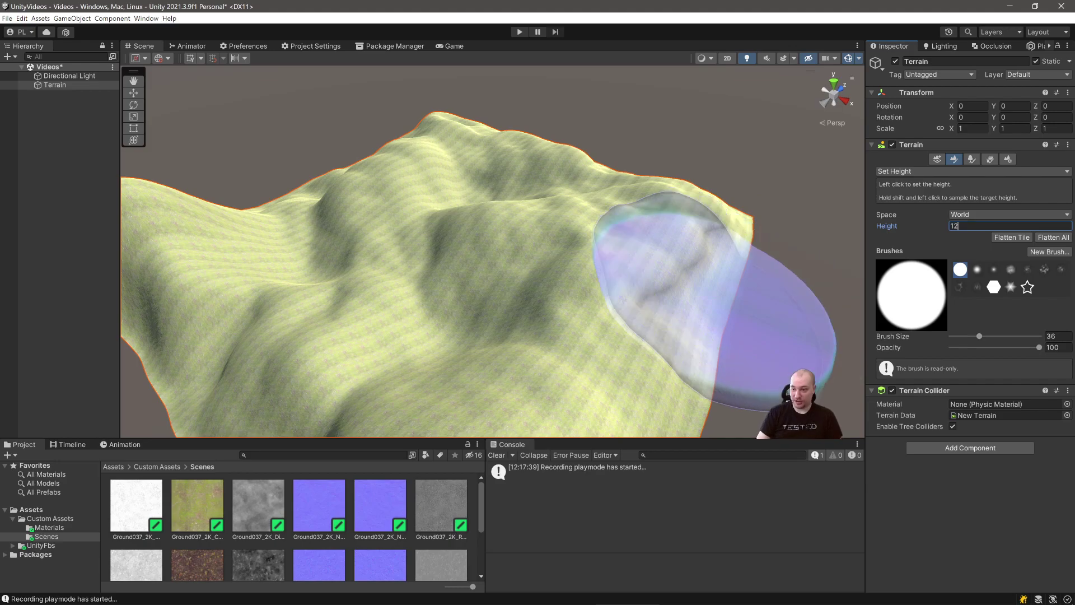
right_drag(636, 264, 470, 272)
mouse_move(733, 392)
mouse_down()
mouse_move(557, 328)
mouse_move(691, 384)
mouse_move(518, 283)
mouse_move(488, 355)
mouse_move(468, 312)
mouse_move(475, 355)
mouse_move(480, 280)
mouse_move(336, 269)
mouse_move(403, 228)
mouse_move(240, 307)
mouse_move(427, 252)
mouse_up()
key(ctrl+z)
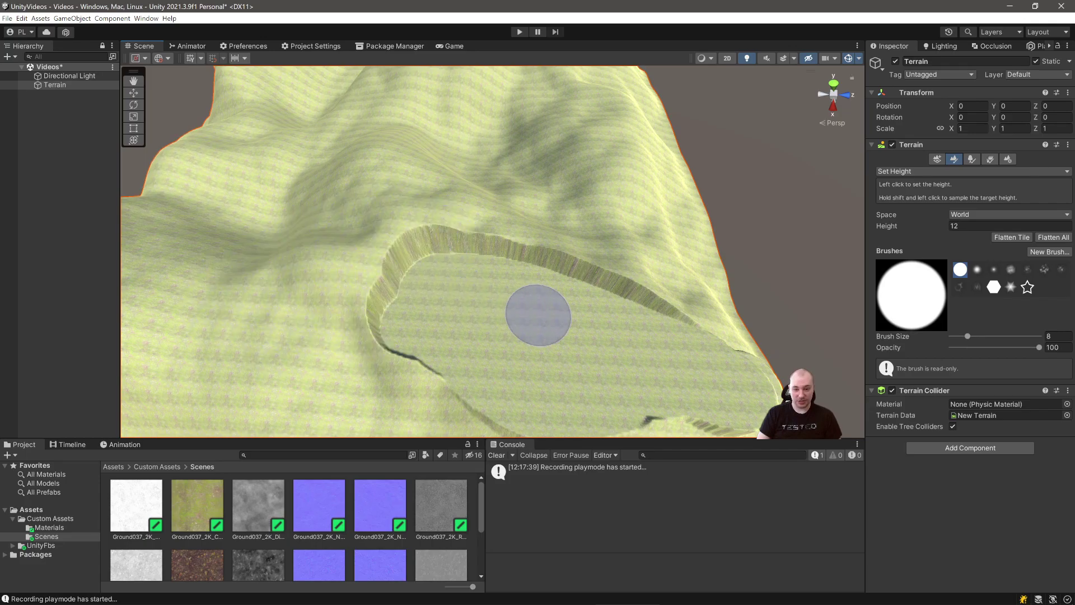
key(ctrl+z)
right_drag(676, 364, 758, 360)
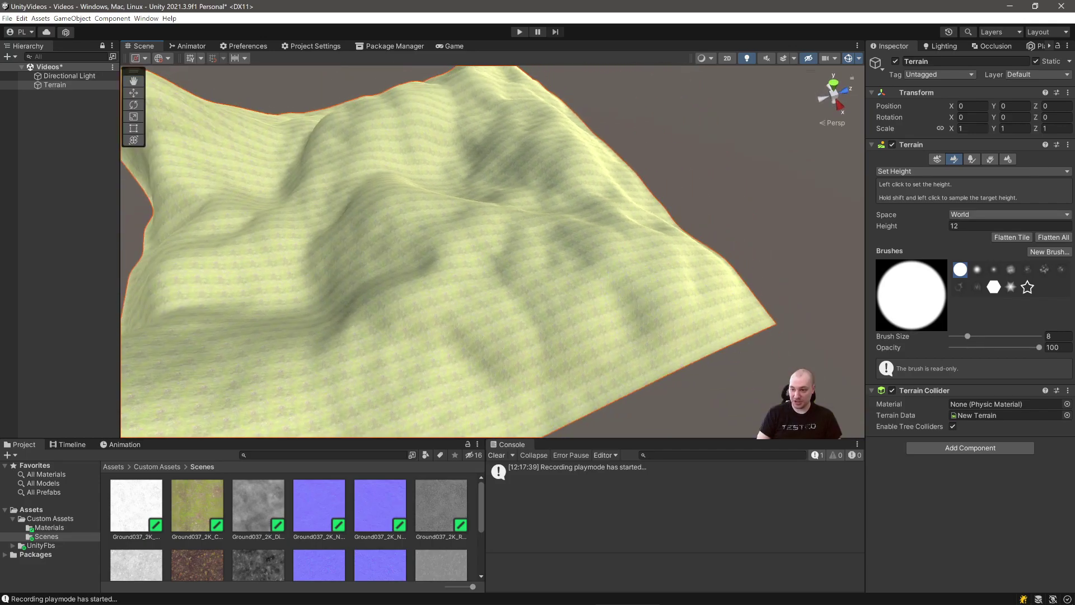
drag(715, 336, 468, 297)
key(ctrl+z)
Step: Flatten a path and broad irregular plateaus through the hills at height 15 with the size 8 brush
right_drag(717, 311, 636, 319)
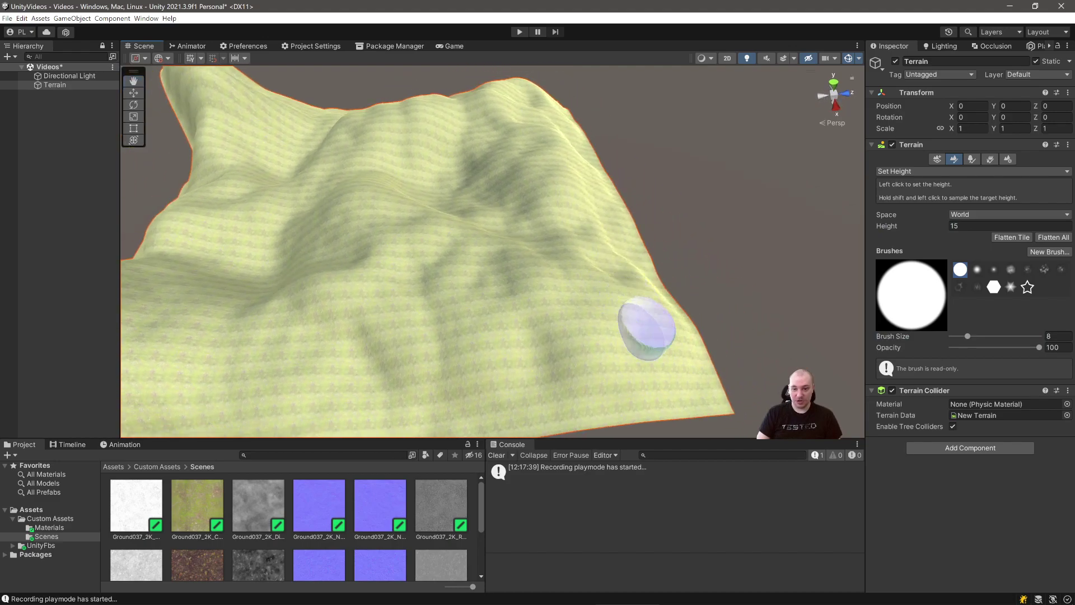
drag(666, 342, 576, 292)
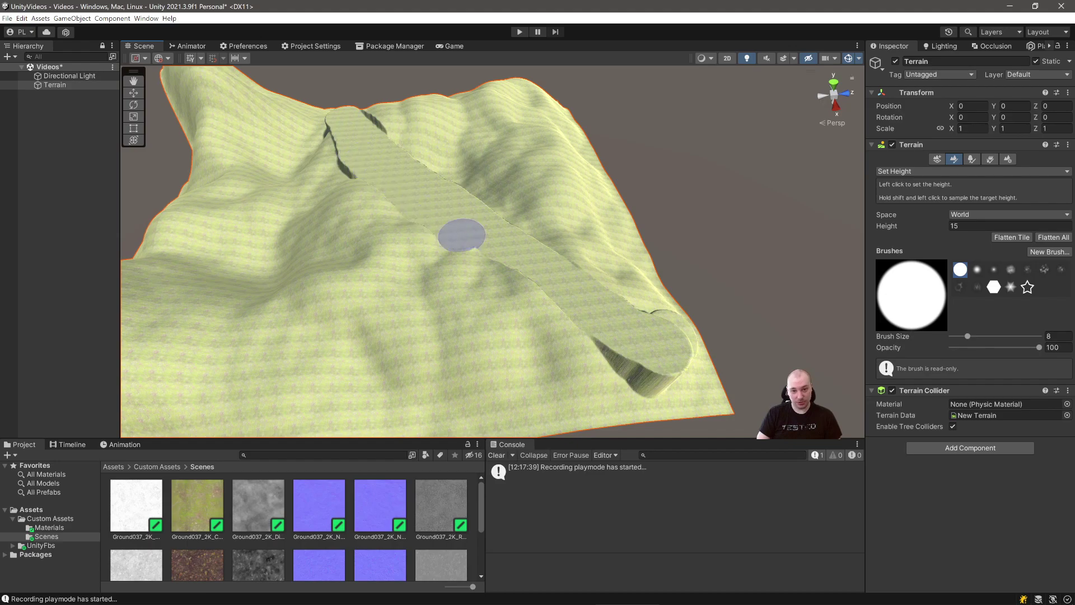
mouse_move(667, 379)
mouse_down()
mouse_move(689, 360)
mouse_move(595, 391)
mouse_move(547, 374)
mouse_move(465, 409)
mouse_move(556, 344)
mouse_move(712, 302)
mouse_move(638, 204)
mouse_up()
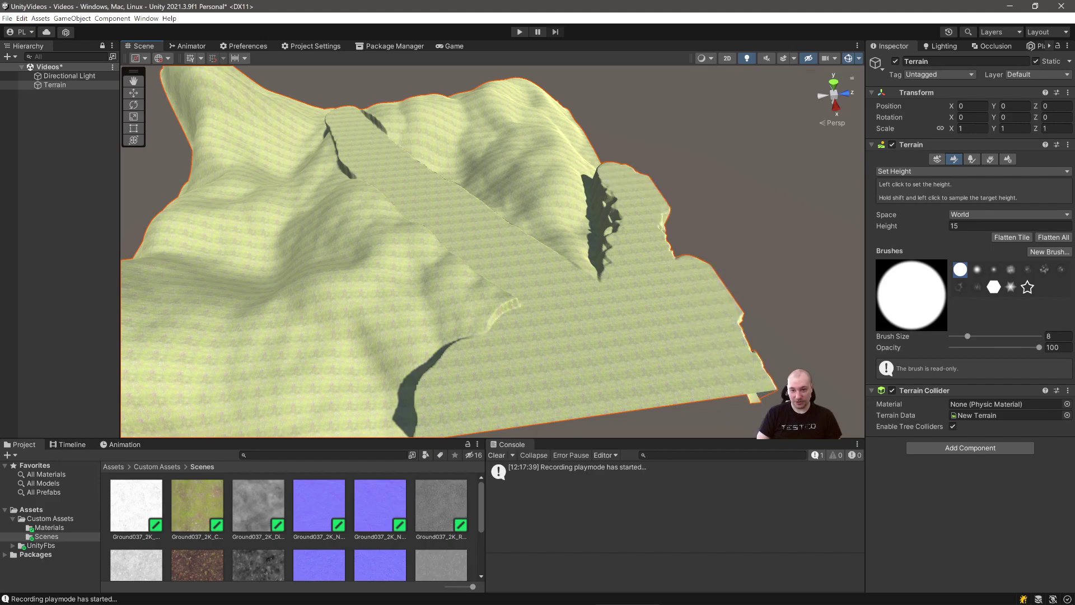
drag(572, 303, 590, 233)
drag(510, 319, 381, 385)
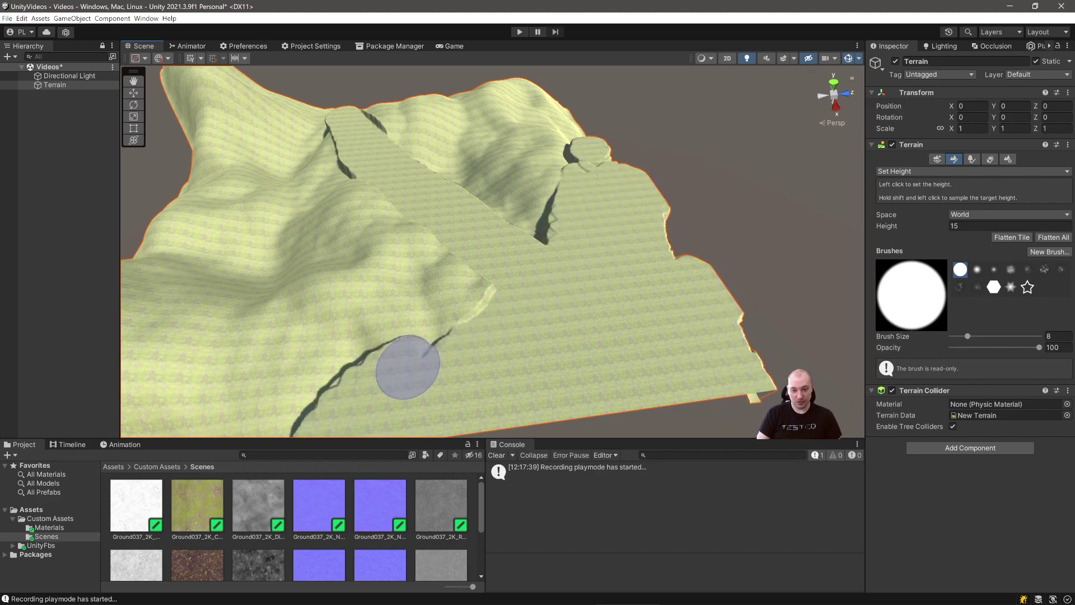
mouse_move(472, 399)
mouse_down()
mouse_move(360, 312)
mouse_move(384, 304)
mouse_move(257, 372)
mouse_move(326, 291)
mouse_move(266, 247)
mouse_move(337, 253)
mouse_up()
mouse_move(487, 265)
right_down()
mouse_move(440, 262)
mouse_move(416, 237)
right_up()
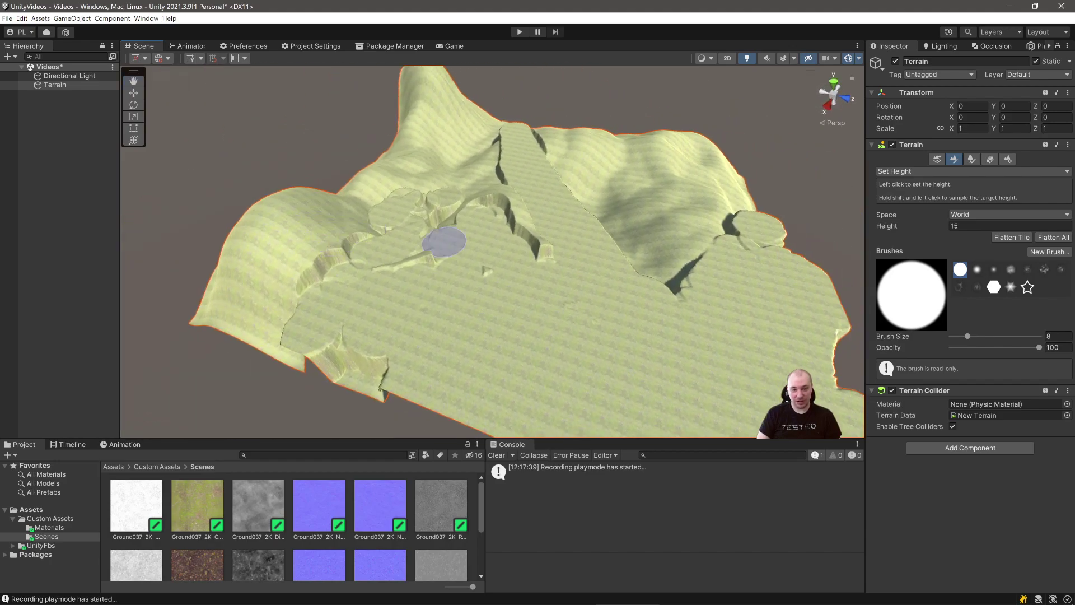
mouse_move(429, 213)
mouse_down()
mouse_move(297, 230)
mouse_move(268, 312)
mouse_move(204, 261)
mouse_move(314, 291)
mouse_move(257, 329)
mouse_move(192, 269)
mouse_move(336, 237)
mouse_move(561, 300)
mouse_move(456, 196)
mouse_move(648, 311)
mouse_move(720, 336)
mouse_move(584, 357)
mouse_up()
Step: Undo all of the height 15 flattening strokes to restore the smoothed hills
key(ctrl+z)
key(ctrl+z)
key(ctrl+z)
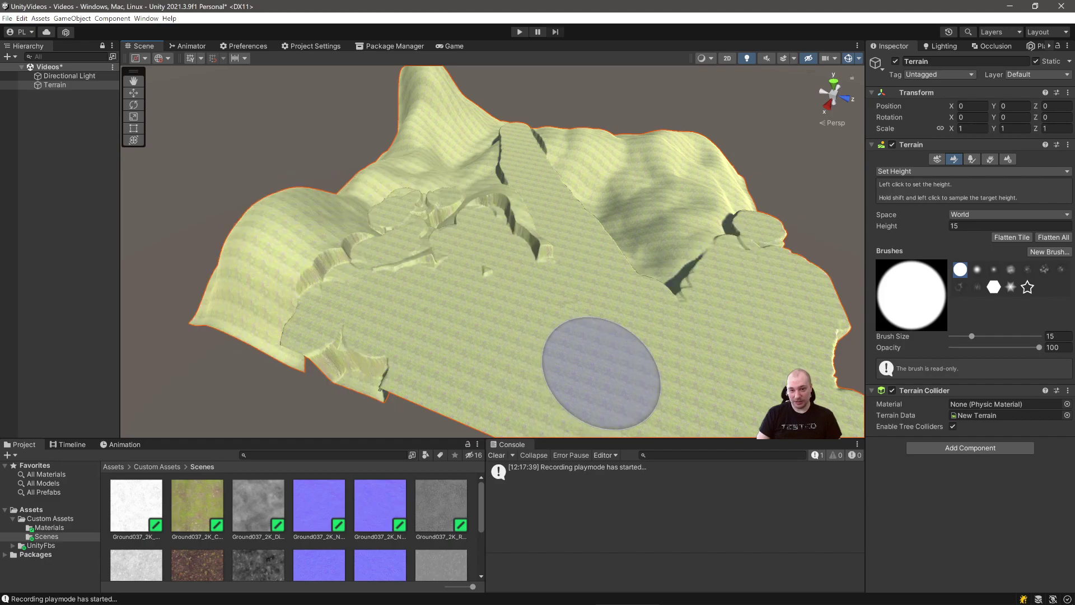
alt+drag(610, 295, 231, 106)
mouse_move(571, 193)
alt+mouse_down()
mouse_move(386, 210)
mouse_move(532, 215)
mouse_move(594, 201)
alt+mouse_up()
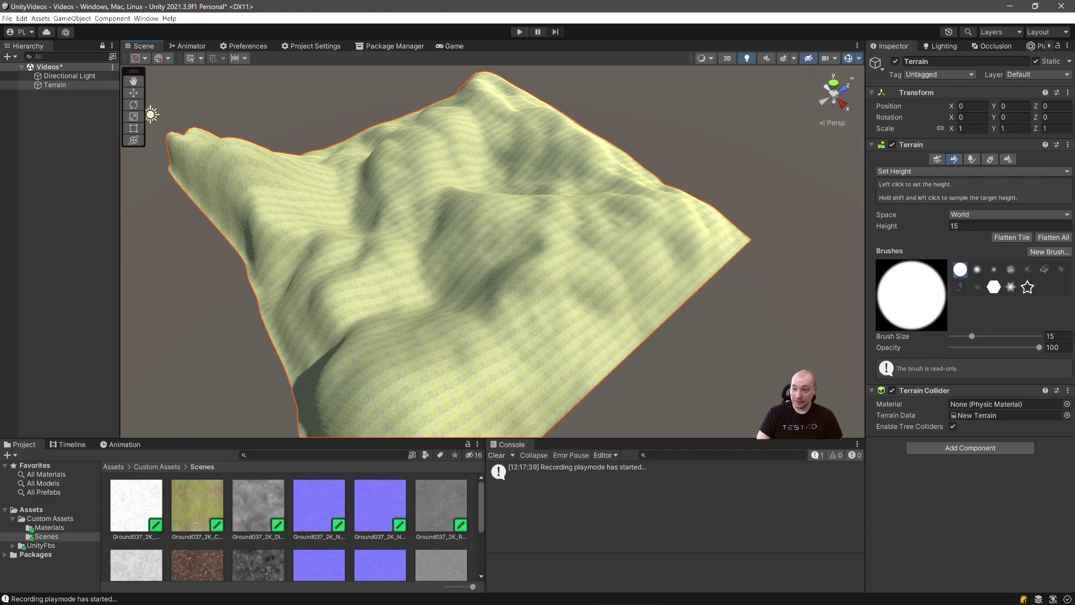
click(924, 171)
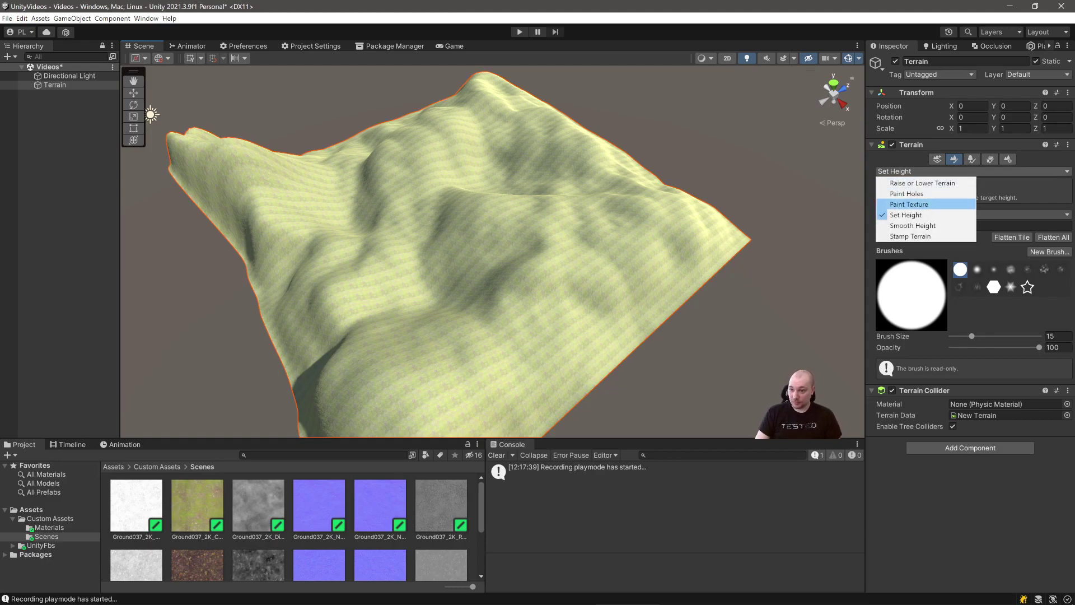
click(922, 183)
alt+drag(532, 297, 694, 294)
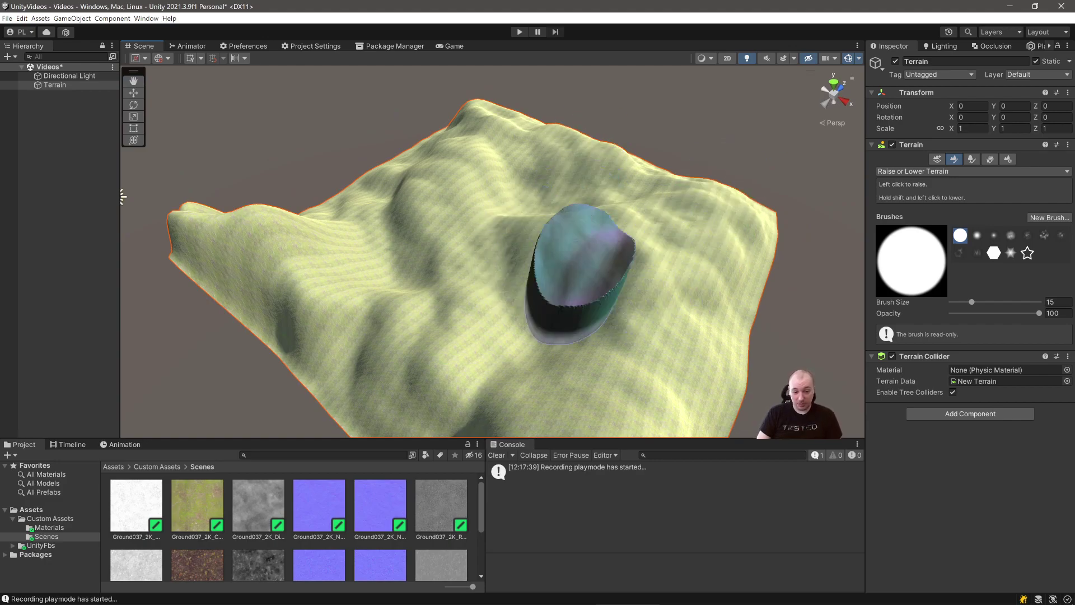
Step: Switch to Paint Texture and try a stroke of the brown New Layer 1 in the valley, undoing it
click(924, 171)
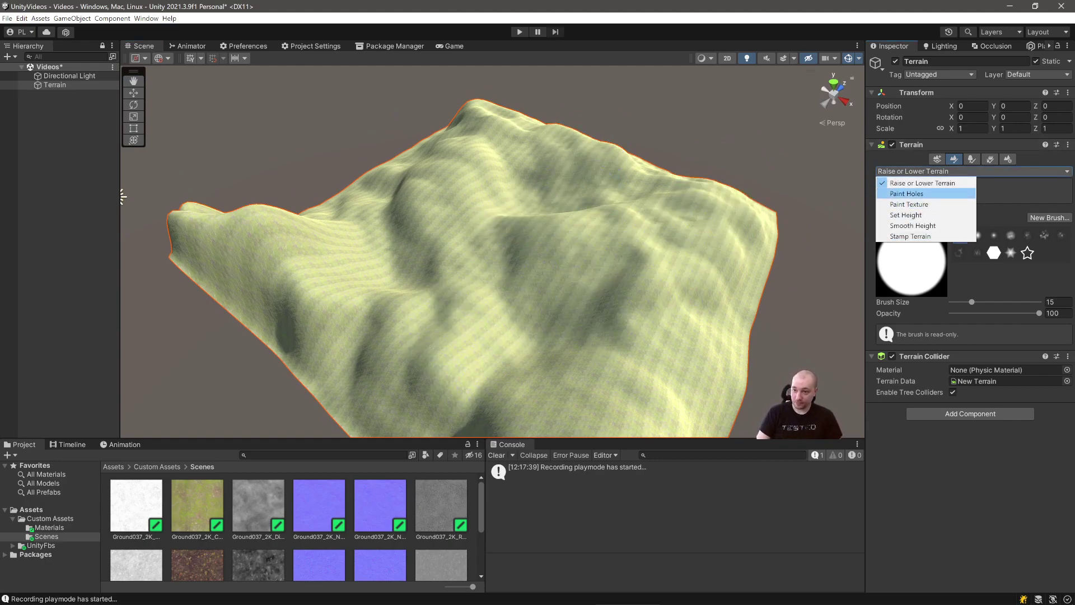
click(909, 204)
mouse_move(697, 193)
right_down()
mouse_move(632, 215)
mouse_move(448, 226)
right_up()
right_drag(616, 218, 585, 209)
mouse_move(585, 210)
mouse_down()
mouse_move(527, 187)
mouse_move(528, 230)
mouse_up()
key(ctrl+z)
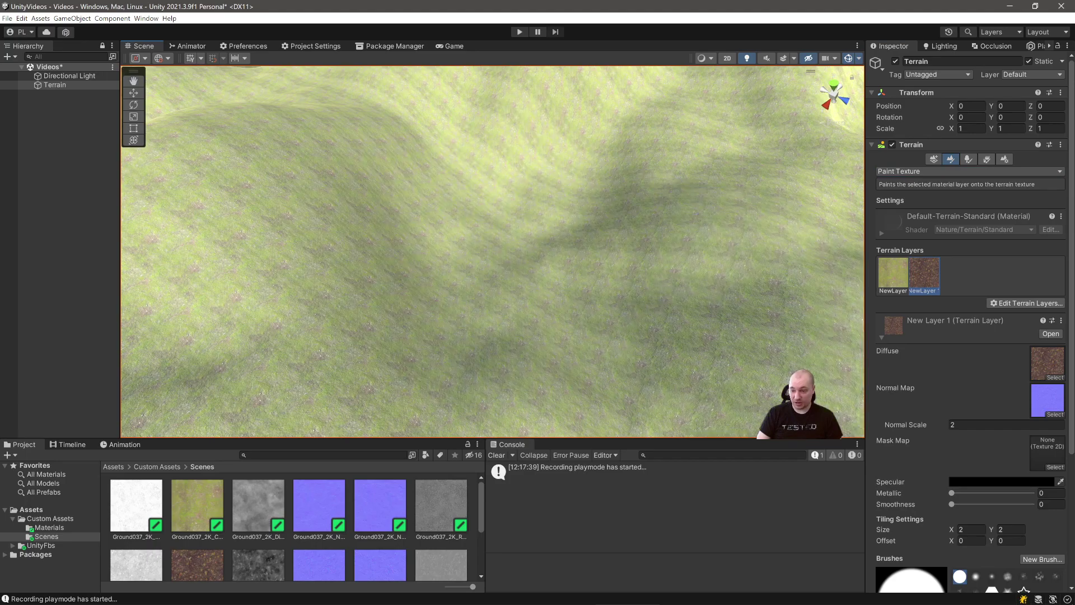
Step: Set the texture brush opacity to 1 and blend the brown layer into the hollow between the hills
scroll(968, 324, down, 5)
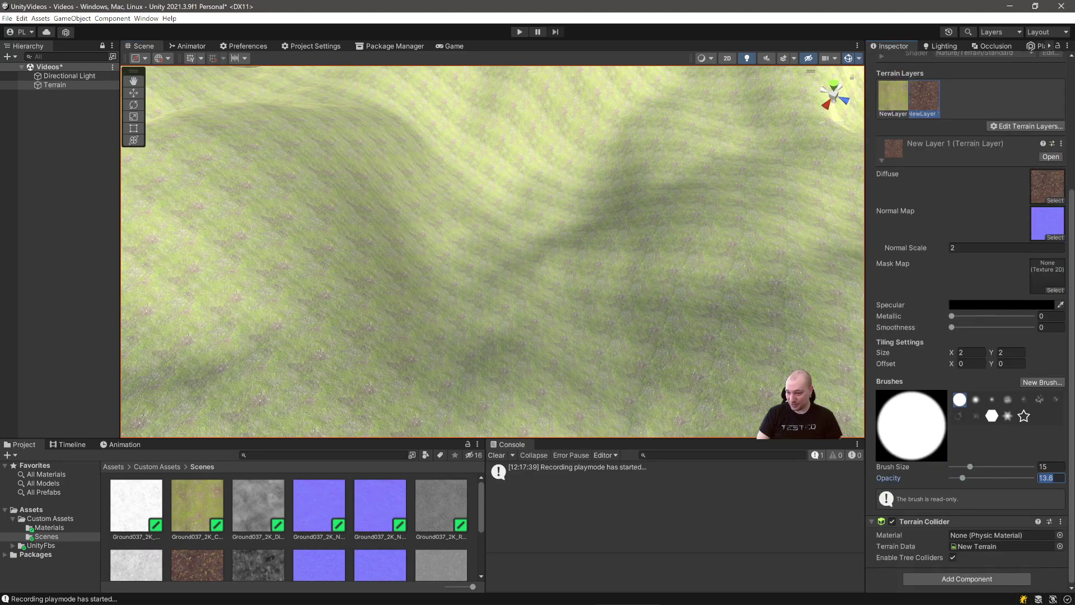
text(1)
mouse_move(537, 224)
mouse_down()
mouse_move(464, 296)
mouse_move(416, 158)
mouse_move(460, 134)
mouse_up()
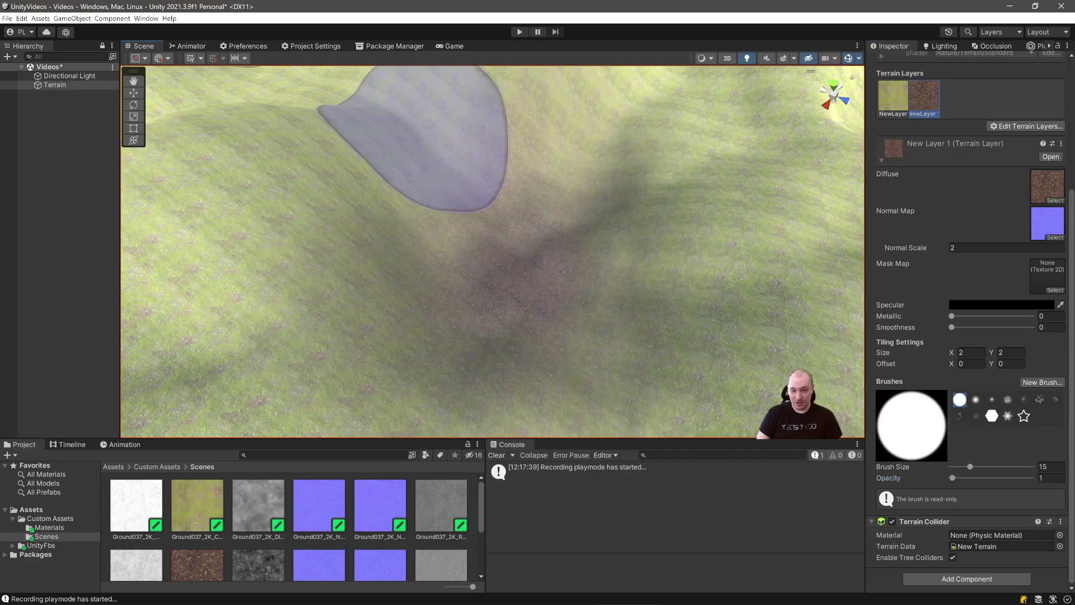
scroll(551, 241, down, 8)
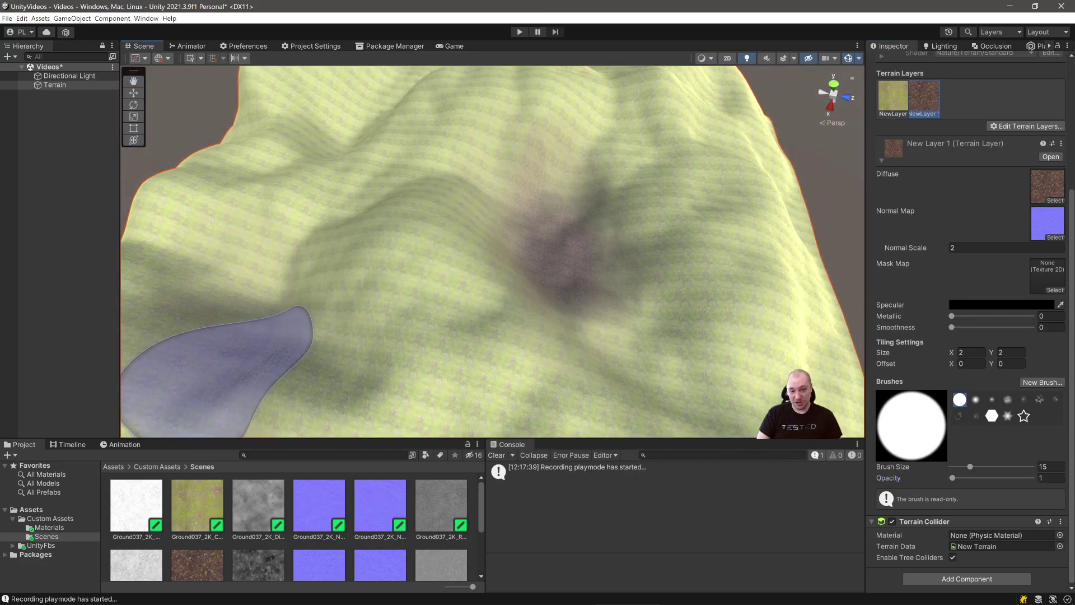
scroll(615, 241, down, 3)
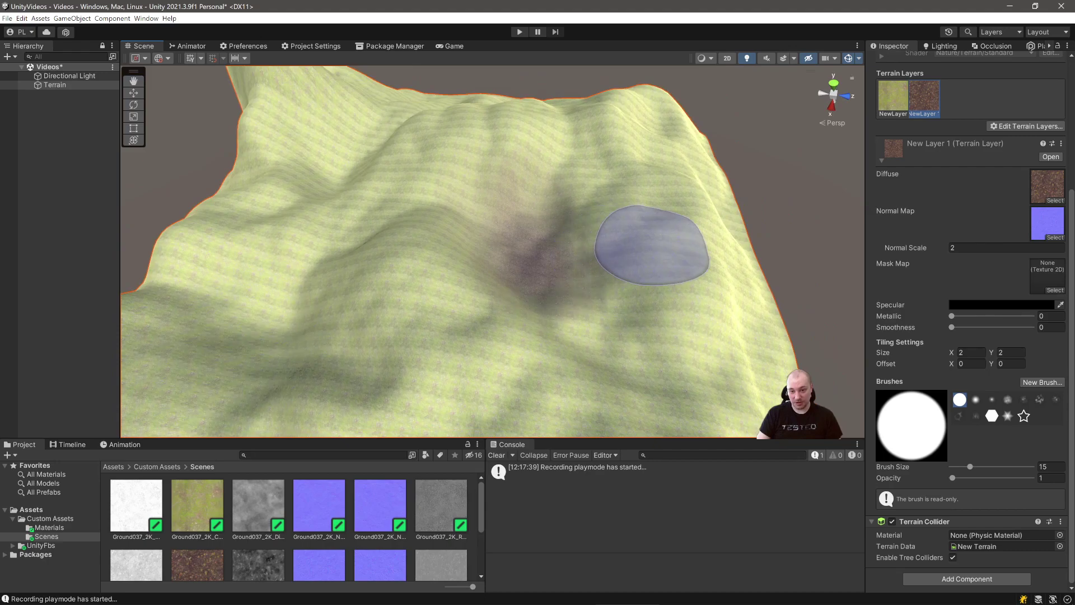
Step: Paint faint, uneven patches of the brown layer over the valleys and slopes on all sides of the terrain
alt+drag(563, 276, 573, 356)
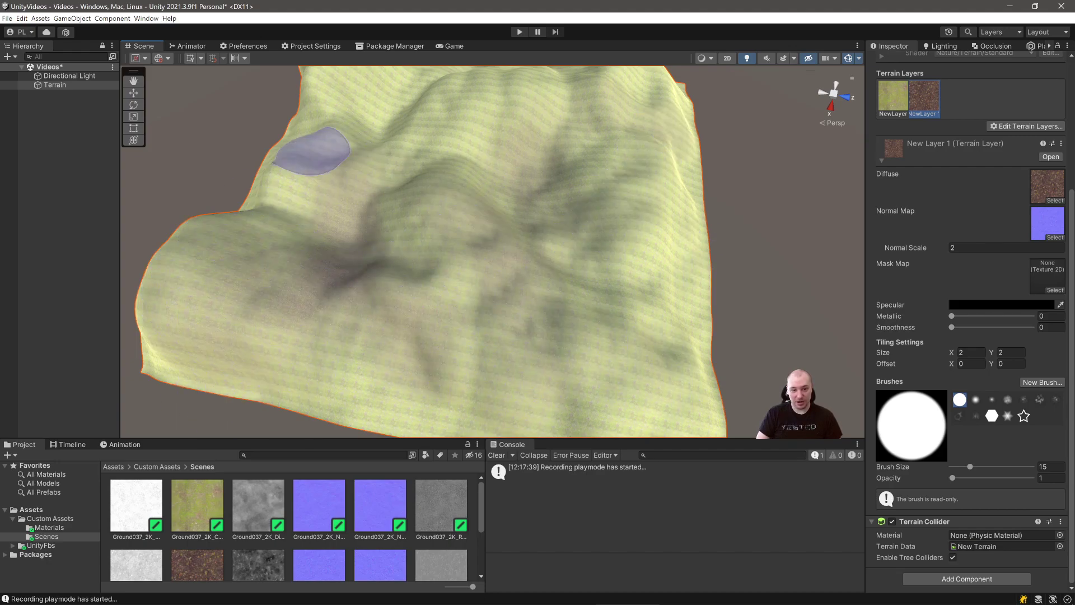
mouse_move(687, 413)
alt+mouse_down()
mouse_move(672, 314)
mouse_move(585, 252)
mouse_move(573, 230)
alt+mouse_up()
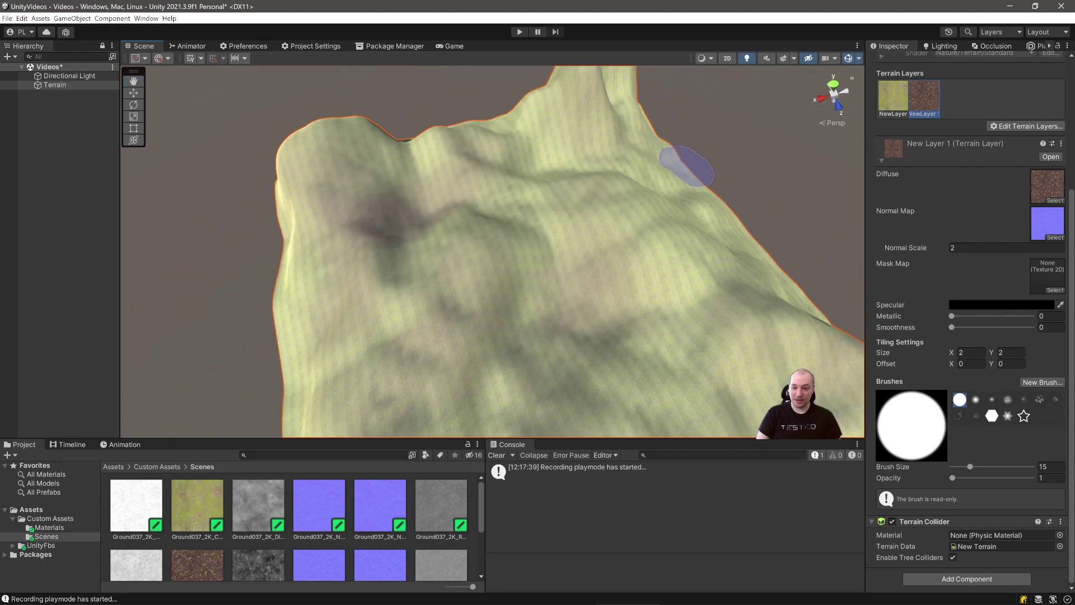
mouse_move(748, 364)
alt+mouse_down()
mouse_move(806, 386)
mouse_move(736, 291)
alt+mouse_up()
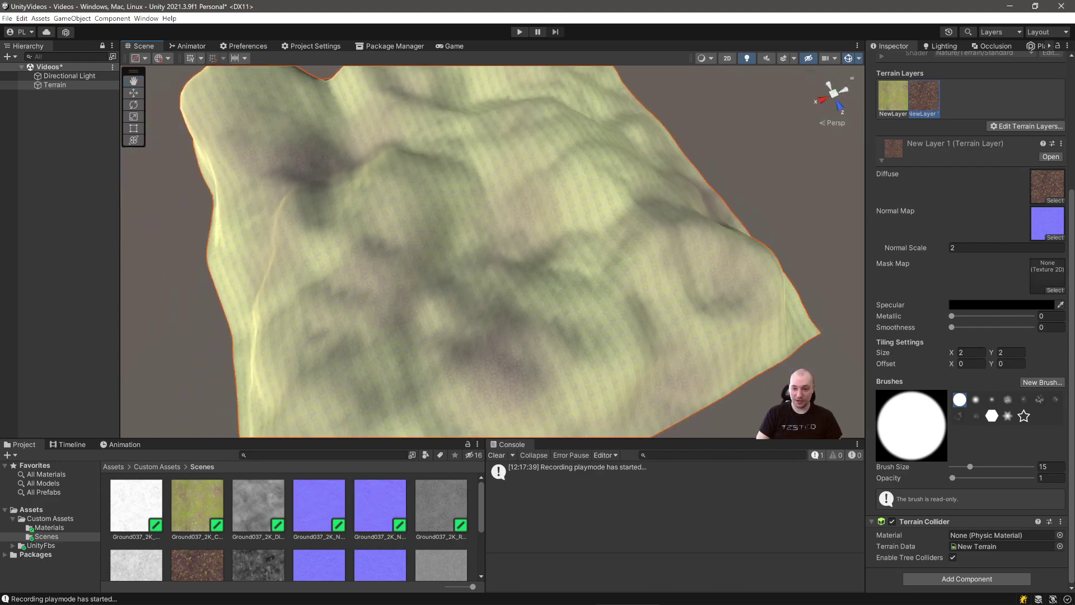
key(w)
mouse_move(603, 355)
alt+mouse_down()
mouse_move(540, 392)
mouse_move(482, 286)
mouse_move(364, 347)
mouse_move(375, 331)
alt+mouse_up()
Step: Reselect the terrain and resume Paint Texture with the brown layer
click(197, 565)
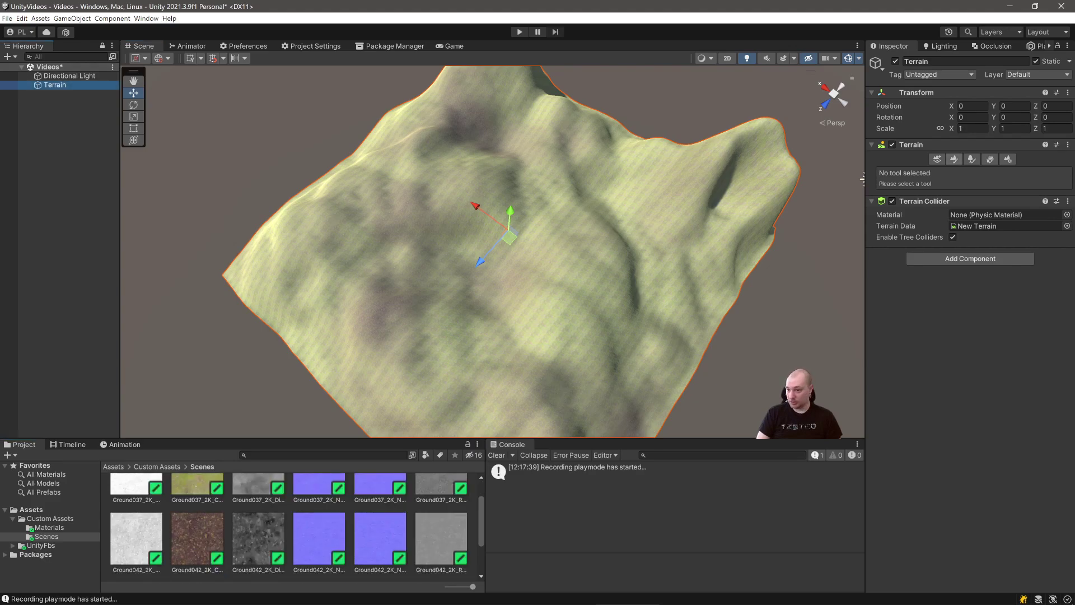
click(954, 159)
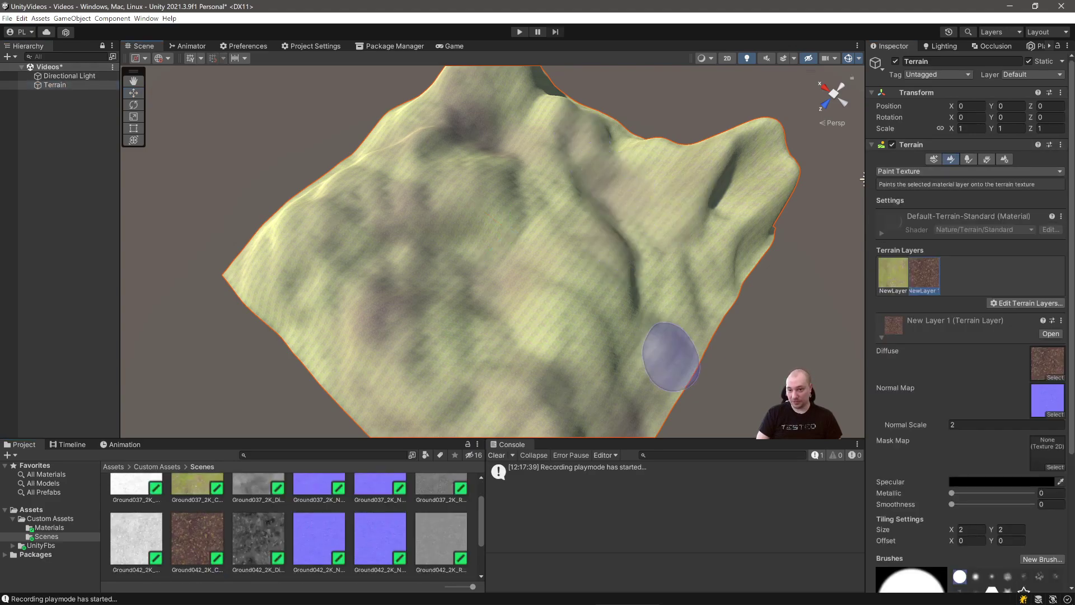
click(863, 179)
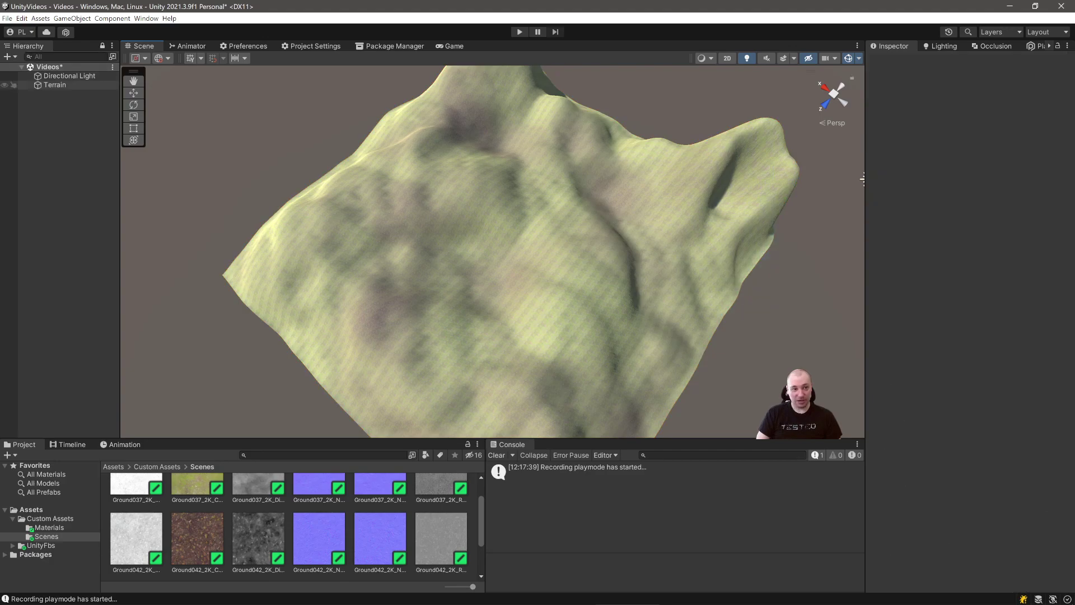
key(ctrl+z)
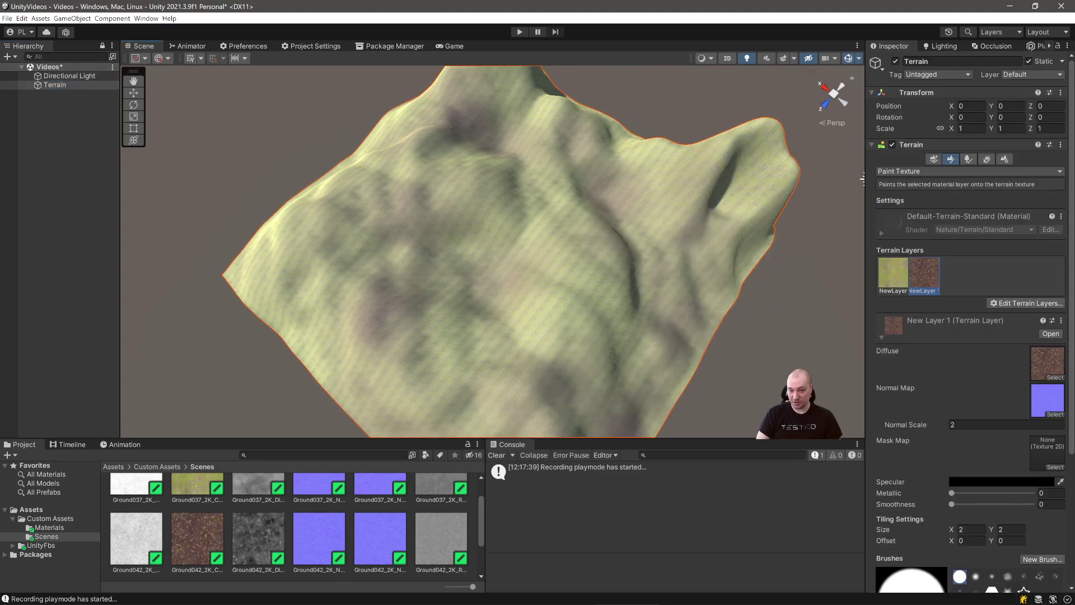
Step: Switch to the ambientCG page in Edge and search its assets for rock
mouse_move(756, 216)
right_down()
mouse_move(918, 126)
mouse_move(911, 135)
right_up()
key(w)
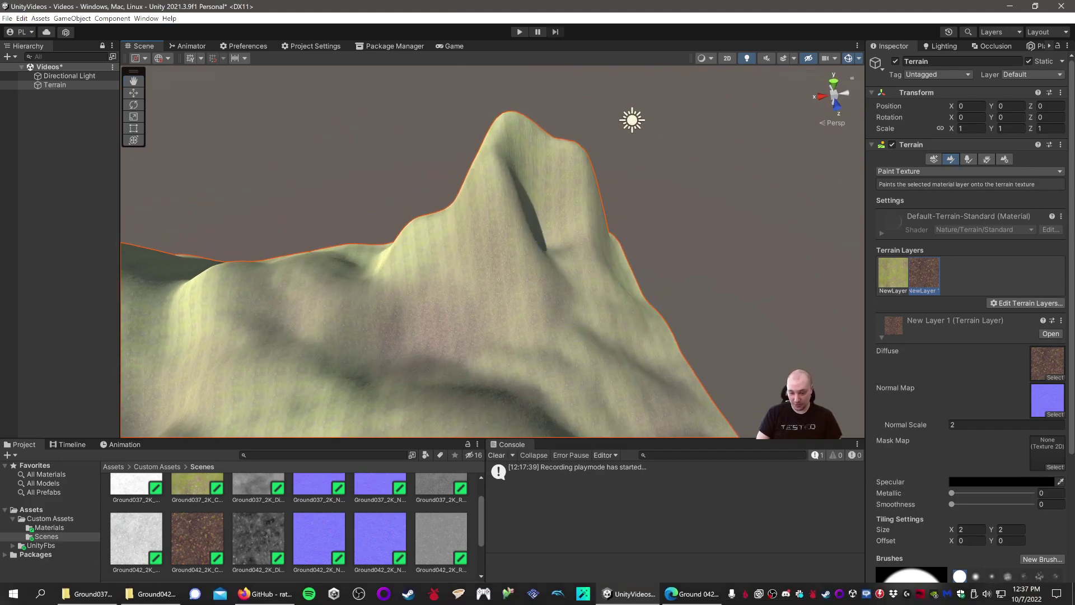
click(692, 595)
click(16, 28)
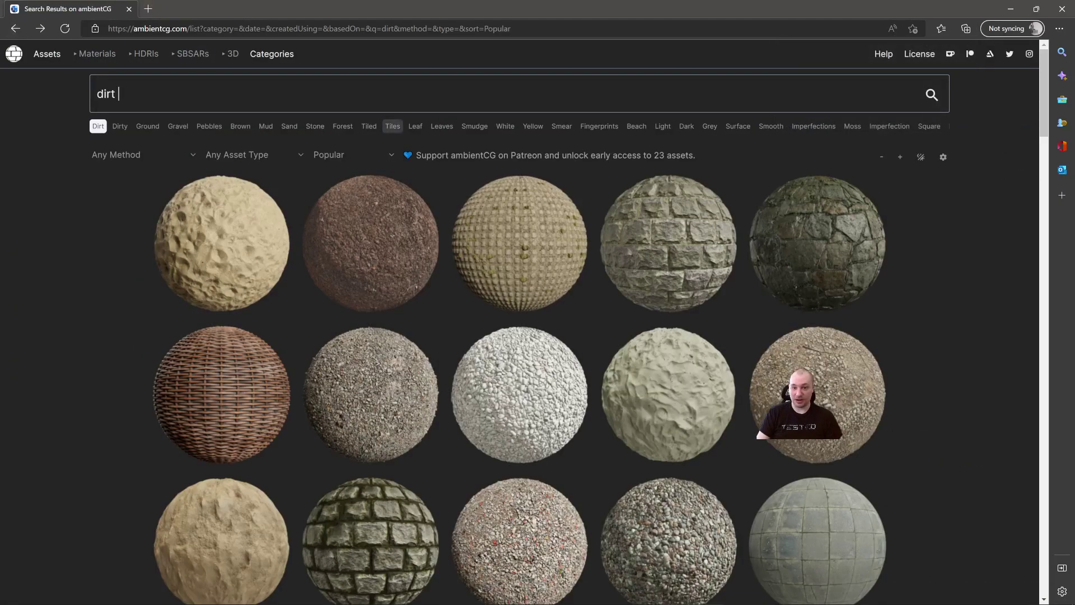
text(rock)
key(Return)
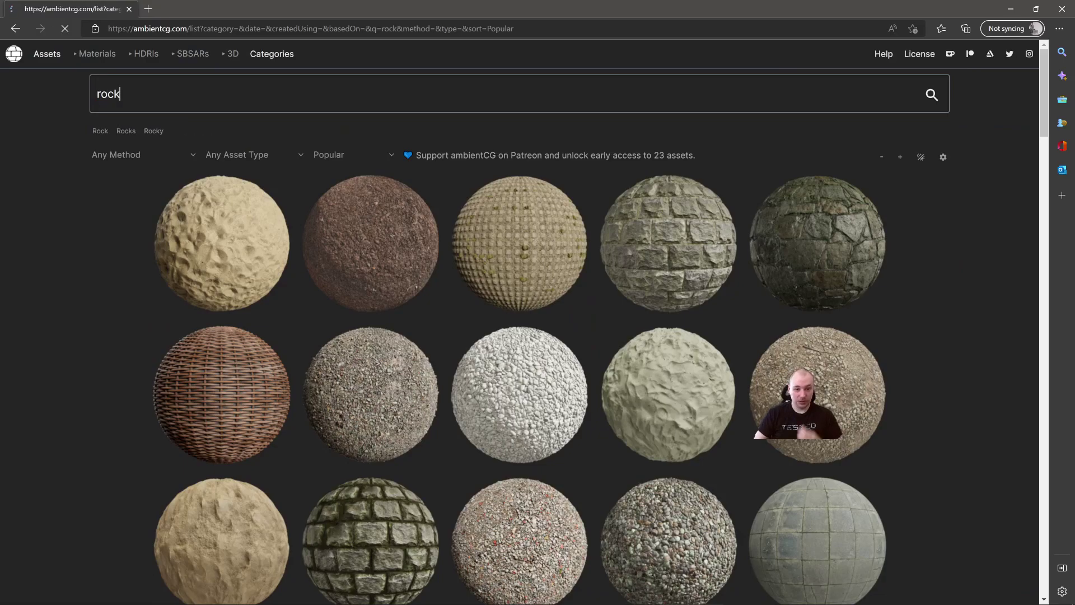
scroll(518, 286, down, 4)
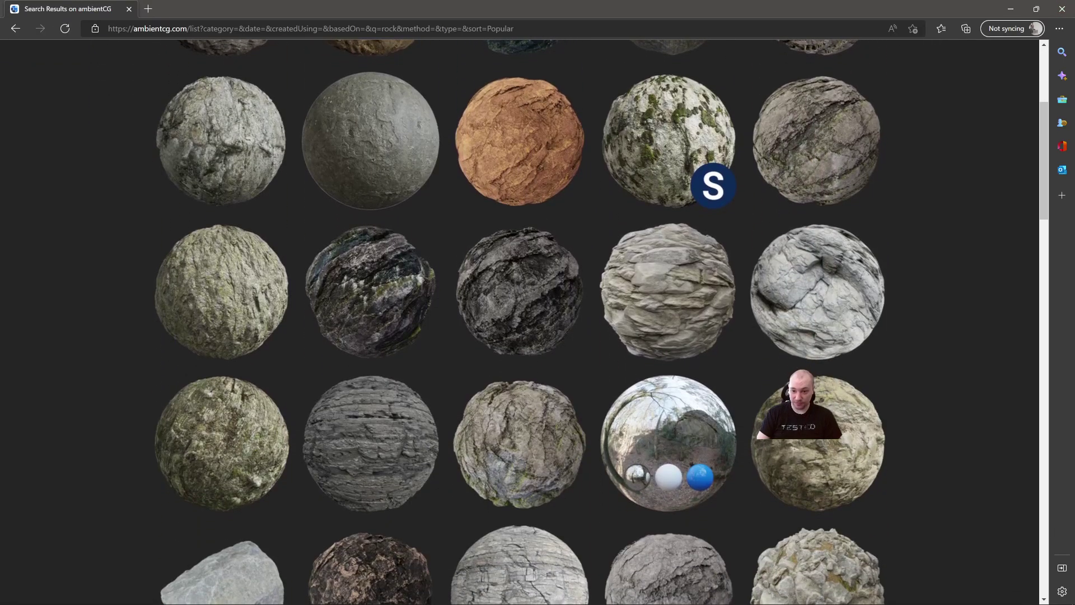
Step: Open the Rock 031 material and download its 2K-JPG version
click(518, 286)
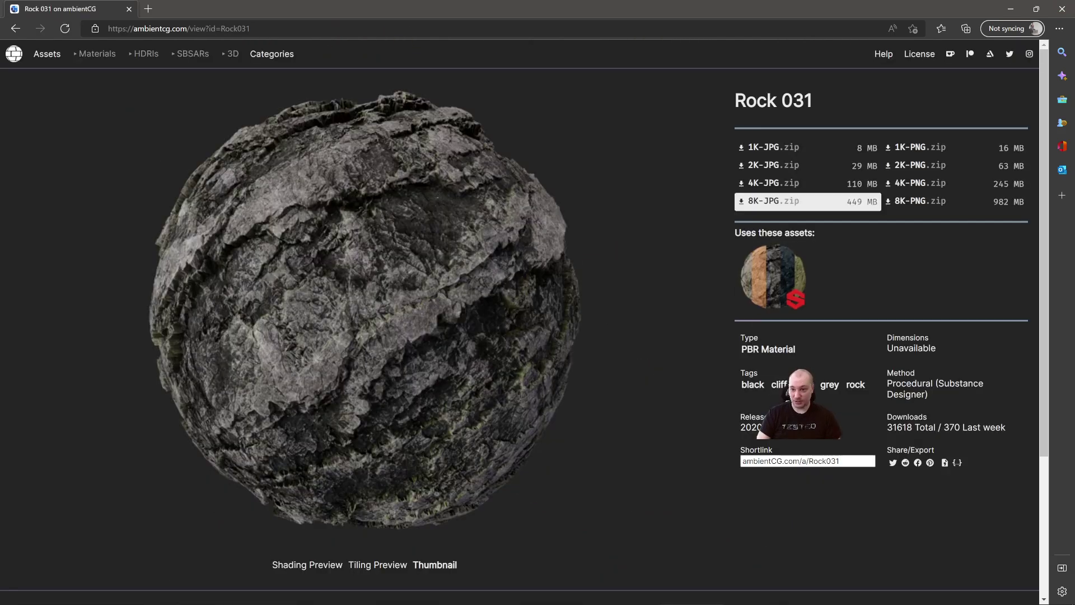
click(773, 165)
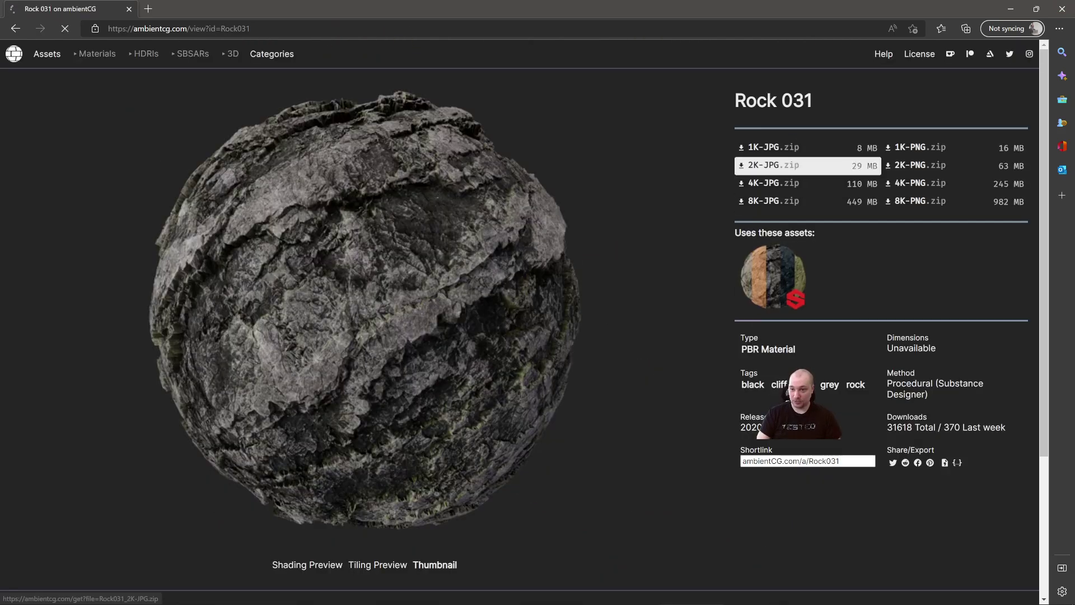
click(806, 168)
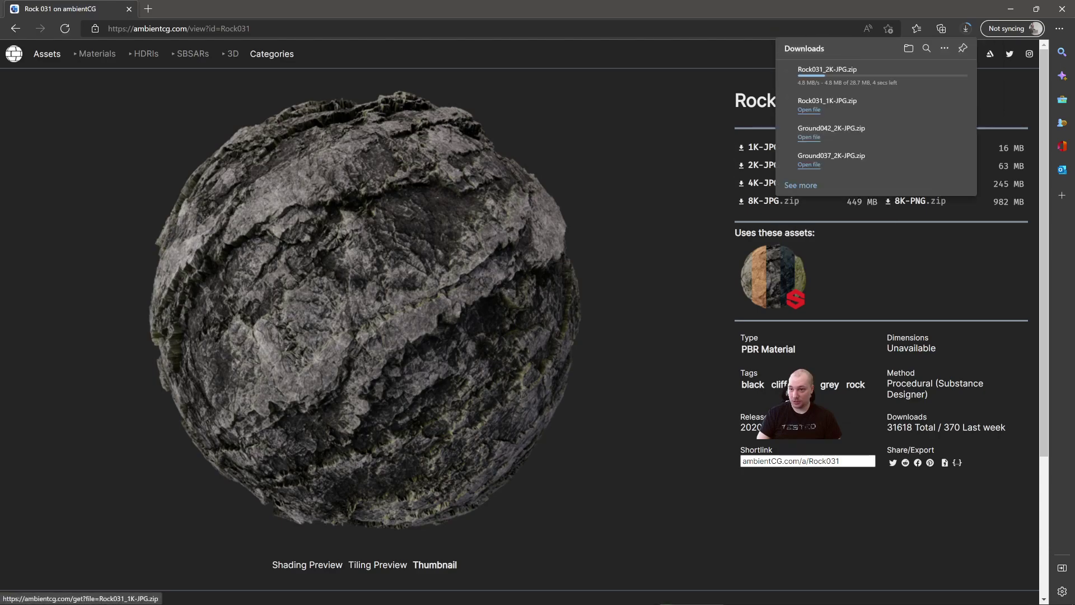
Step: Show Rock031_2K-JPG.zip in the Downloads folder and extract it to a folder of the same name
click(928, 73)
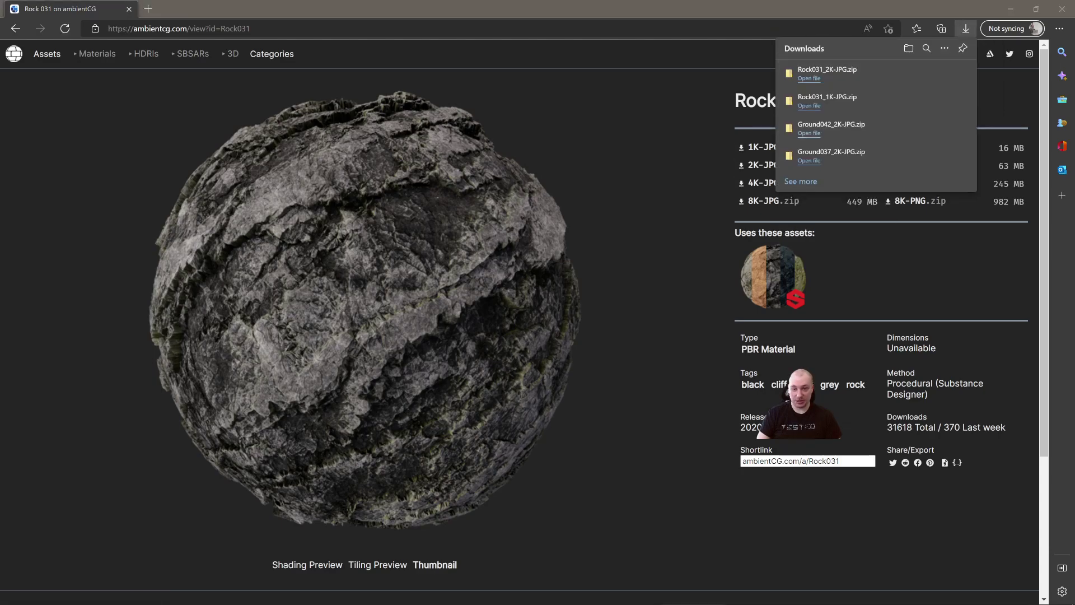
click(193, 50)
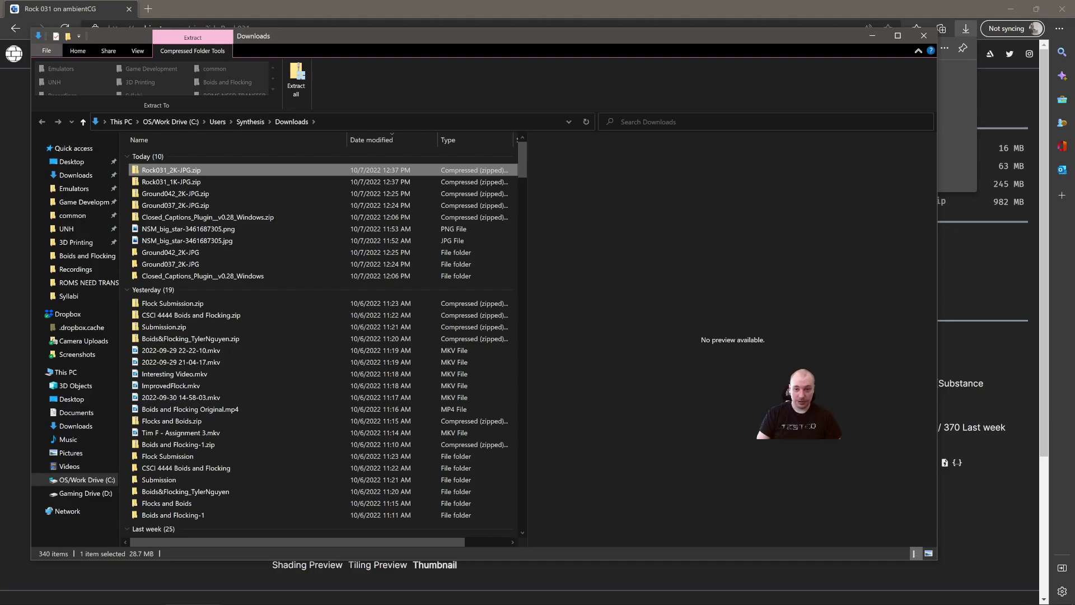
click(296, 79)
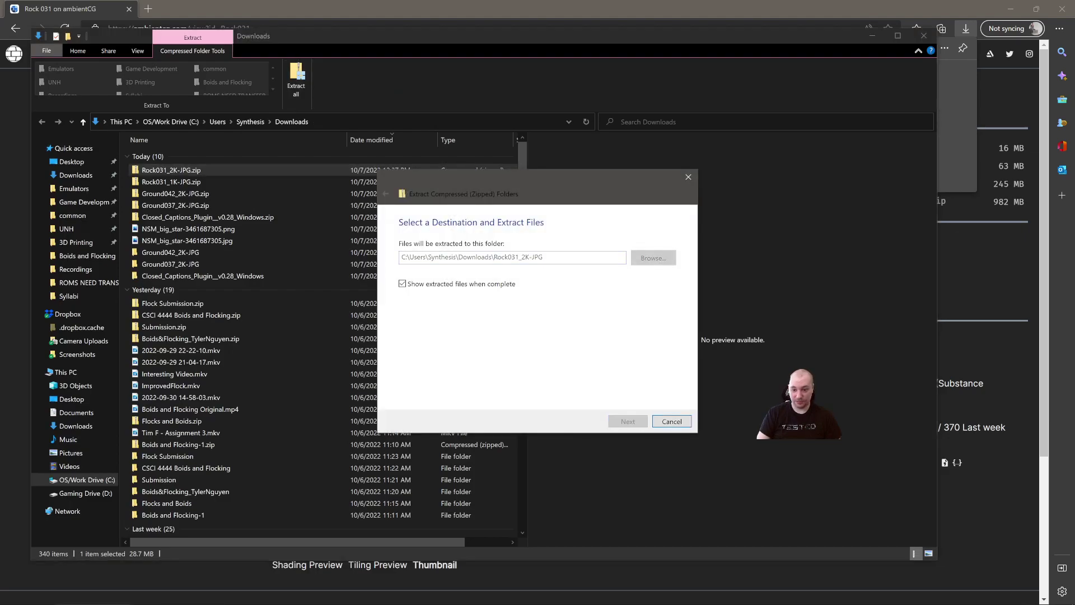
key(Escape)
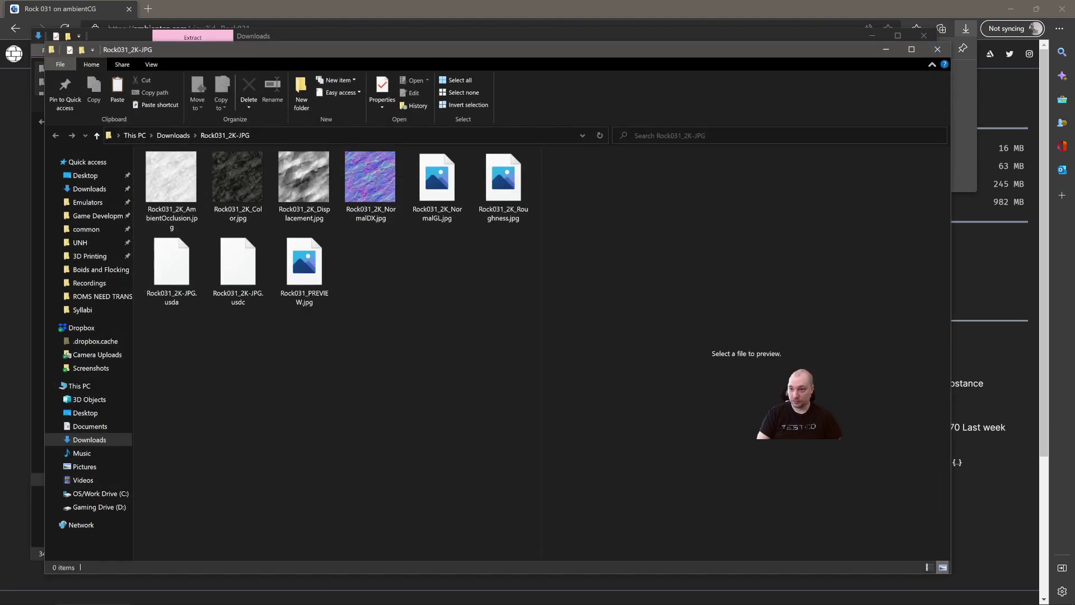
Step: Import Rock031_2K_Color.jpg and Rock031_2K_NormalDX.jpg into the Unity project's Scenes folder
click(172, 190)
shift+click(503, 186)
click(238, 186)
ctrl+click(370, 186)
ctrl+click(370, 177)
drag(370, 176, 622, 534)
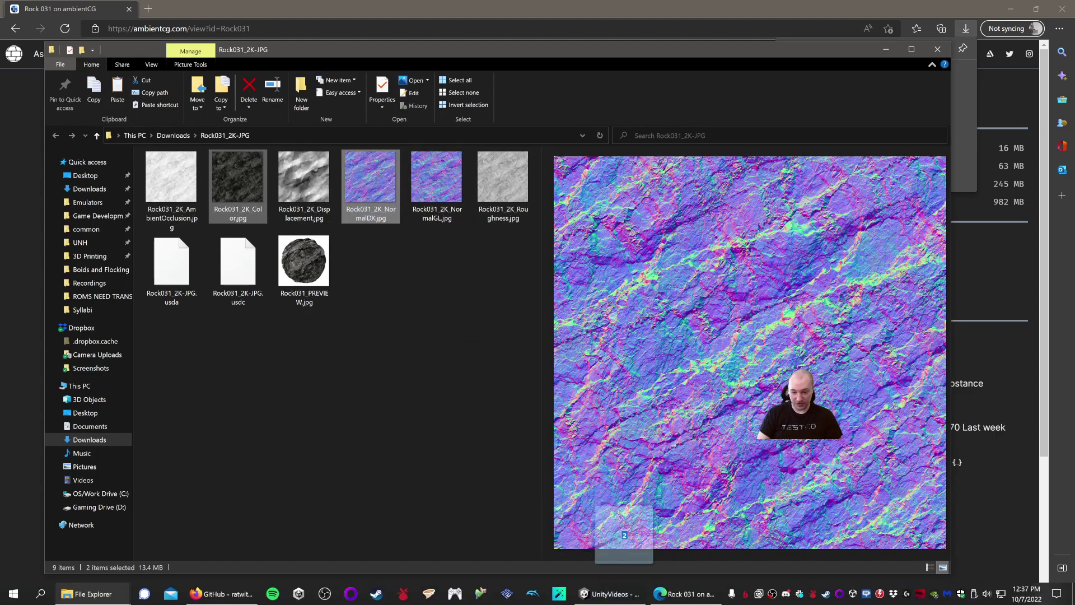
drag(613, 592, 537, 286)
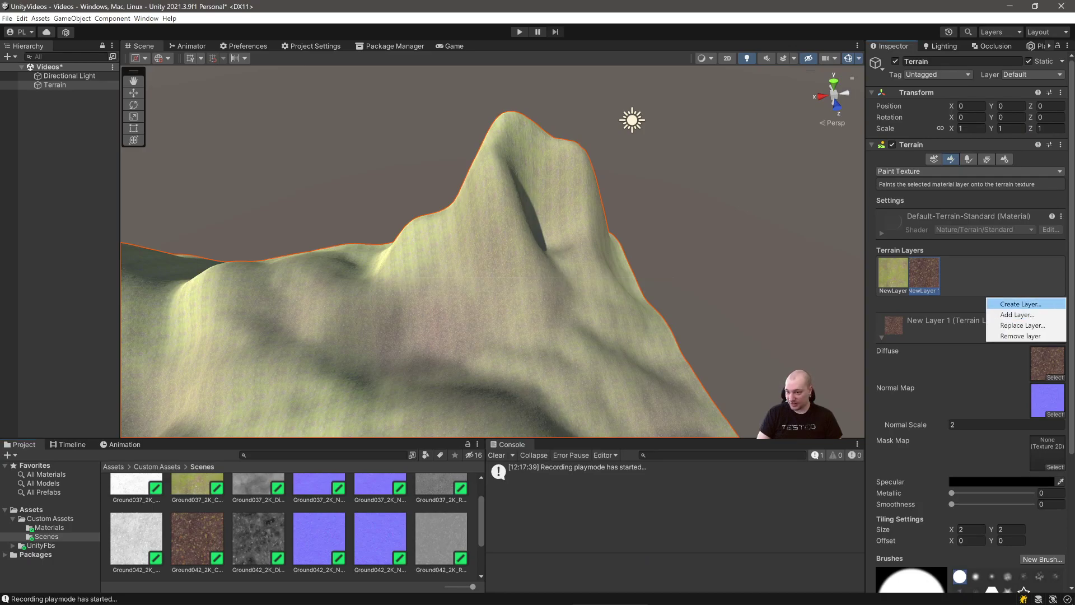
Step: Create a new terrain layer using the Rock031_2K_Color texture
click(1020, 303)
click(1044, 333)
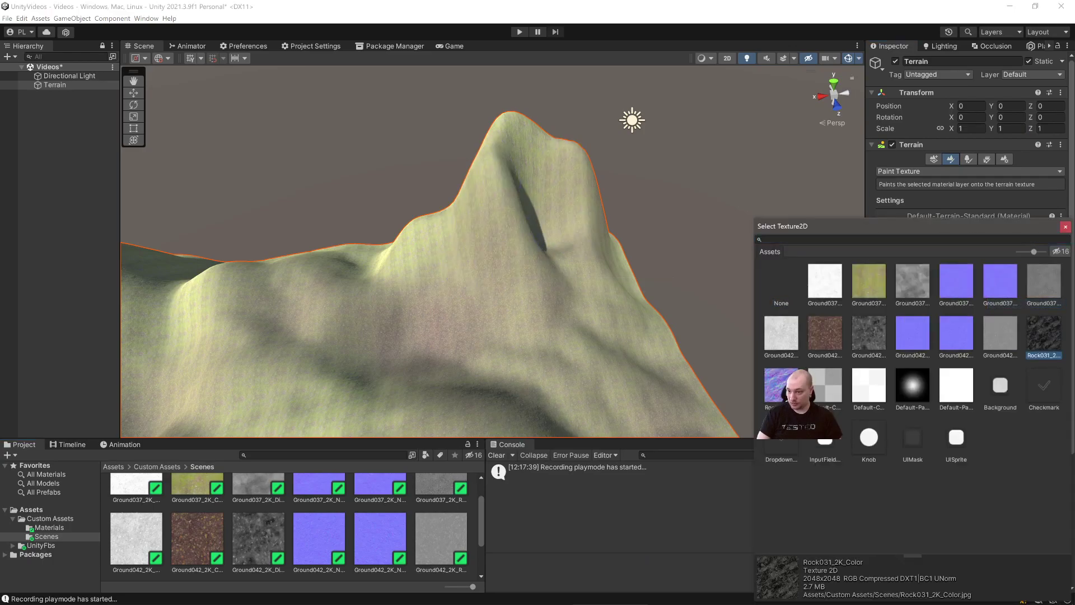
click(1066, 227)
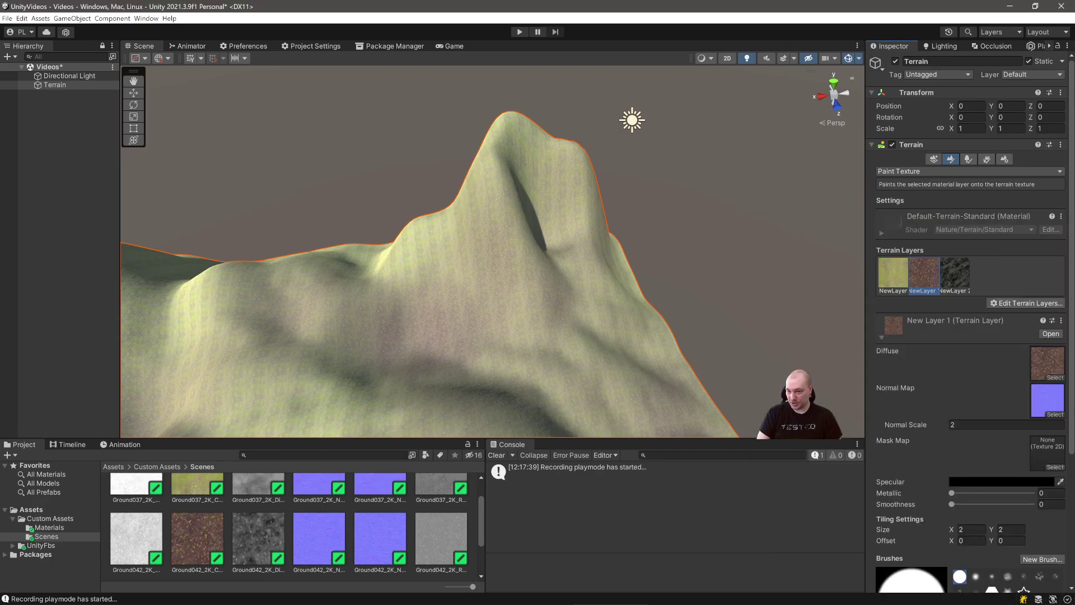
Step: Assign the Rock031 NormalDX texture as New Layer 2's normal map and set its smoothness to 0.5
click(954, 273)
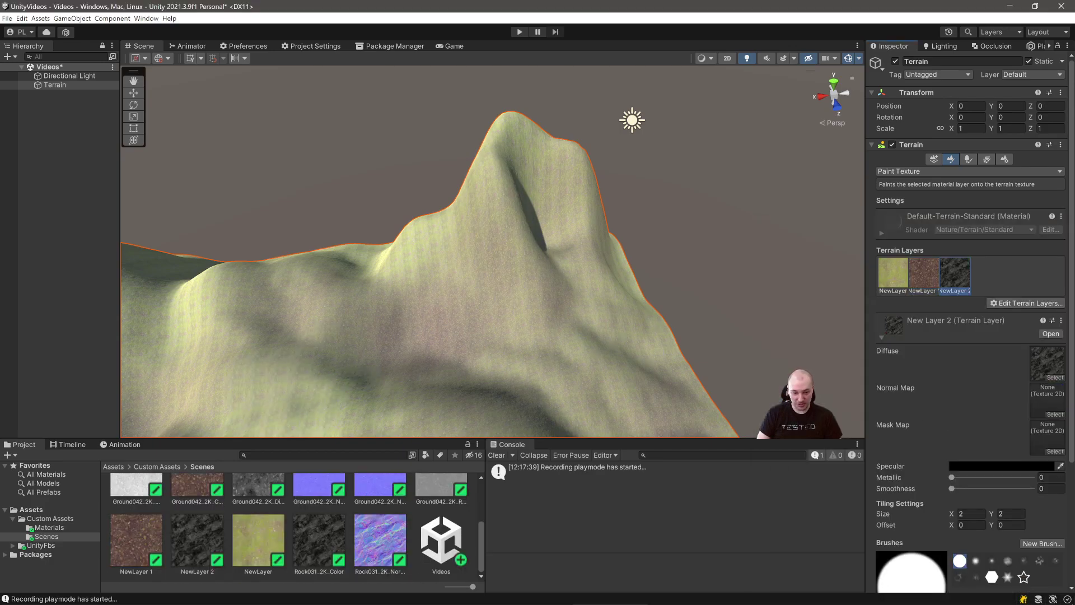
drag(379, 540, 1047, 400)
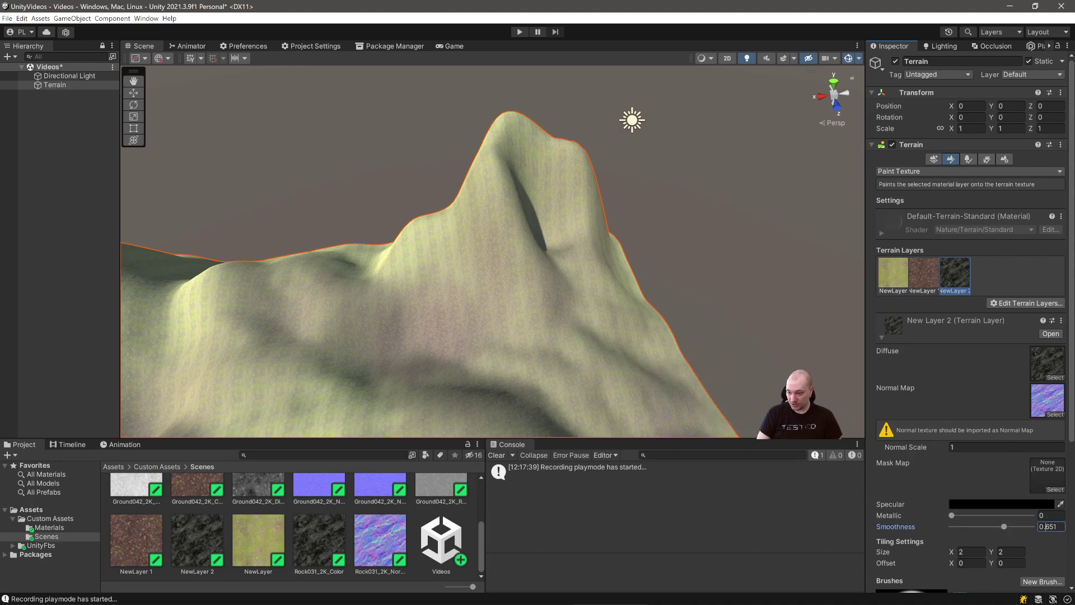
scroll(1047, 531, down, 6)
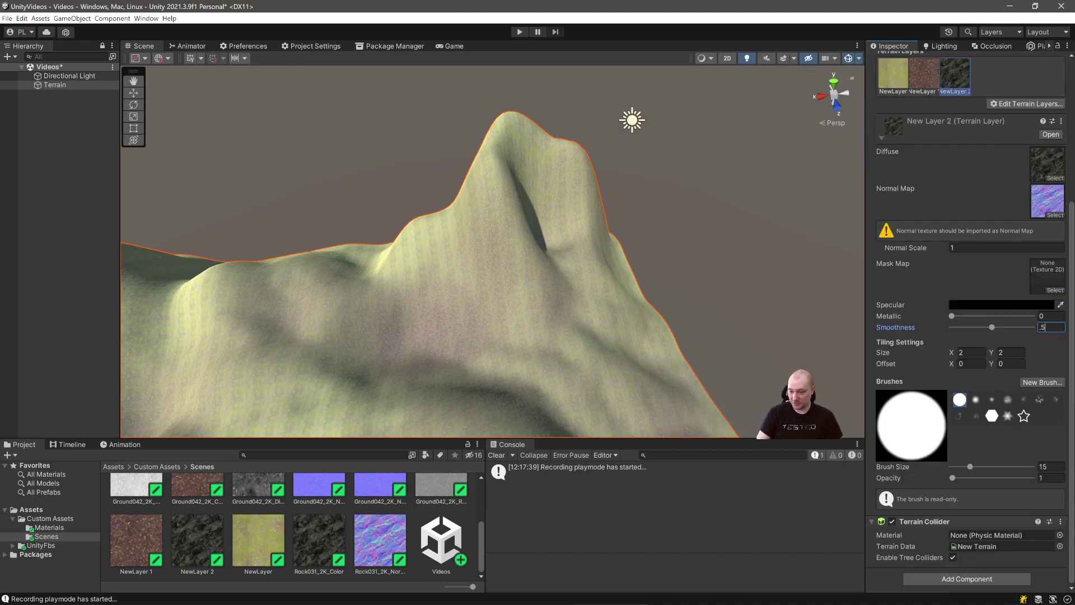
Step: Try a stroke of the rock New Layer 2 on the tall peak and undo it
right_drag(551, 188, 439, 187)
right_drag(488, 253, 532, 255)
mouse_move(622, 246)
mouse_down()
mouse_move(622, 293)
mouse_move(627, 252)
mouse_move(643, 284)
mouse_up()
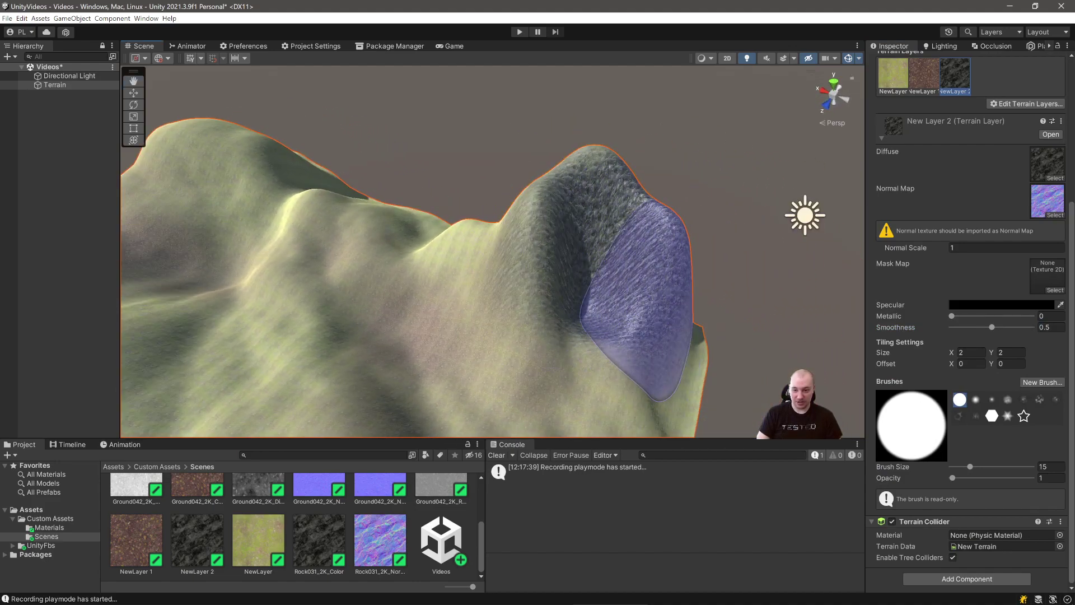
key(ctrl+z)
Step: Paint the rock layer over the front, ridge and back of the tall peak, reselecting the terrain where needed
drag(614, 240, 619, 303)
mouse_move(439, 269)
mouse_down()
mouse_move(652, 336)
mouse_move(486, 309)
mouse_move(669, 322)
mouse_up()
click(739, 280)
alt+drag(672, 247, 348, 347)
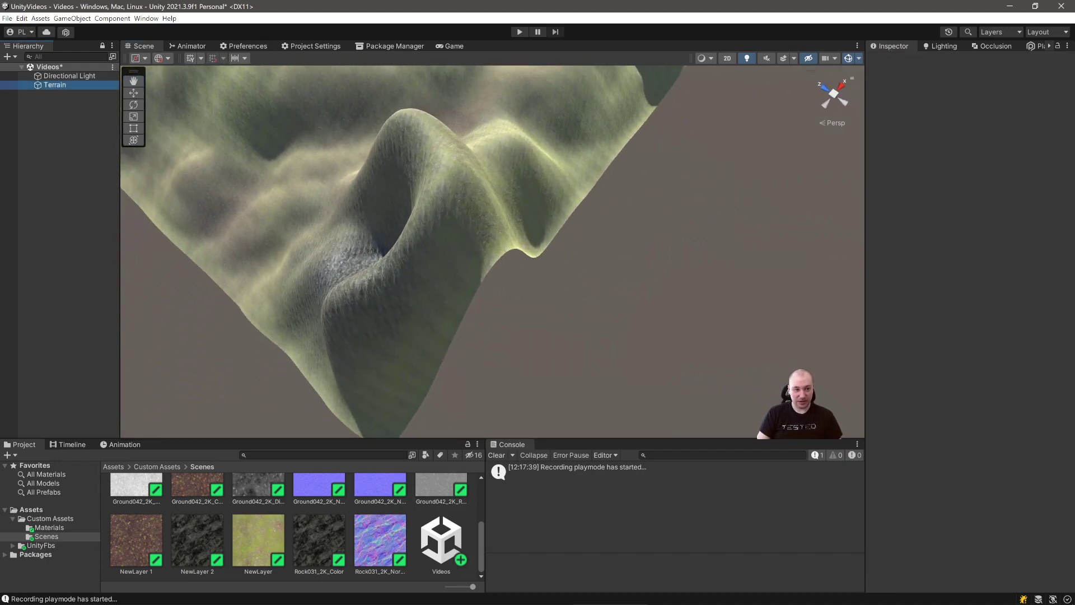
click(419, 299)
click(430, 284)
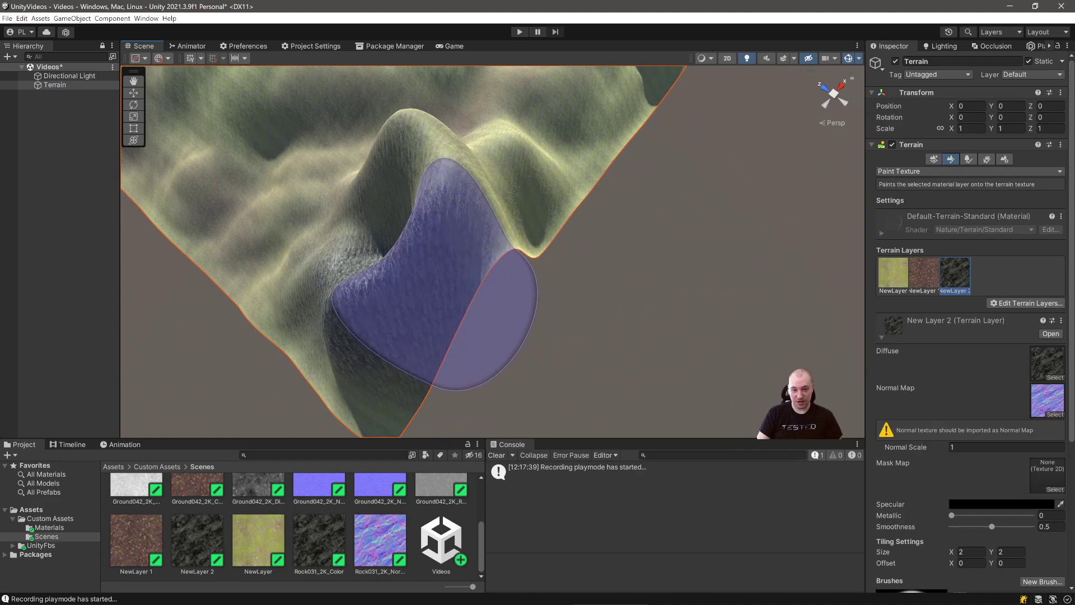
Step: Paint faint patches of the rock layer into the hollows along the terrain's outer edge behind the peak
mouse_move(458, 241)
right_down()
mouse_move(314, 207)
mouse_move(469, 254)
right_up()
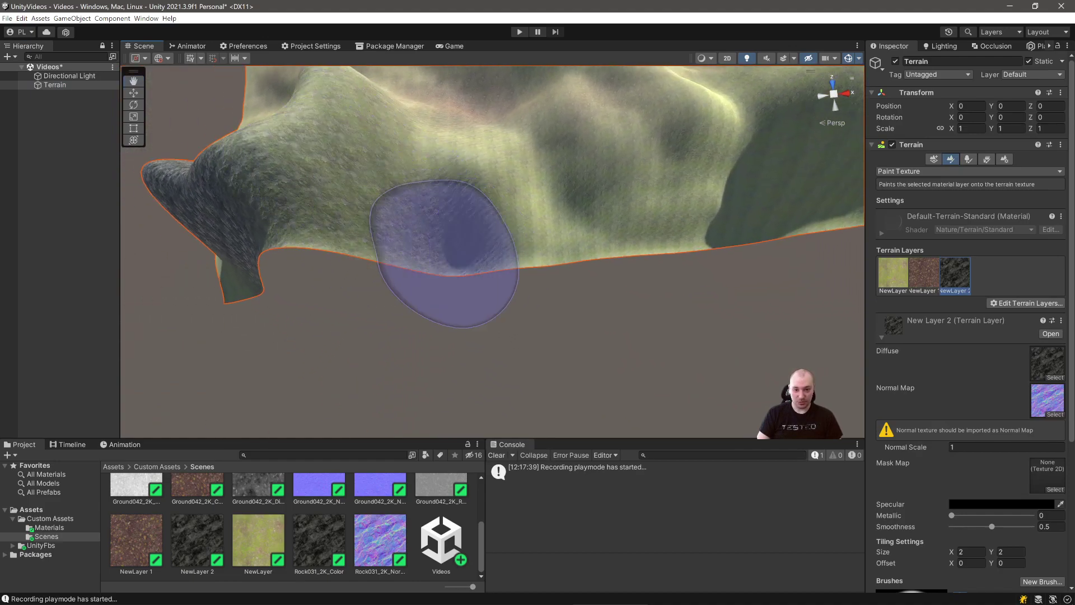
right_drag(593, 235, 629, 216)
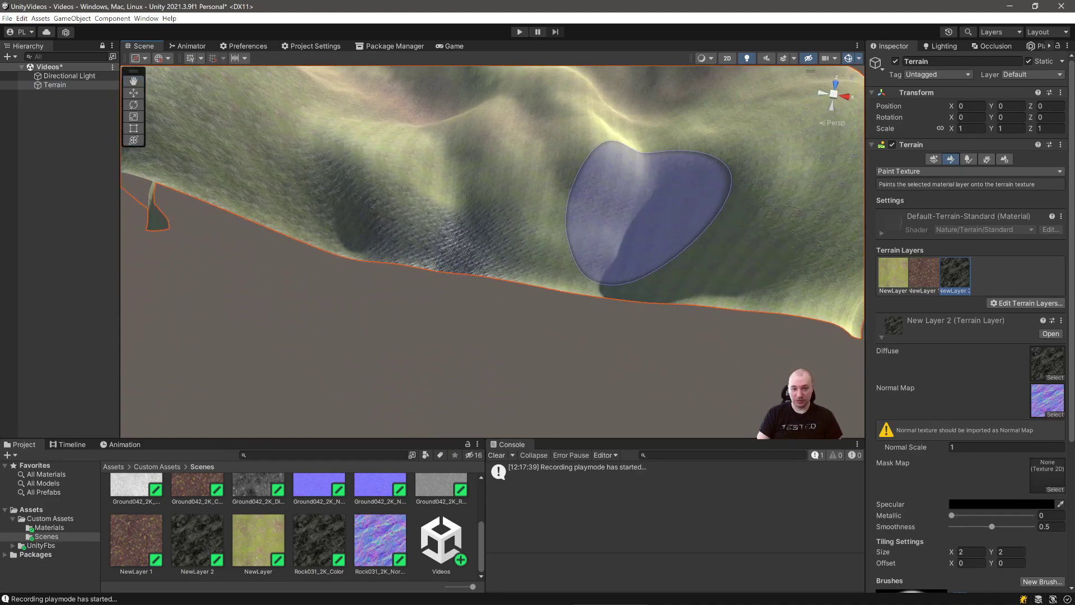
mouse_move(737, 234)
right_down()
mouse_move(784, 235)
mouse_move(627, 223)
right_up()
right_drag(560, 224, 476, 241)
Step: Build up the rock layer around the foot and flanks of the tall peak
mouse_move(359, 280)
alt+mouse_down()
mouse_move(537, 244)
mouse_move(526, 251)
mouse_move(728, 255)
alt+mouse_up()
click(508, 252)
drag(553, 330, 570, 353)
mouse_move(736, 263)
alt+mouse_down()
mouse_move(605, 257)
mouse_move(708, 255)
mouse_move(704, 277)
alt+mouse_up()
right_drag(705, 274, 610, 268)
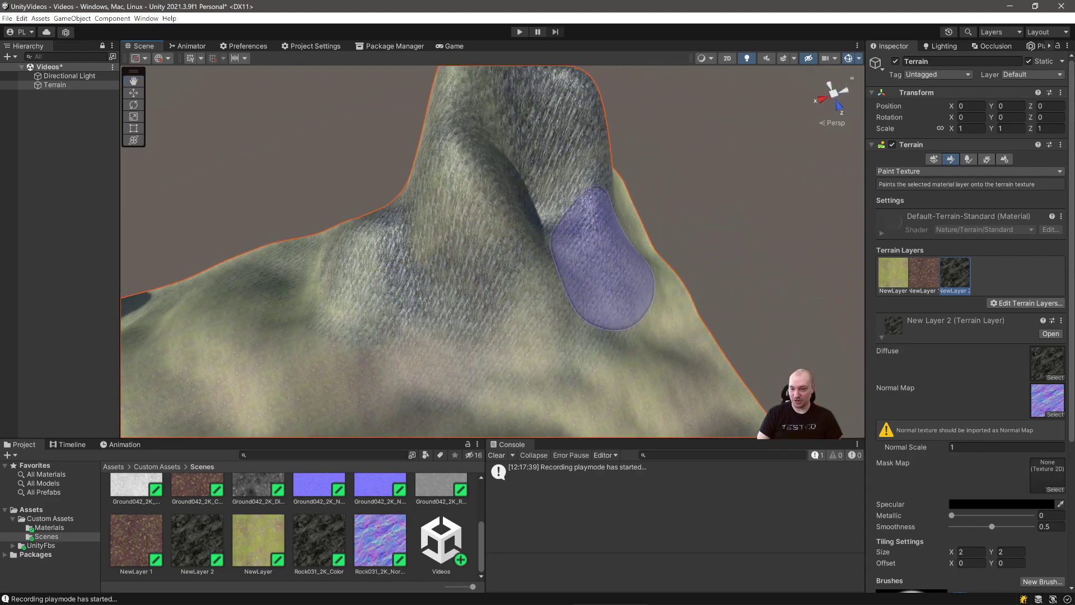
Step: Add faint rock patches to the second peak and the slopes on the other sides of the terrain
mouse_move(537, 307)
right_down()
mouse_move(347, 191)
mouse_move(392, 269)
mouse_move(436, 312)
mouse_move(364, 314)
mouse_move(414, 391)
right_up()
right_drag(471, 303, 504, 364)
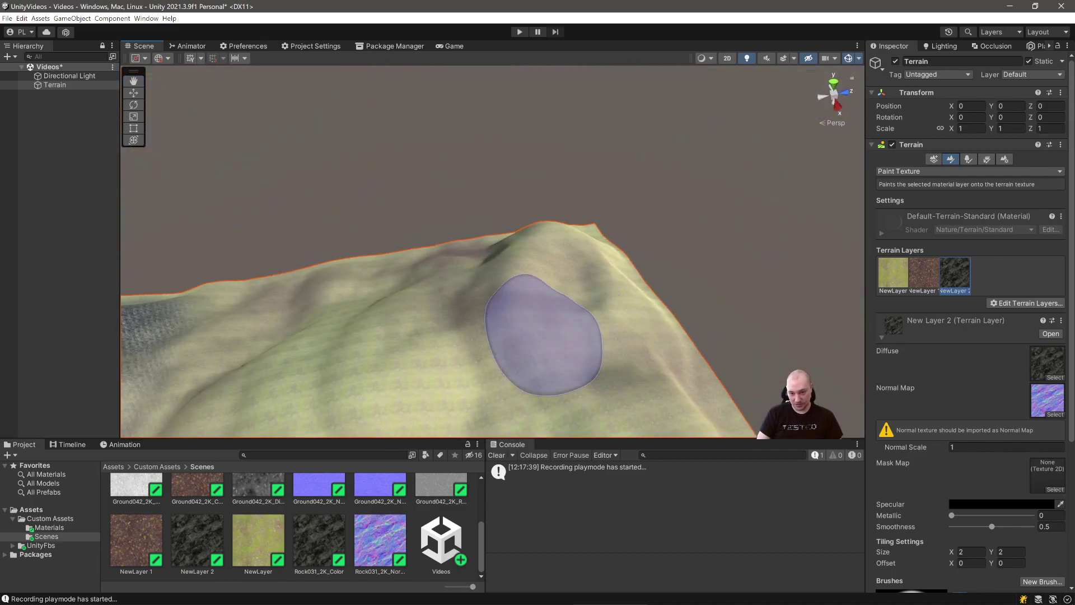
right_drag(335, 386, 126, 353)
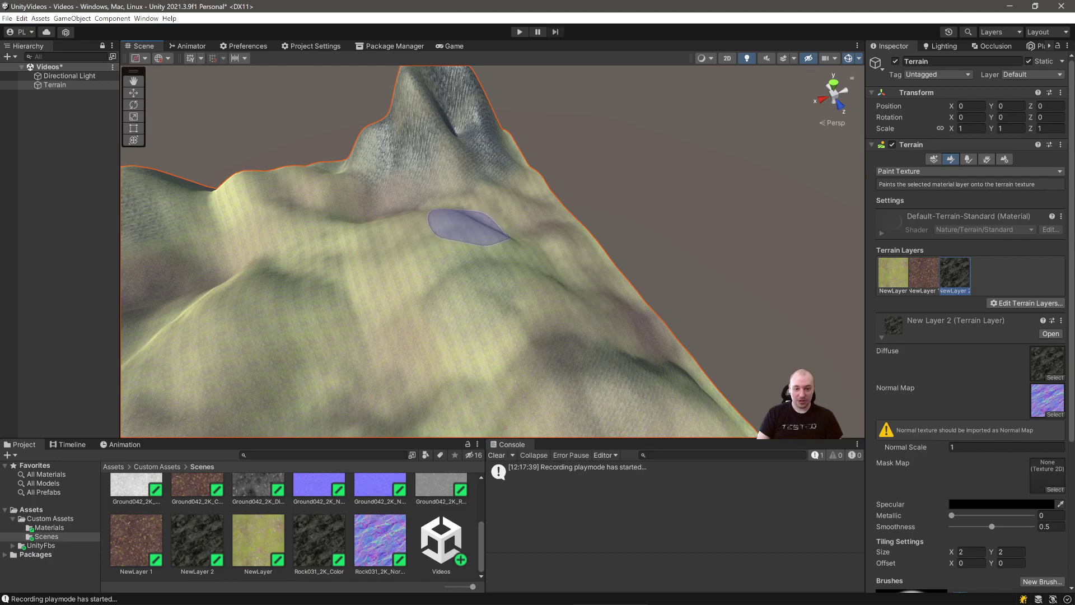
mouse_move(249, 212)
right_down()
mouse_move(106, 207)
mouse_move(140, 223)
right_up()
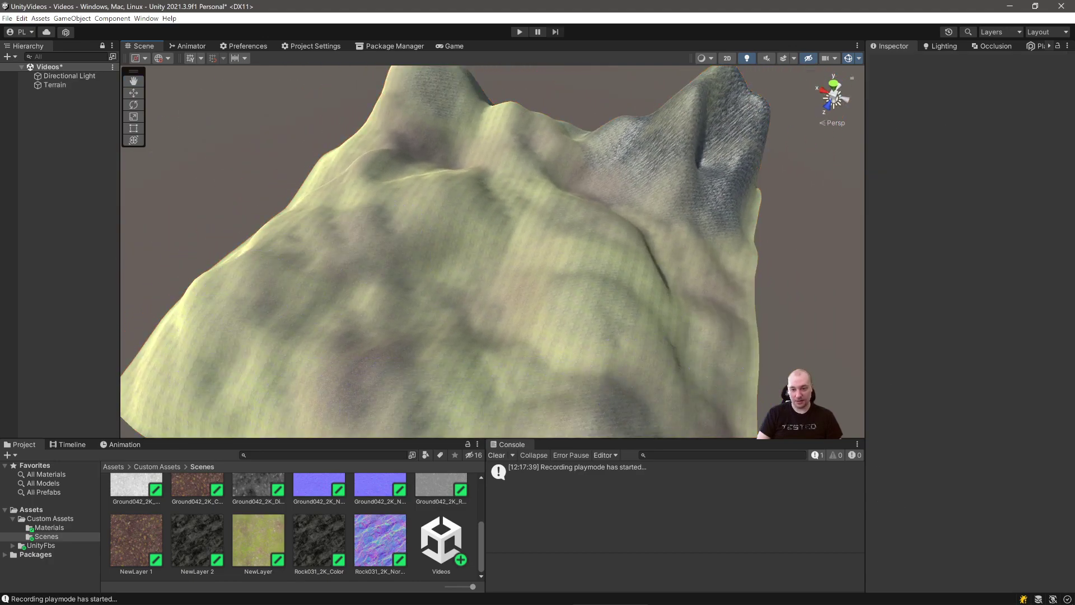
Step: Reselect the terrain and blend the green New Layer and brown New Layer 1 over the middle slopes
click(55, 85)
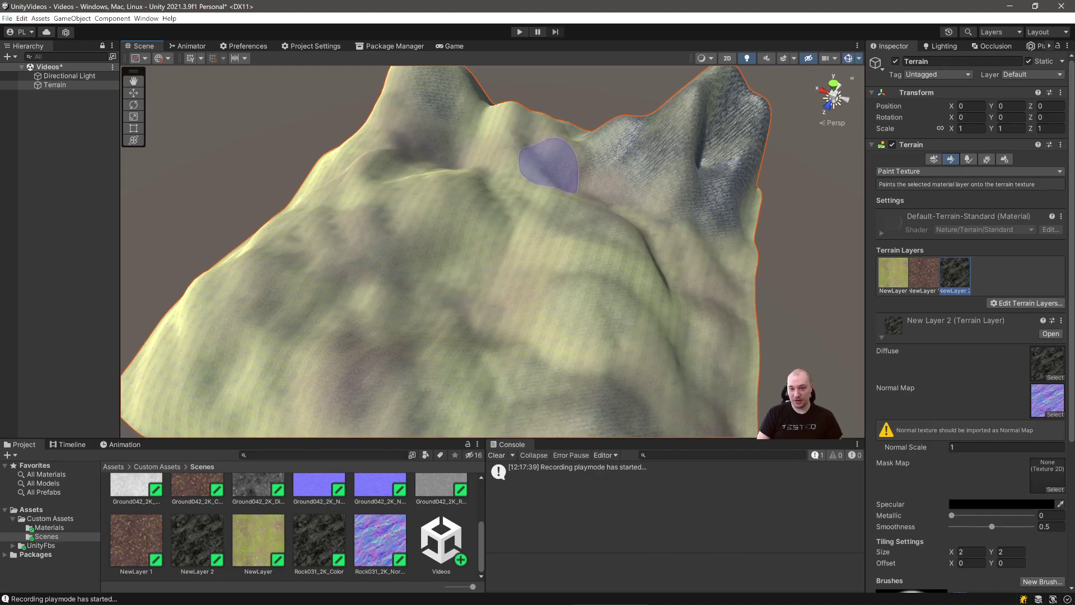
click(893, 273)
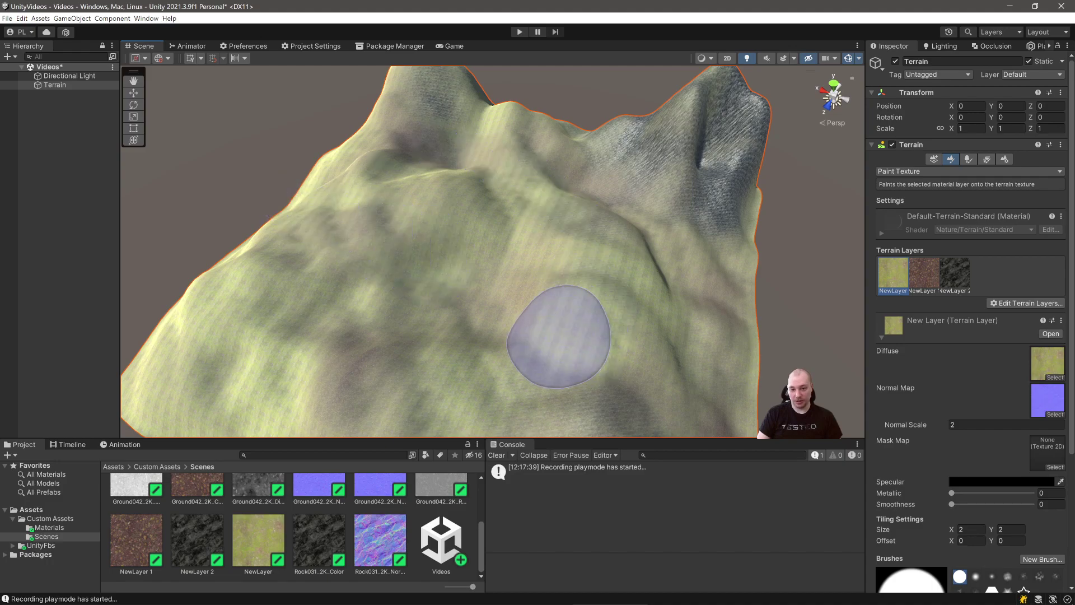
key(w)
mouse_move(718, 356)
right_down()
mouse_move(784, 392)
mouse_move(722, 363)
mouse_move(735, 353)
right_up()
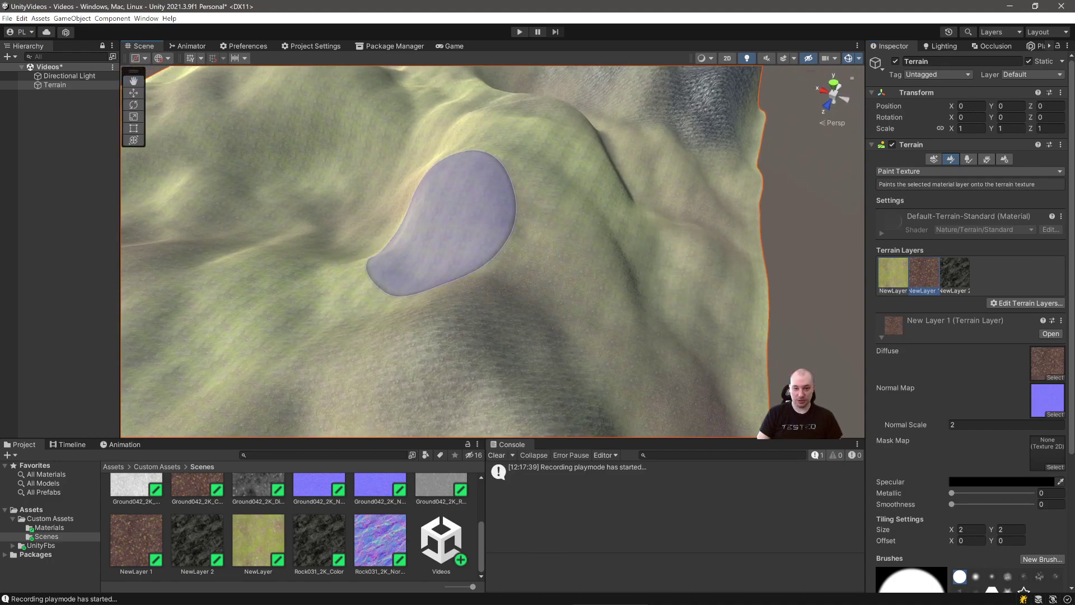
right_drag(426, 246, 549, 302)
key(w)
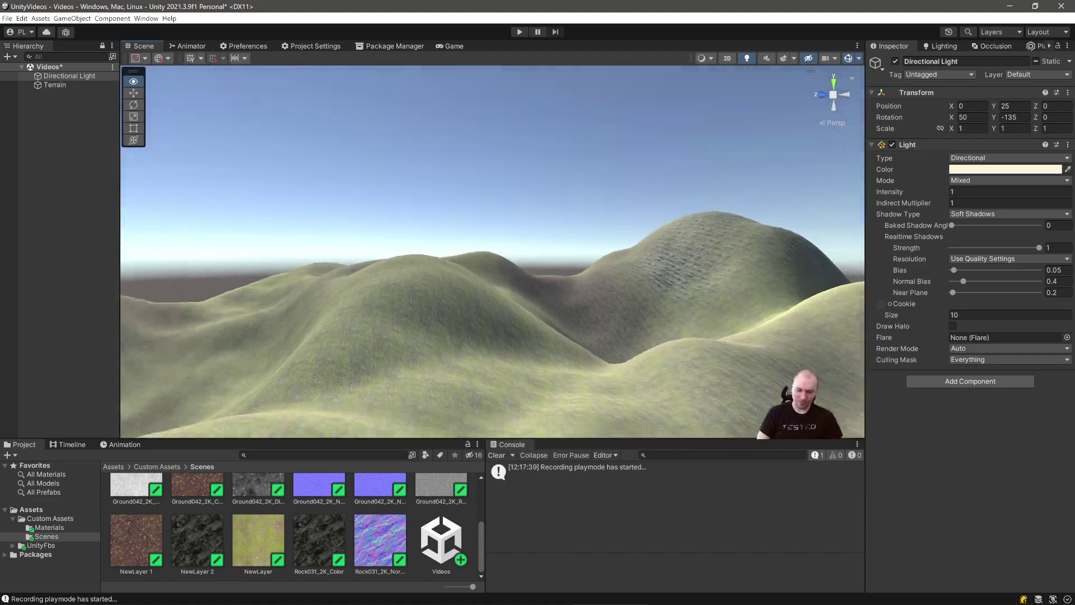
Step: Reselect the terrain and switch it to Paint Trees mode
right_drag(493, 252, 537, 261)
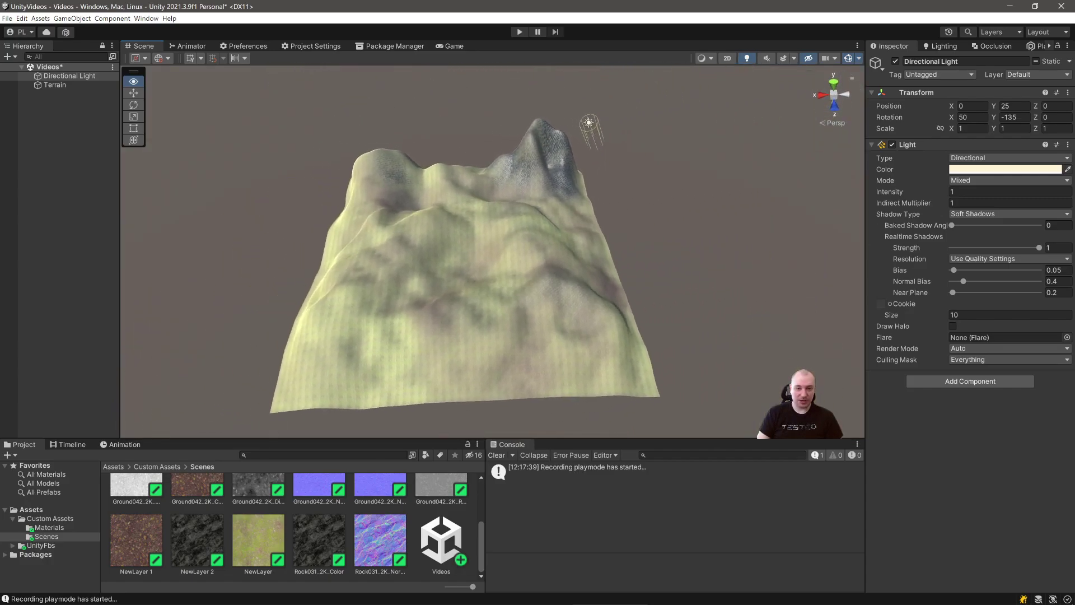
right_drag(437, 260, 418, 258)
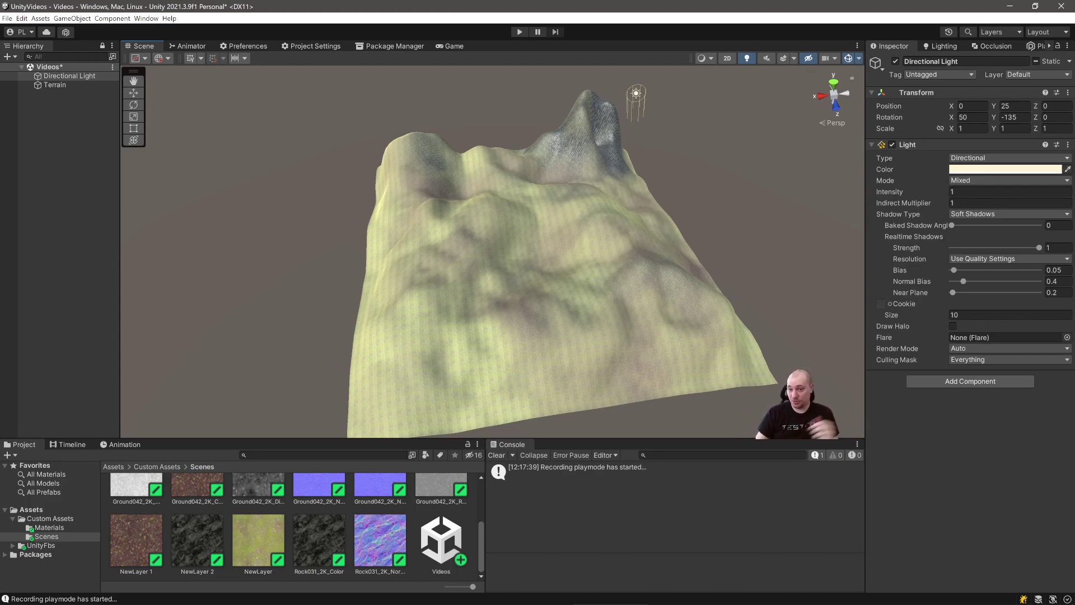
click(55, 85)
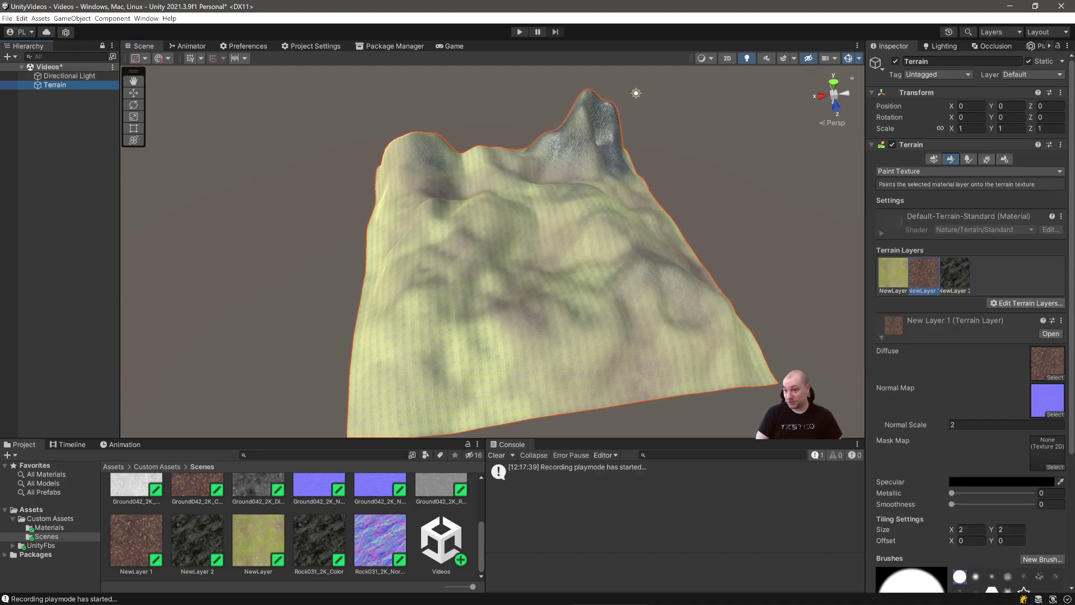
click(968, 159)
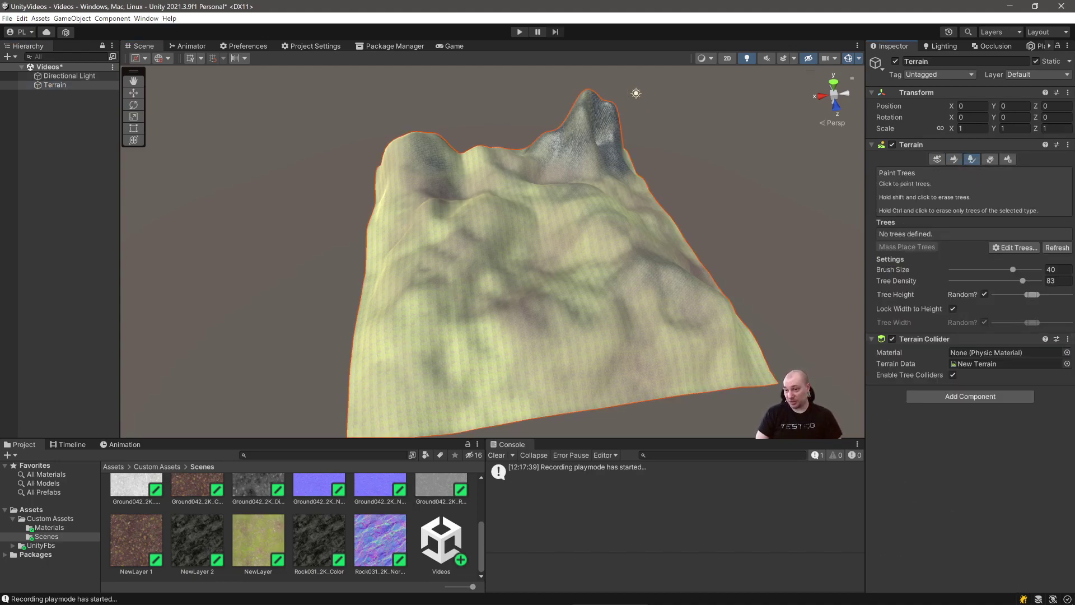
Step: Switch the terrain to Create Neighbor Terrains mode and add a neighbor tile along its negative X side
click(990, 159)
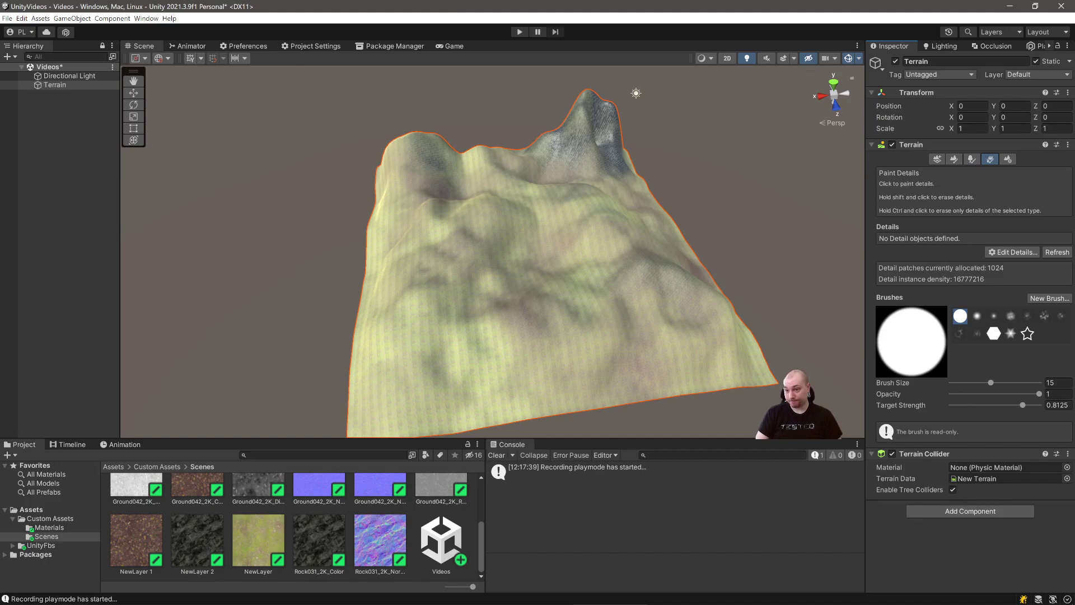
click(937, 159)
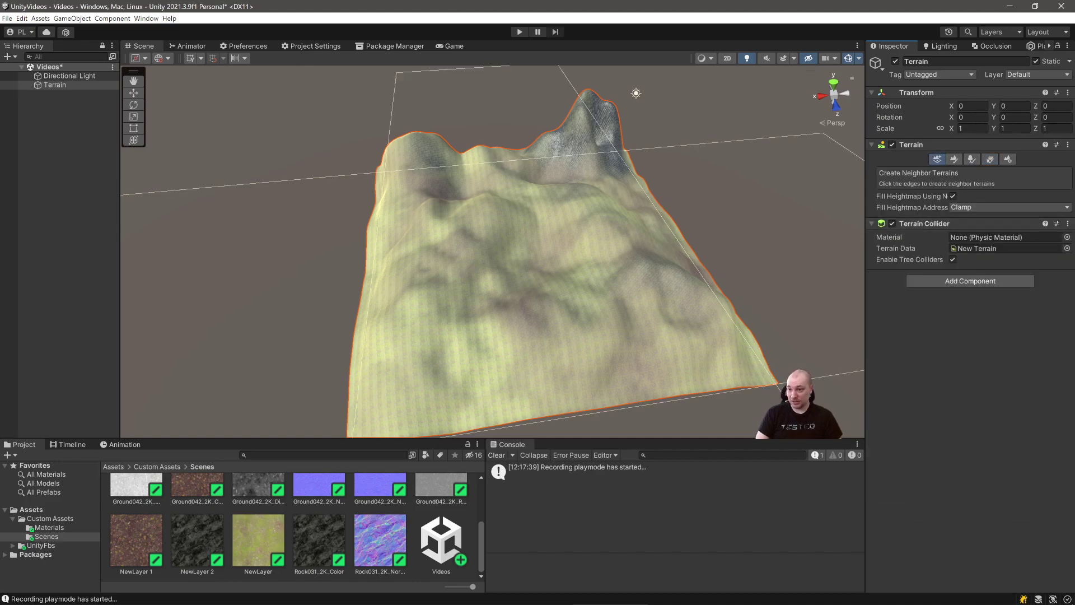
click(750, 224)
right_drag(750, 224, 425, 244)
key(w)
key(d)
right_drag(896, 247, 899, 249)
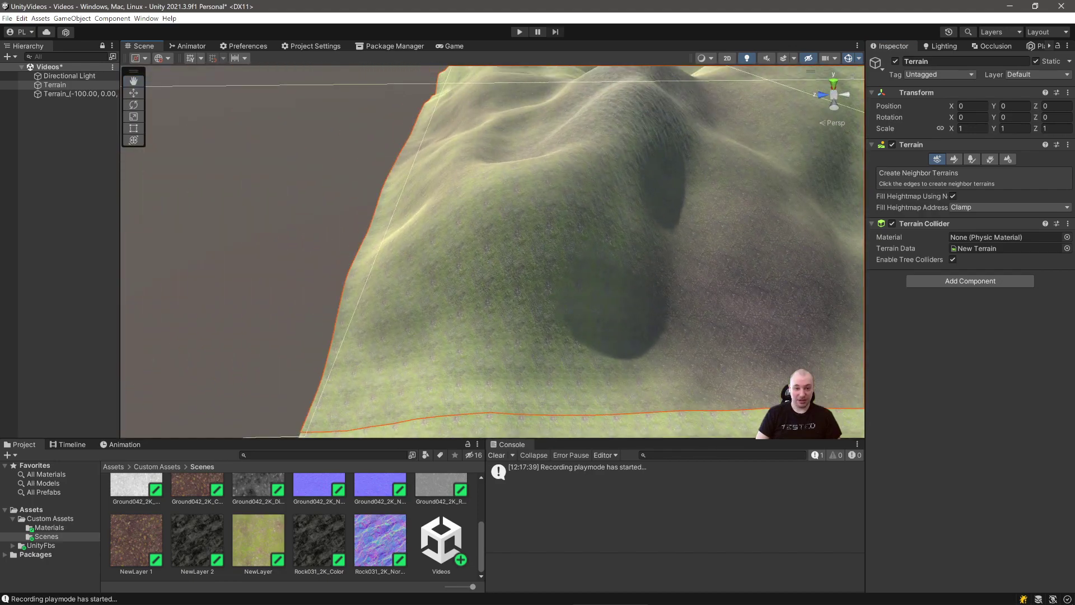
Step: Add more neighbor terrain tiles along the other sides and at the corners of the sculpted terrain
click(263, 235)
right_drag(263, 236, 487, 198)
click(599, 196)
right_drag(599, 196, 358, 260)
key(w)
click(303, 280)
right_drag(303, 280, 492, 235)
key(s)
click(773, 207)
click(649, 95)
right_drag(649, 95, 588, 112)
key(d)
click(769, 94)
right_drag(769, 94, 683, 90)
key(s)
Step: Undo the creation of all neighbor terrains, leaving only the original sculpted terrain in the scene
key(ctrl+z)
key(ctrl+z)
key(ctrl+z)
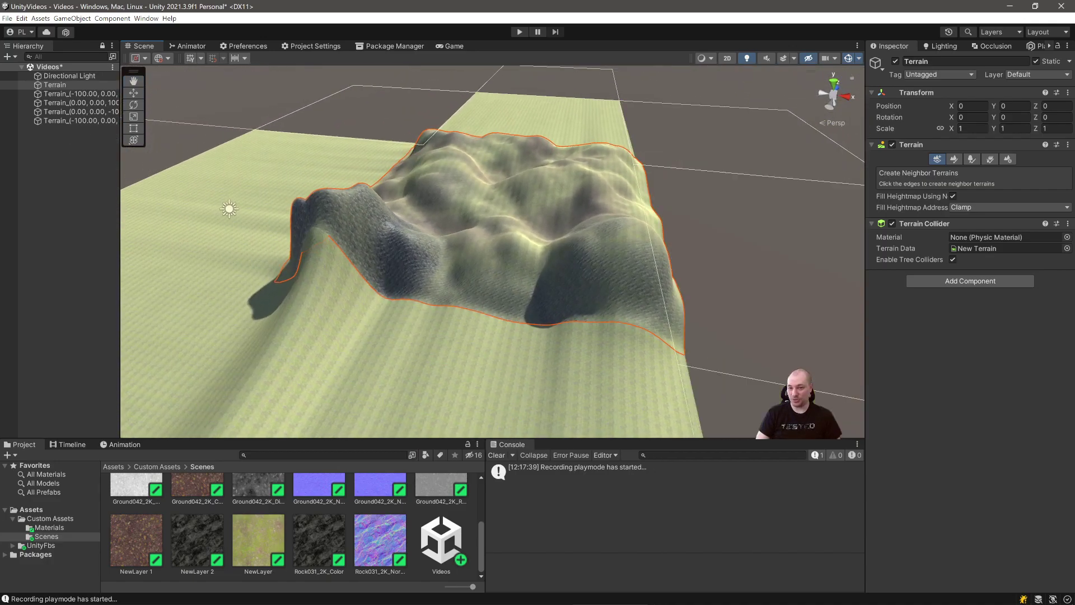
key(ctrl+z)
key(ctrl+z)
key(w)
right_drag(753, 132, 836, 97)
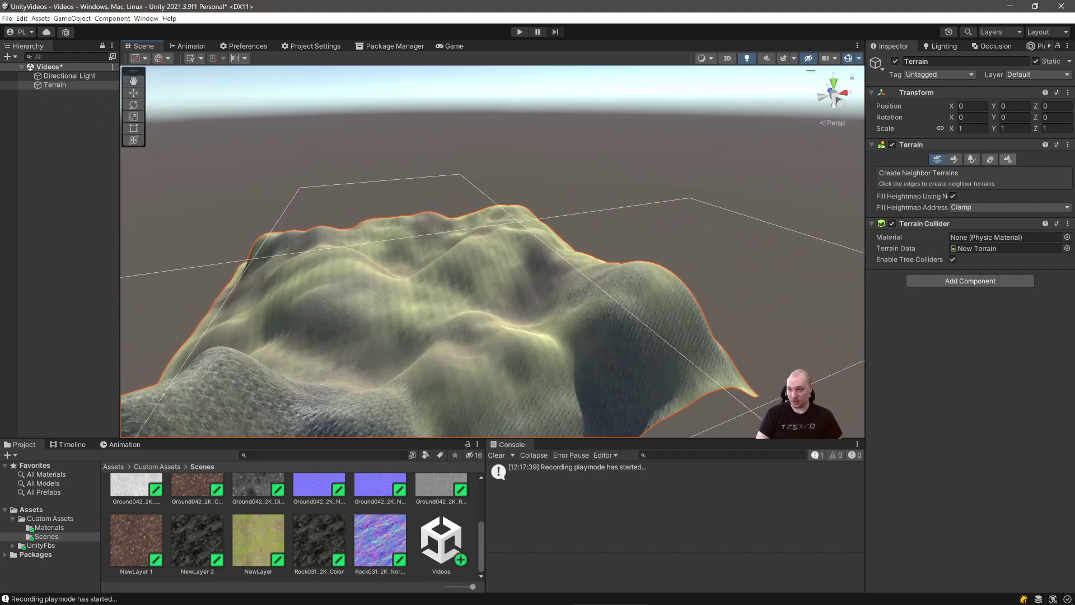
Step: Open the Terrain Settings of the sculpted terrain
click(1008, 159)
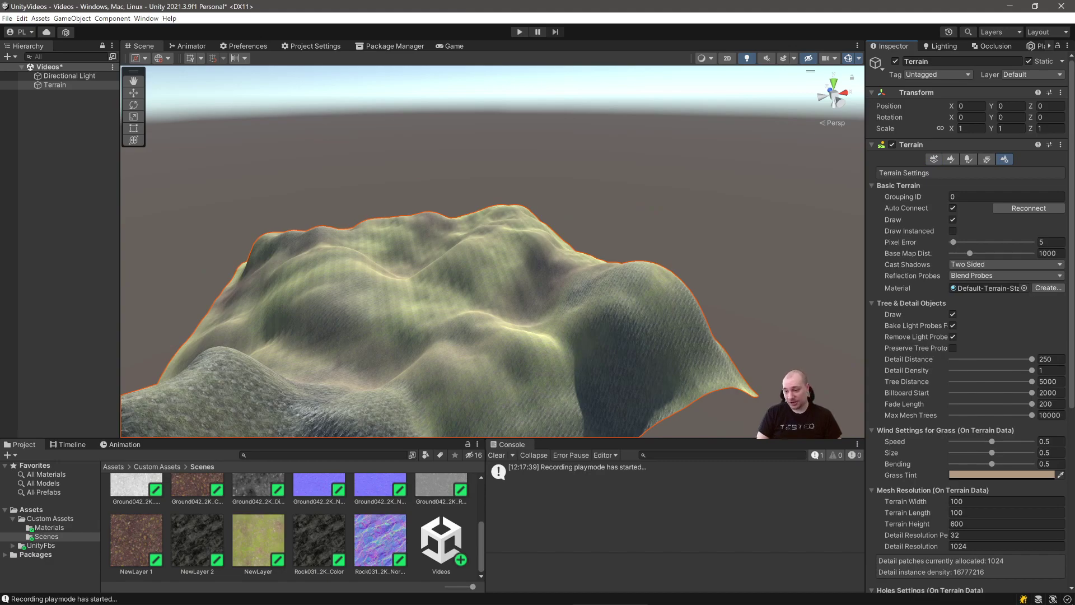